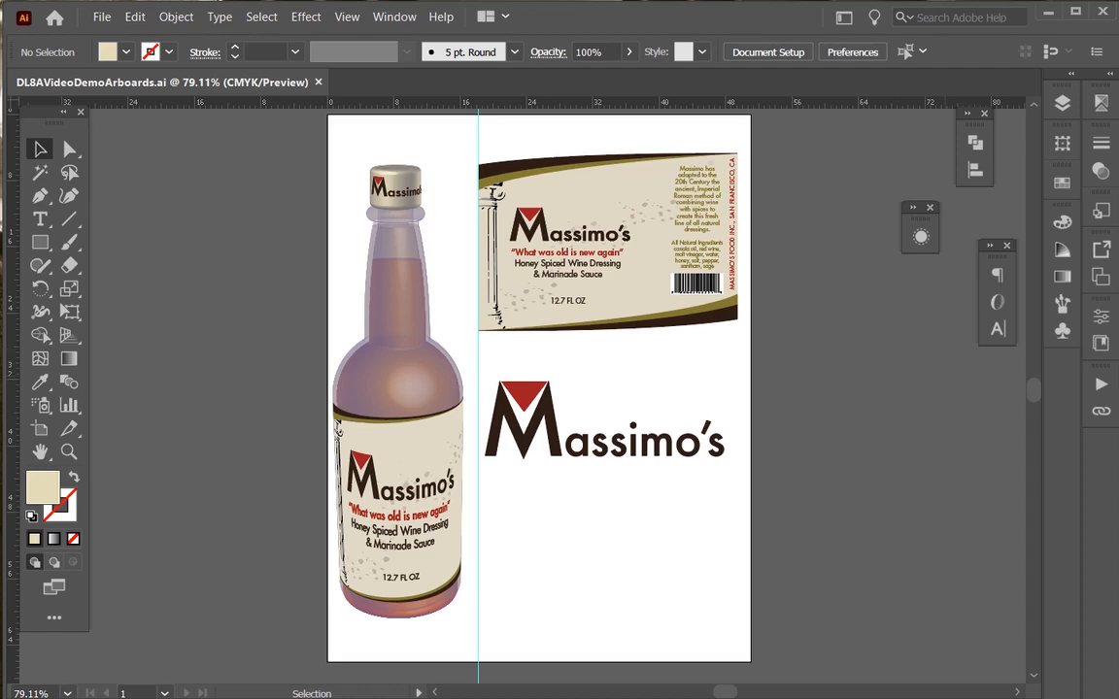
# - Show the document's artboard list and float it beside the artwork
pyautogui.click(1098, 279)
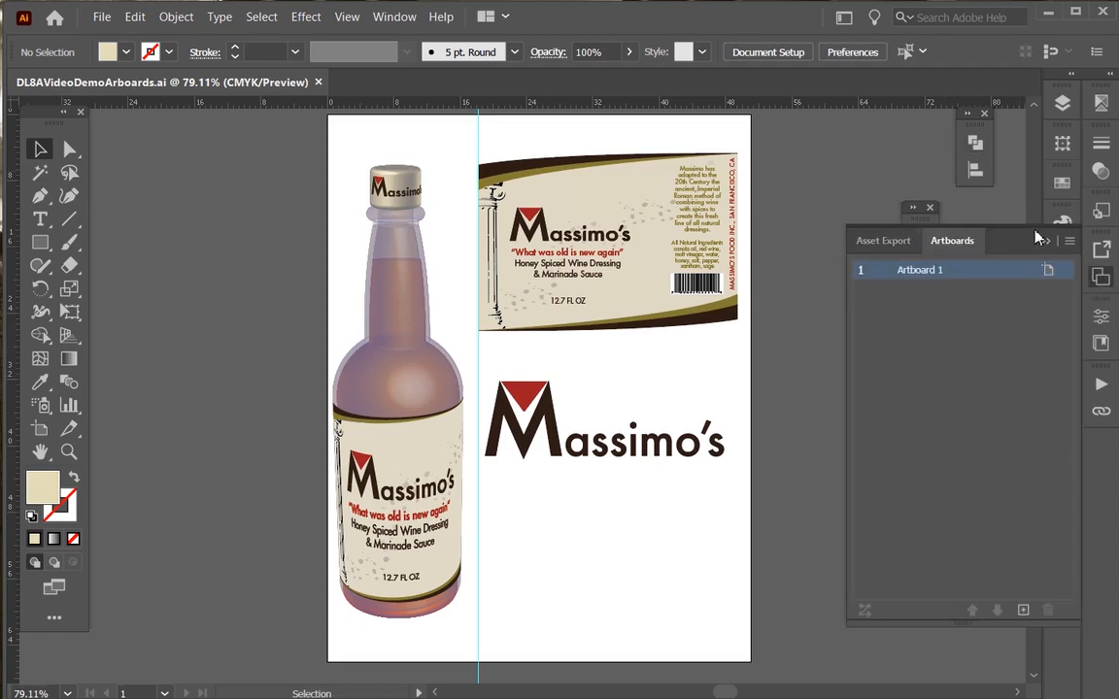
pyautogui.moveTo(1020, 241); pyautogui.dragTo(916, 184)
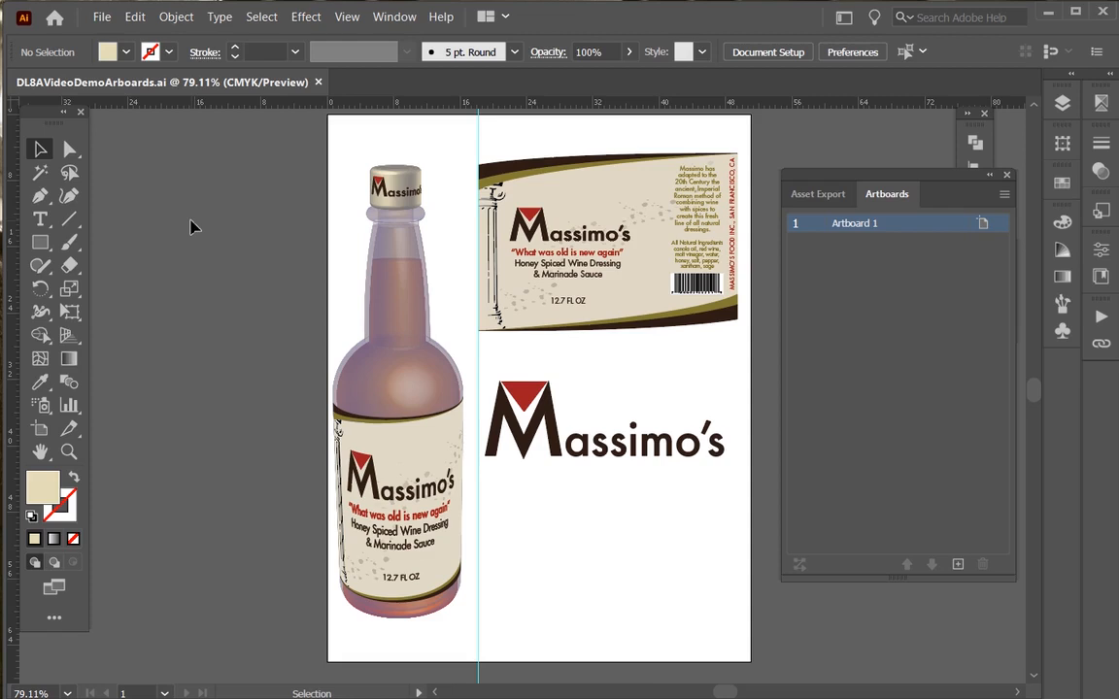
pyautogui.click(957, 566)
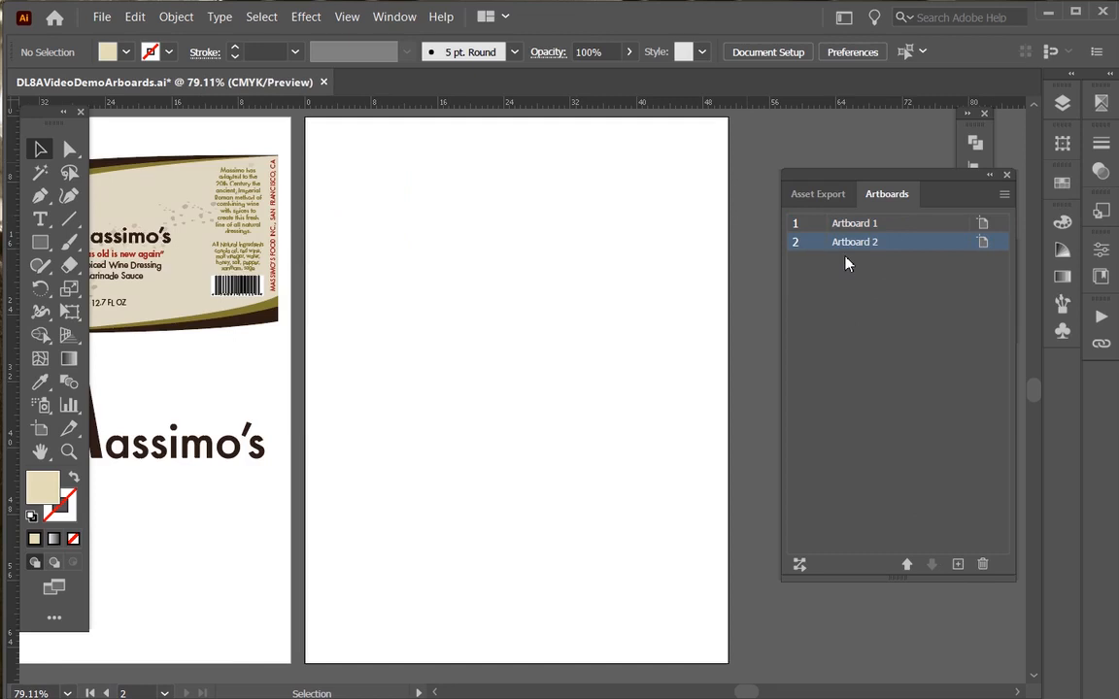
pyautogui.hotkey('ctrl', 'z')
pyautogui.hotkey('ctrl', '0')
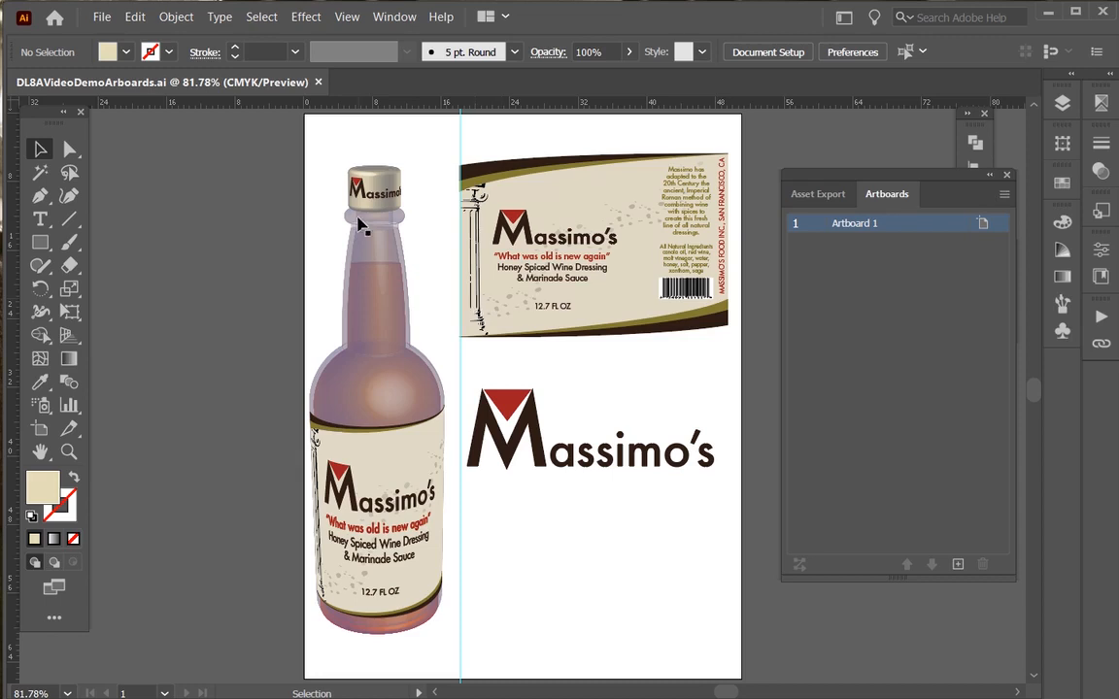
# - Enter artboard editing from the document setup and draw an artboard around the bottle, about 18p9 wide and 57p9 high
pyautogui.hotkey('ctrl', 'alt', 'p')
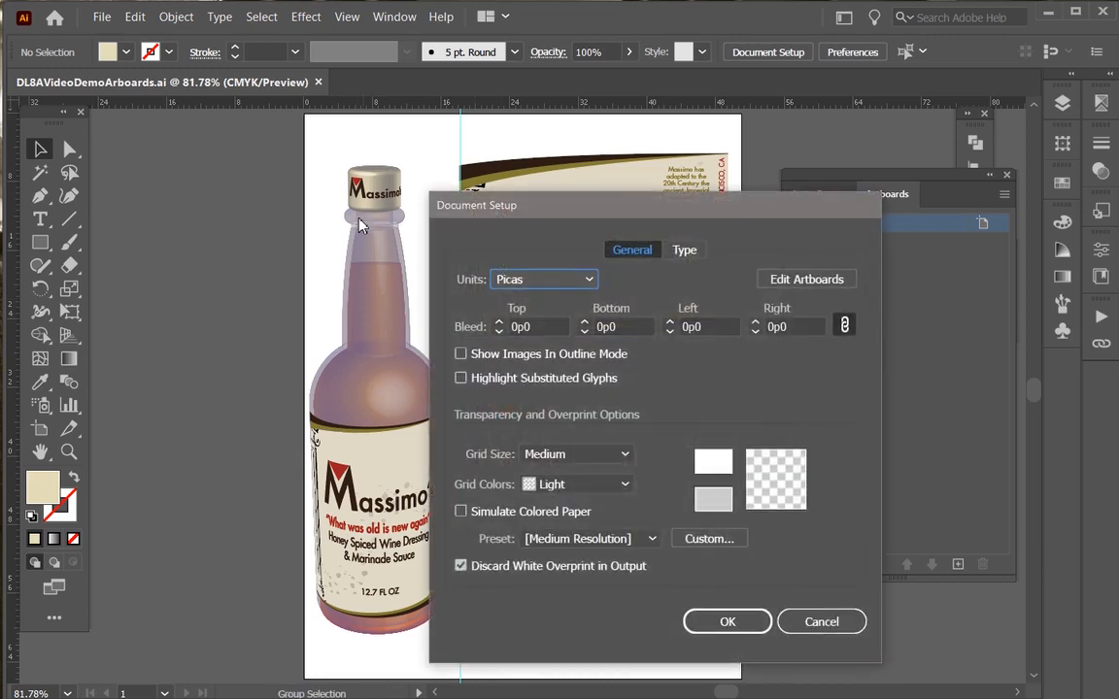
pyautogui.moveTo(556, 210); pyautogui.dragTo(565, 148)
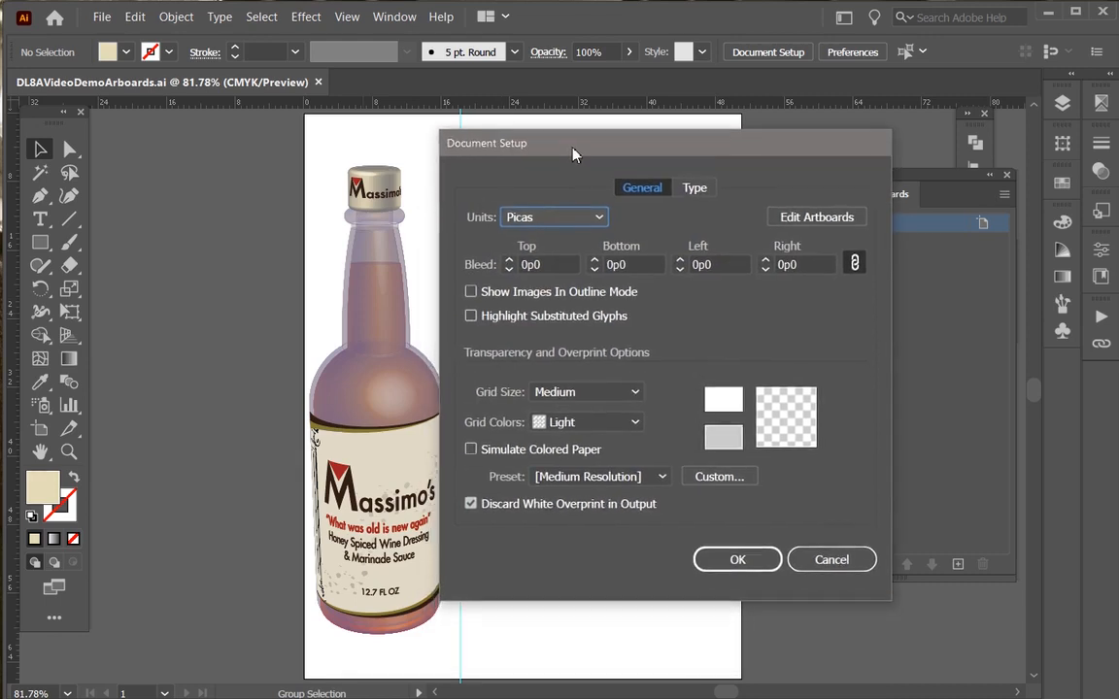
pyautogui.click(816, 216)
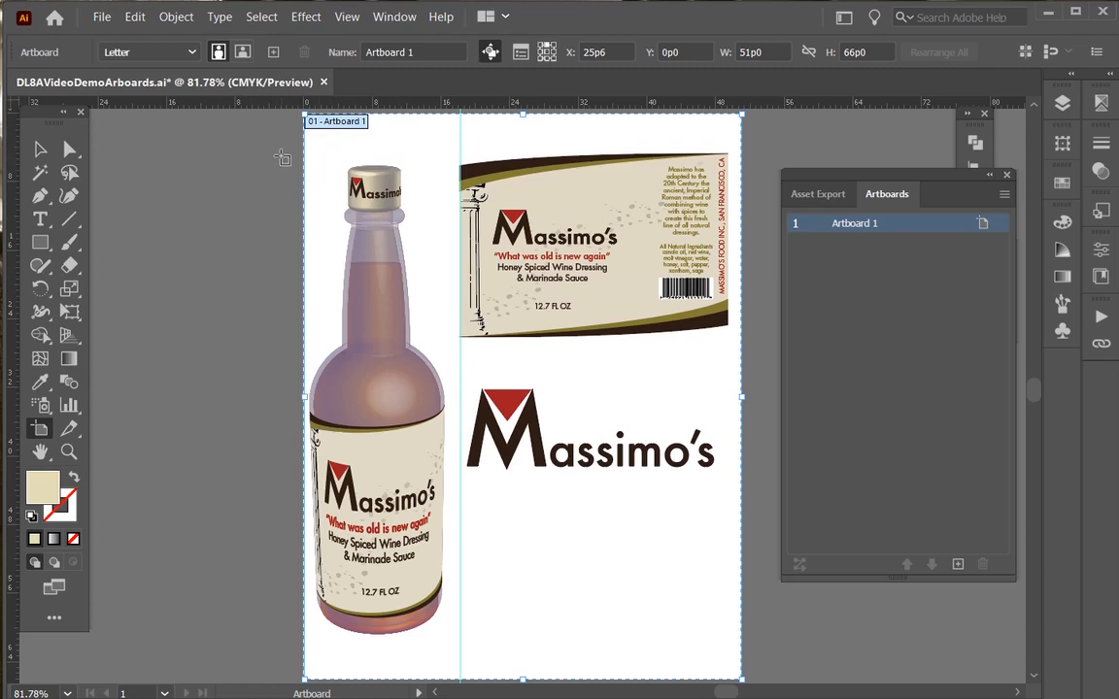
pyautogui.moveTo(283, 156); pyautogui.dragTo(456, 625)
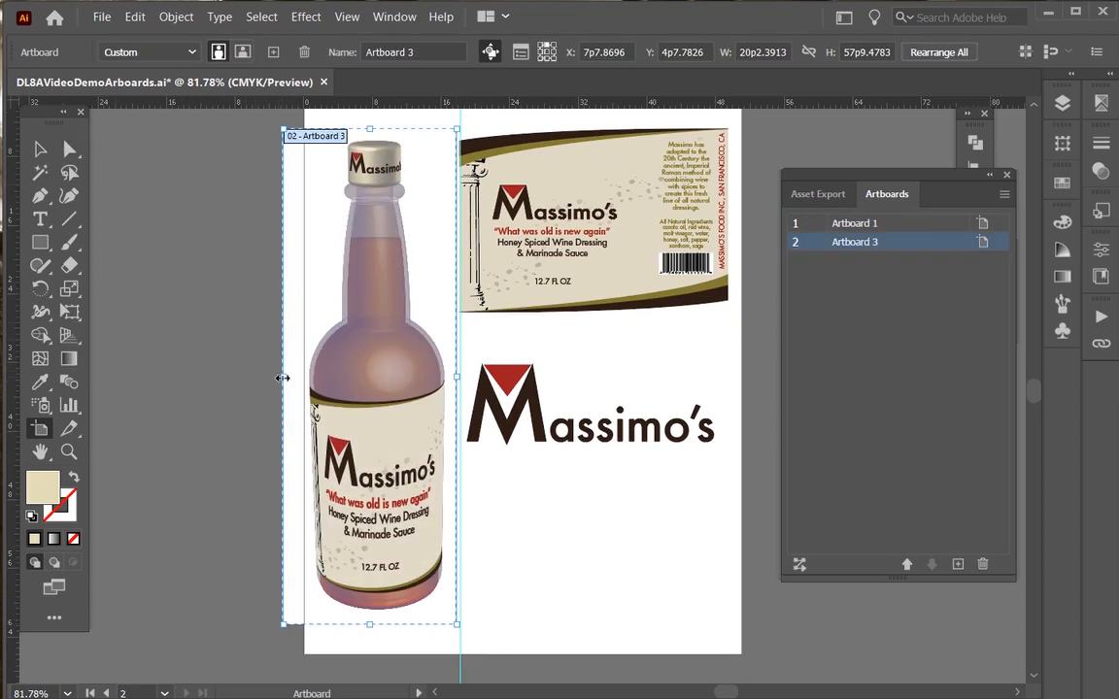
pyautogui.moveTo(283, 377); pyautogui.dragTo(296, 384)
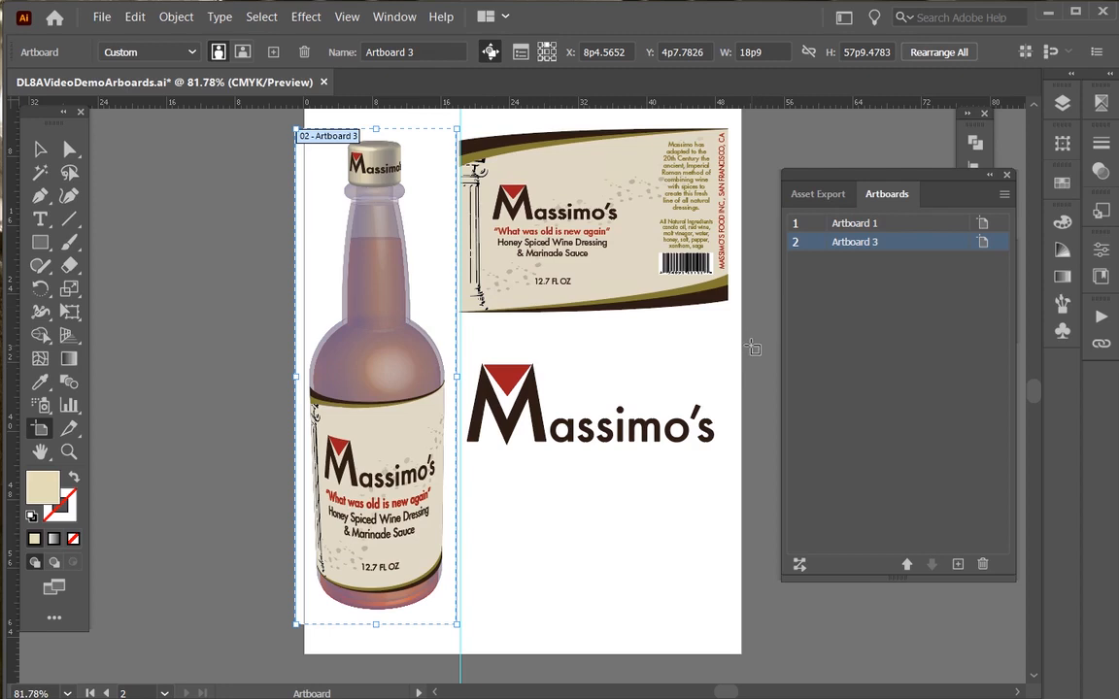
# - Draw another artboard tightly around the standalone Massimo's logo, about 30p5 wide and 10p10 high
pyautogui.moveTo(750, 340); pyautogui.dragTo(461, 452)
pyautogui.moveTo(750, 340); pyautogui.dragTo(728, 360)
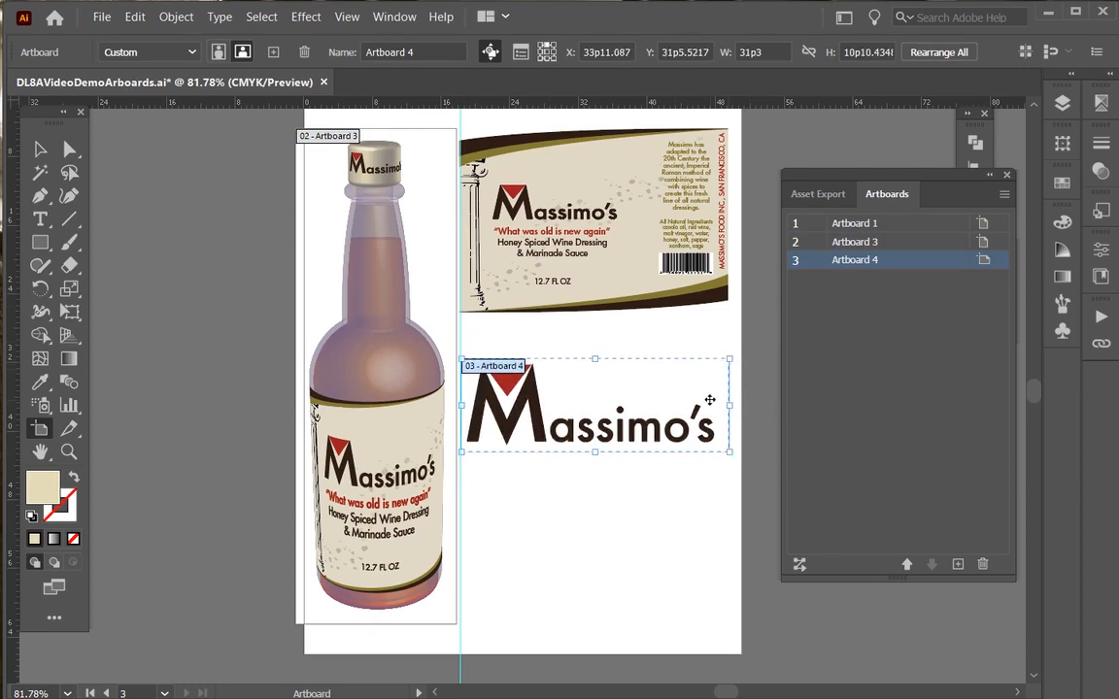
pyautogui.moveTo(724, 403); pyautogui.dragTo(724, 405)
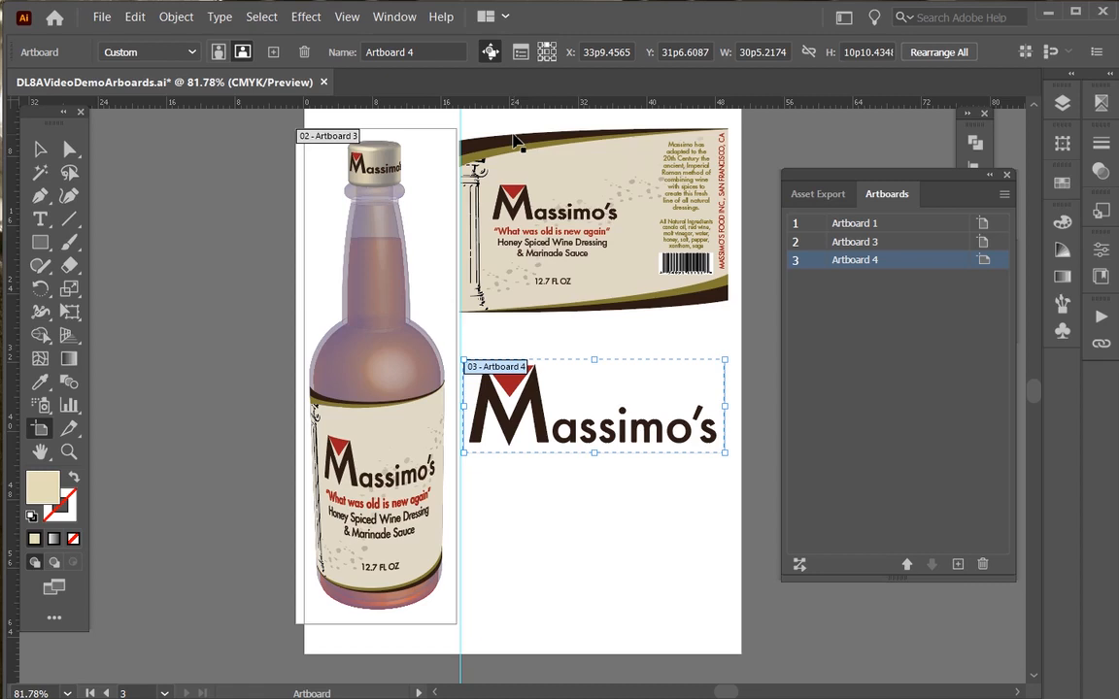
# - Rename the bottle's artboard as Artboard 2
pyautogui.click(874, 243)
pyautogui.doubleClick(875, 243)
pyautogui.click(886, 243)
pyautogui.press('BackSpace')
pyautogui.write('2')
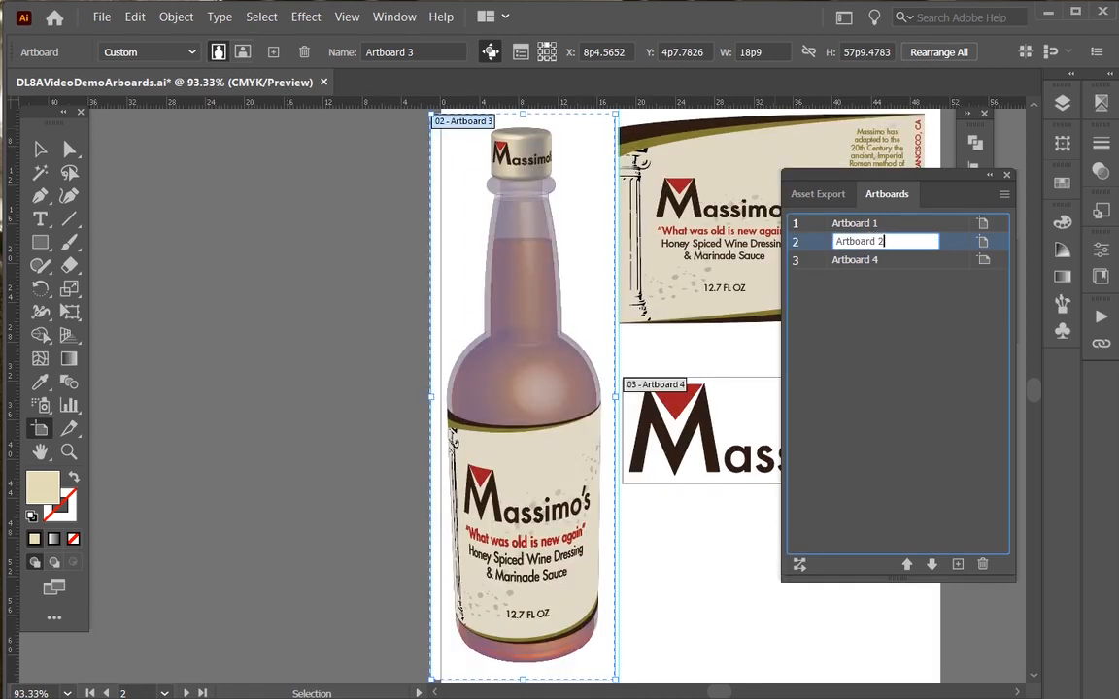
# - Rename the logo's artboard as Artboard 3 and leave artboard editing
pyautogui.doubleClick(877, 259)
pyautogui.click(880, 259)
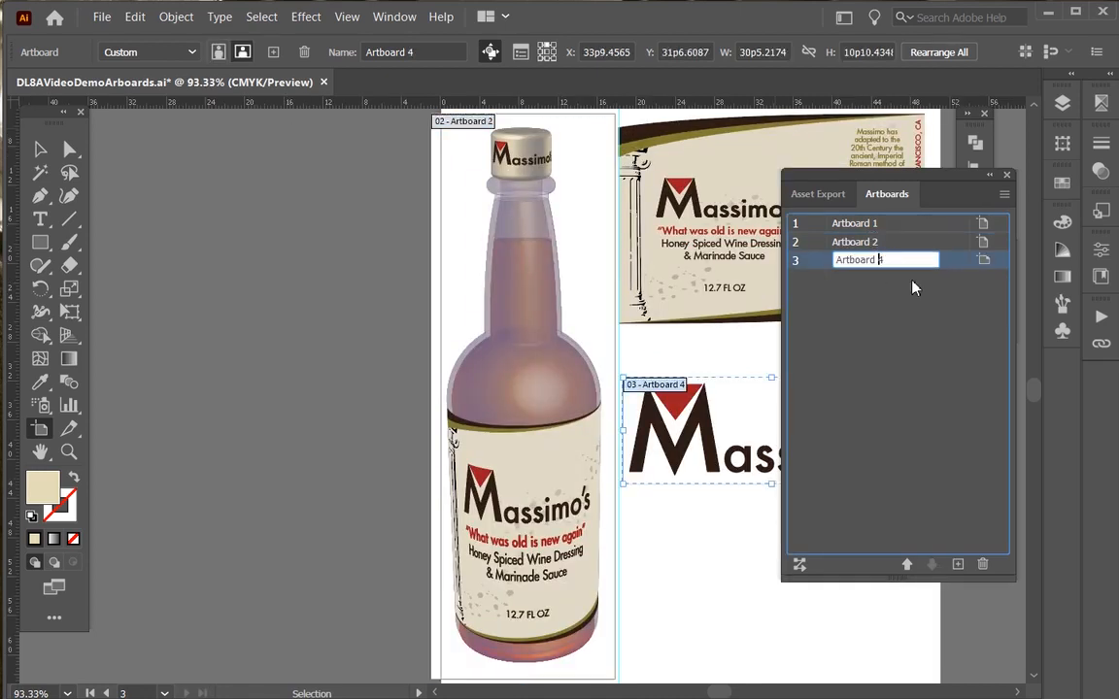
pyautogui.press('BackSpace')
pyautogui.write('3')
pyautogui.press('Return')
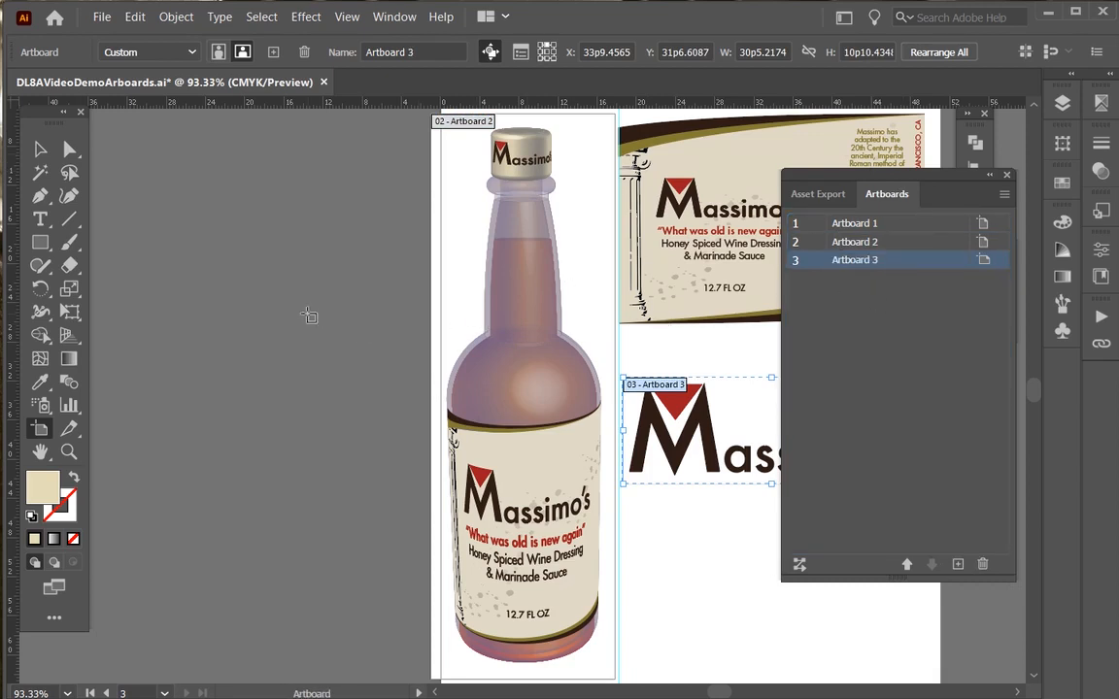
pyautogui.click(40, 149)
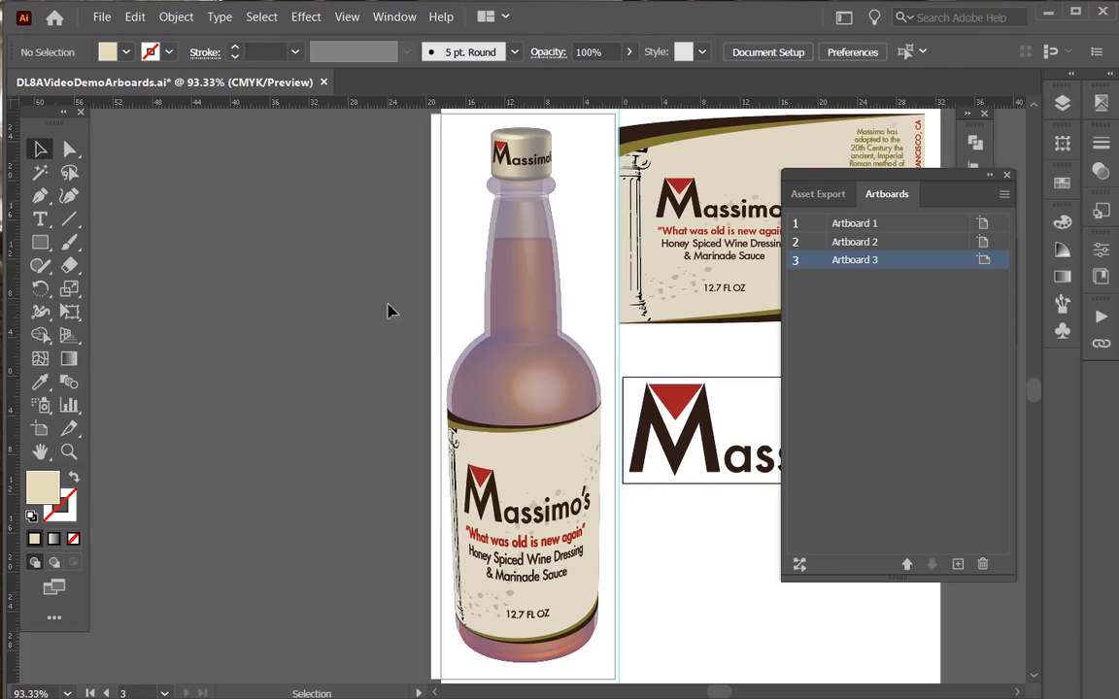
# - Set up a Save As of the document in Illustrator EPS format with Use Artboards enabled
pyautogui.hotkey('ctrl', '-')
pyautogui.hotkey('ctrl', '-')
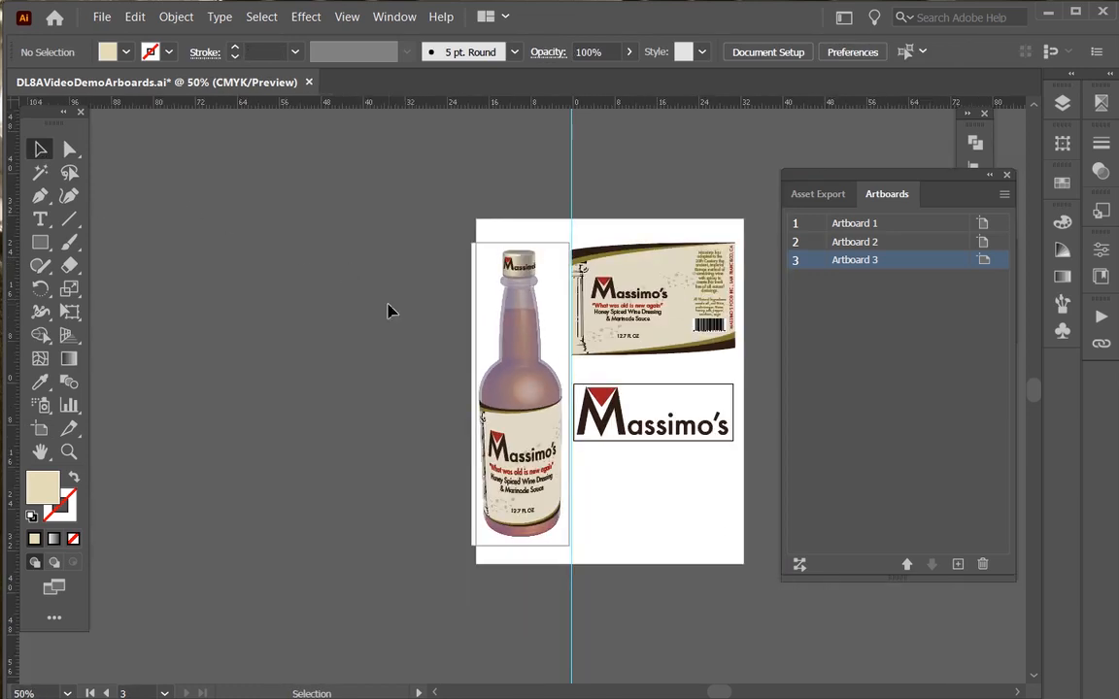
pyautogui.moveTo(726, 692); pyautogui.dragTo(737, 694)
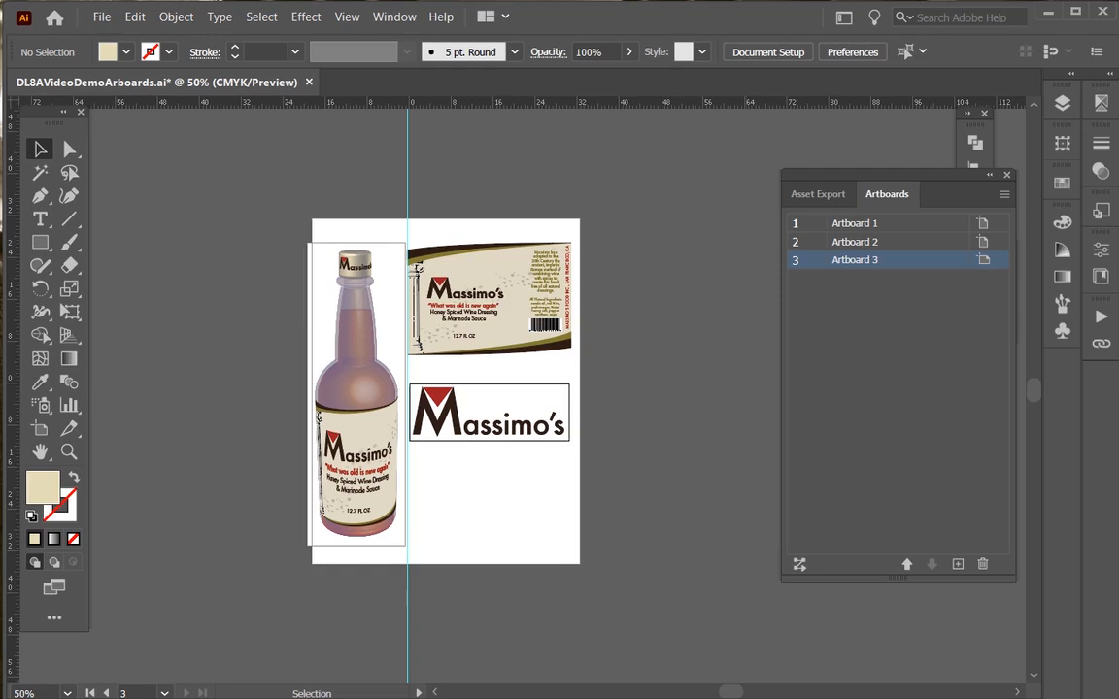
pyautogui.hotkey('ctrl', 'shift', 's')
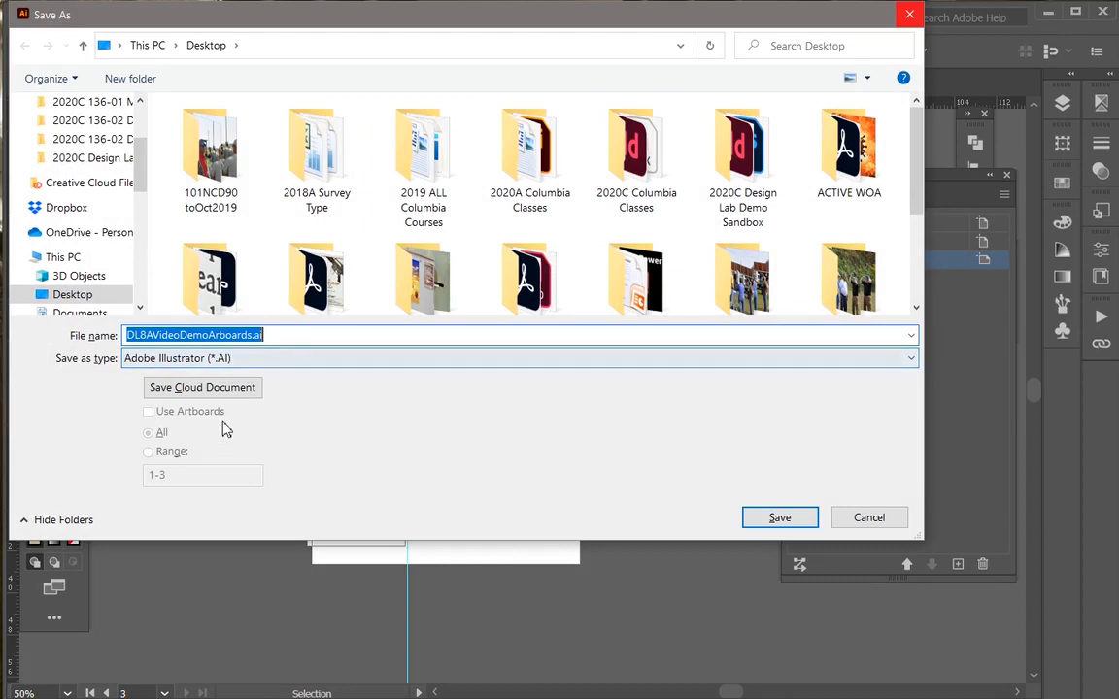
pyautogui.moveTo(156, 24); pyautogui.dragTo(270, 60)
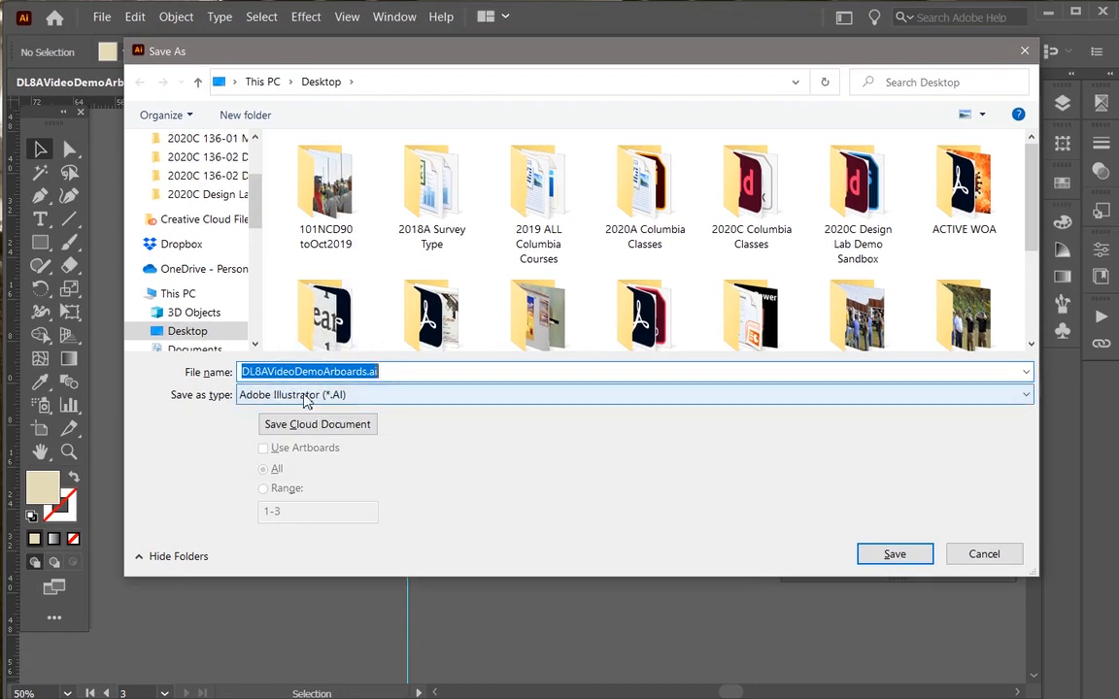
pyautogui.click(282, 395)
pyautogui.click(287, 443)
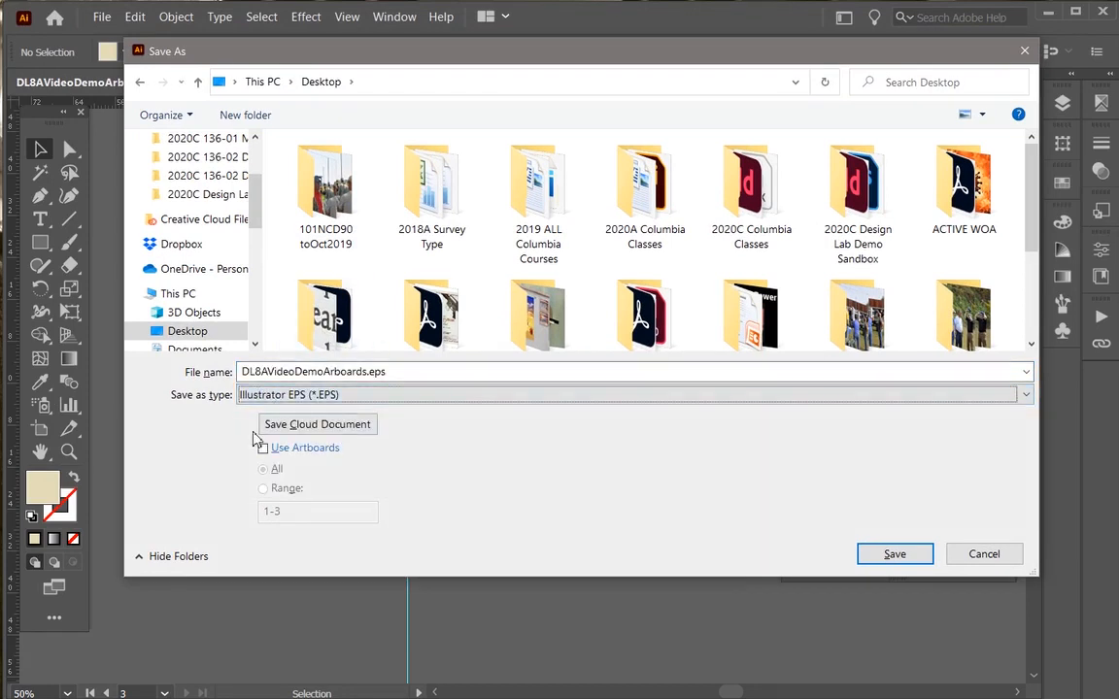
pyautogui.click(264, 448)
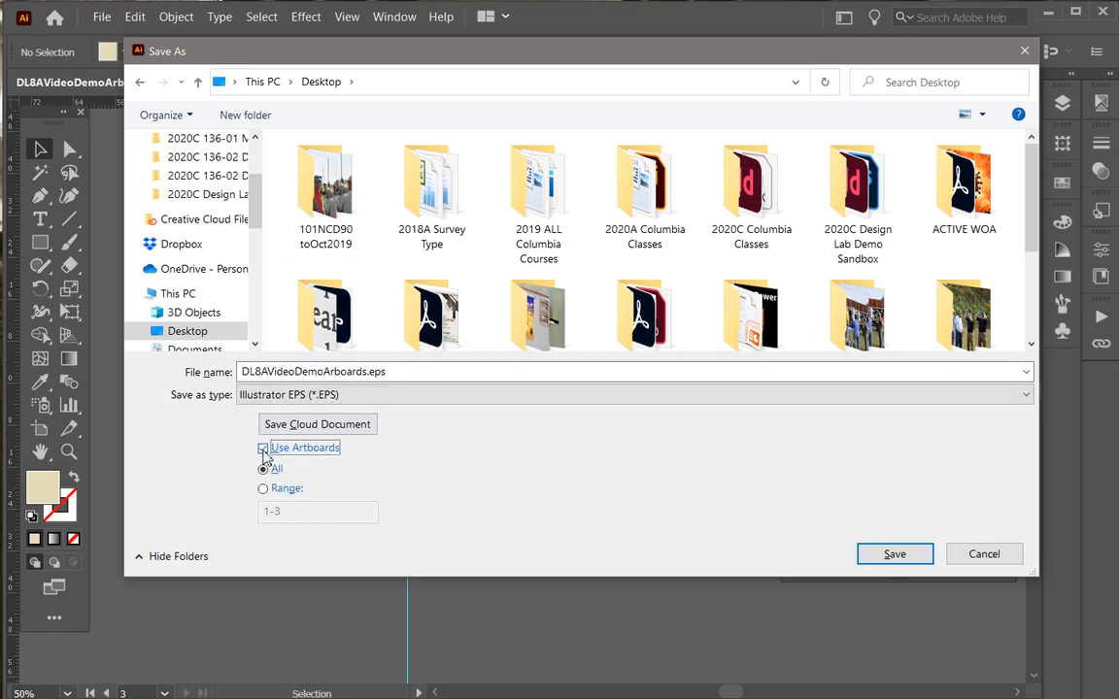
pyautogui.moveTo(367, 66); pyautogui.dragTo(283, 36)
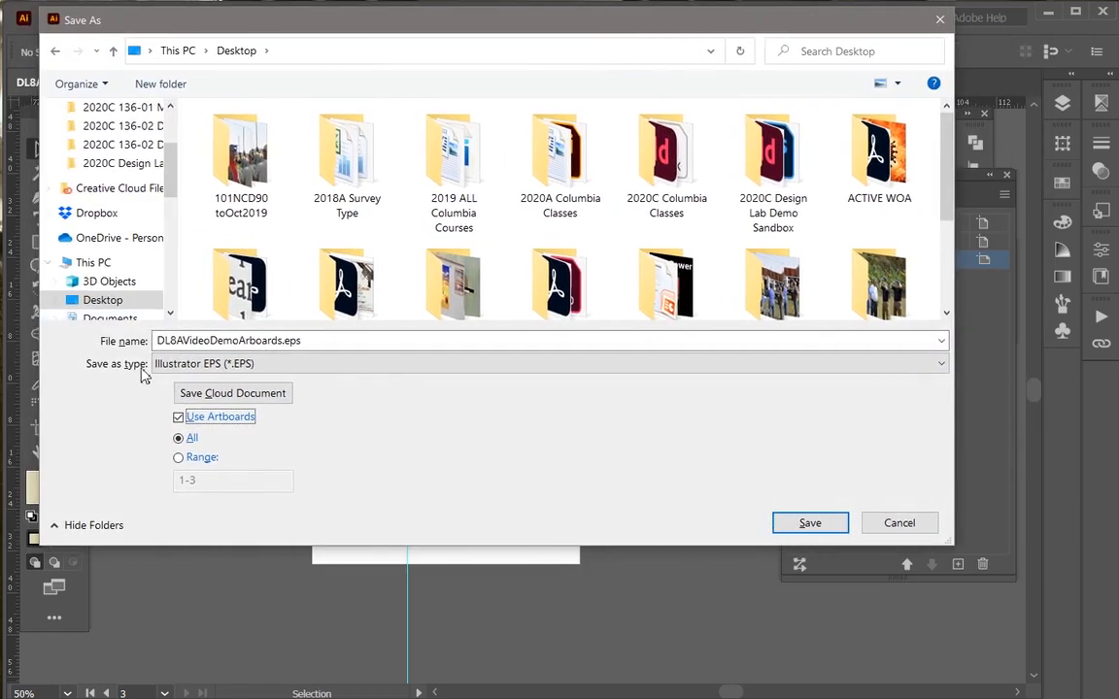
# - Limit the artboard range to 2-3 and save the EPS files to the Desktop with the default EPS options
pyautogui.click(180, 459)
pyautogui.moveTo(185, 481); pyautogui.dragTo(177, 481)
pyautogui.write('2')
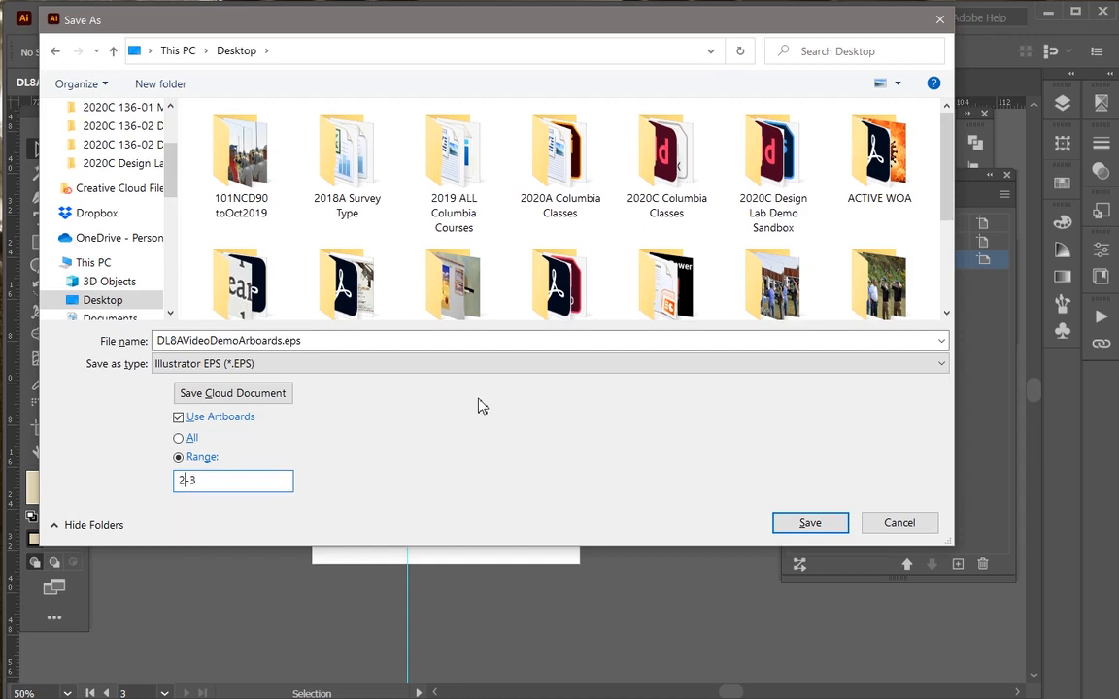
pyautogui.click(179, 439)
pyautogui.click(179, 458)
pyautogui.write('2-3')
pyautogui.moveTo(677, 32); pyautogui.dragTo(624, 76)
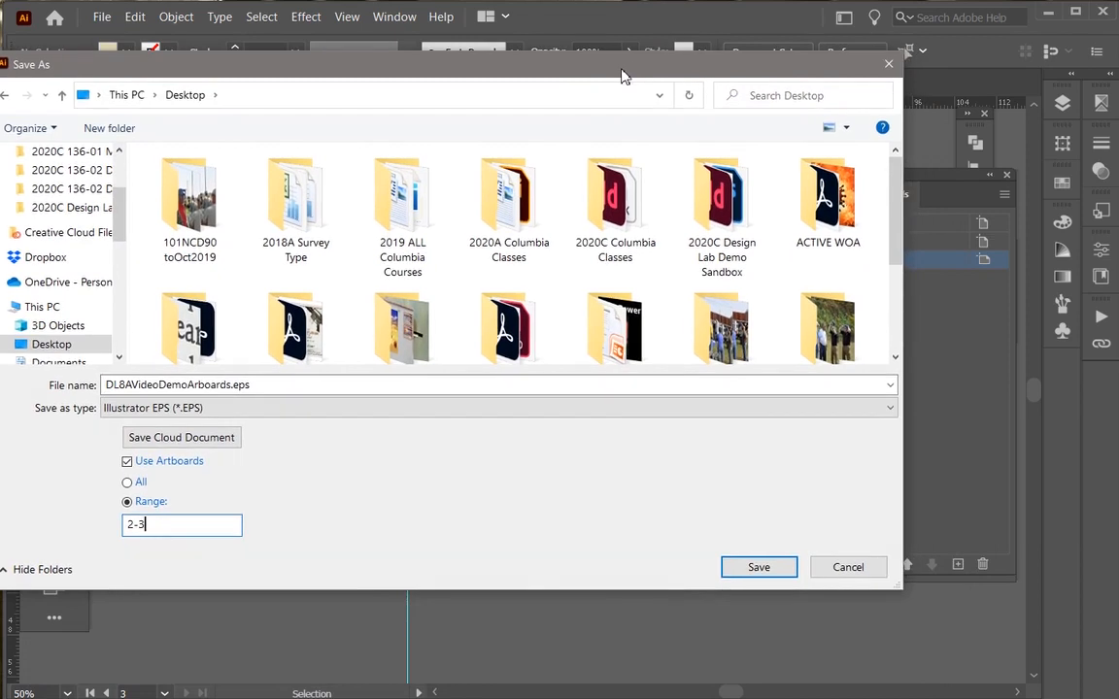
pyautogui.press('Return')
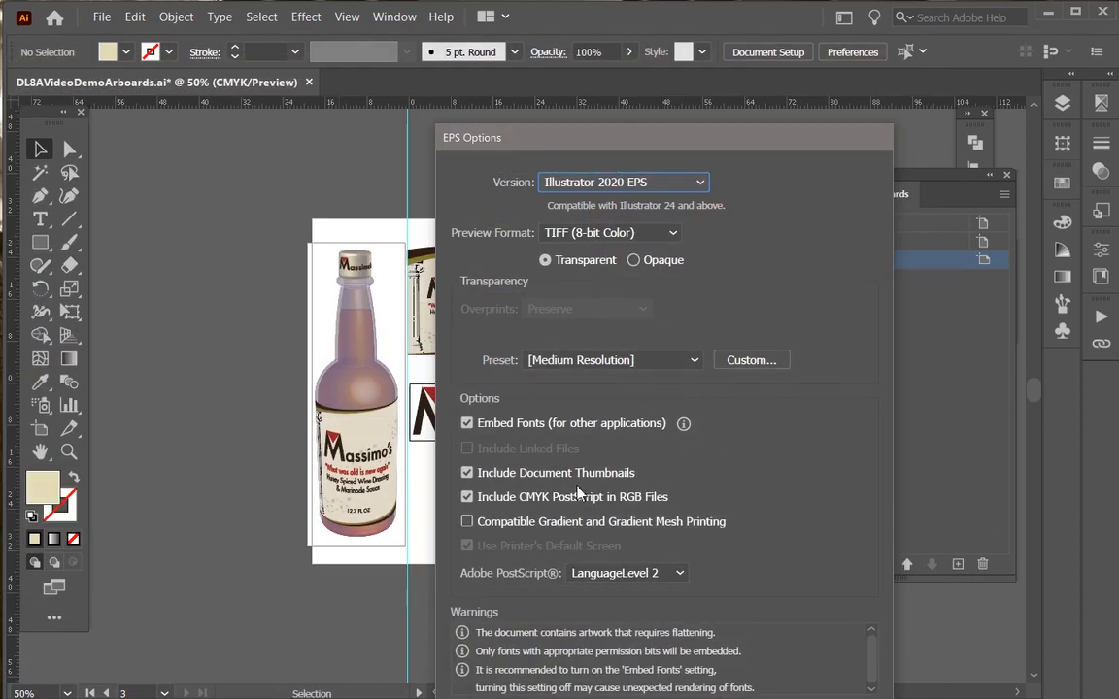
pyautogui.press('Return')
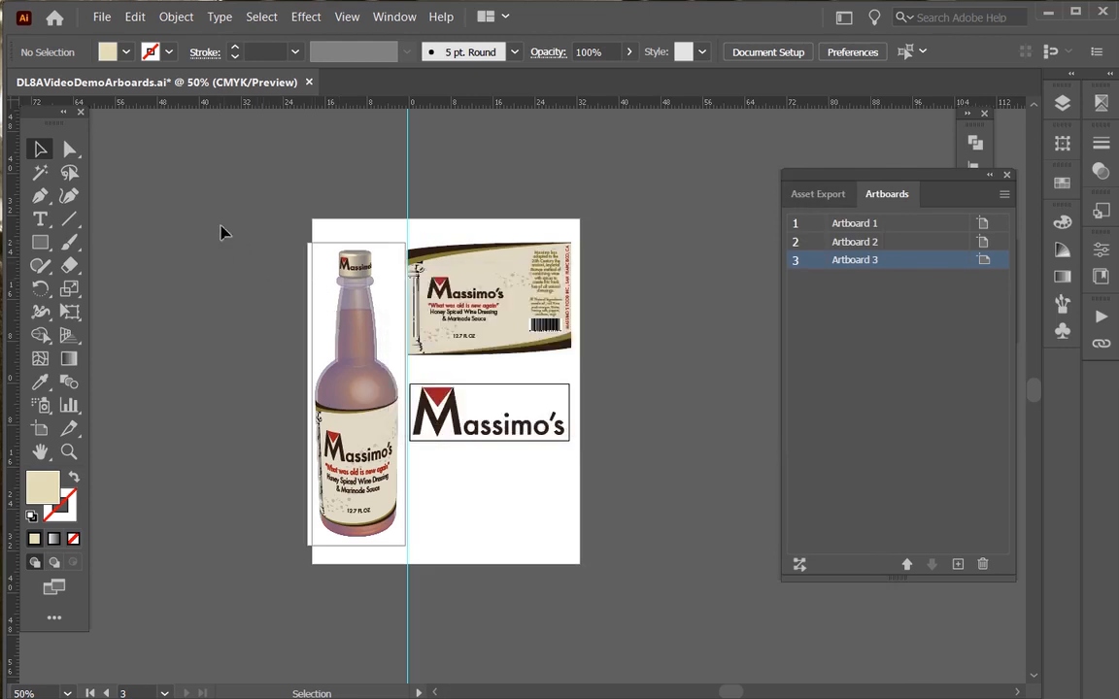
# - Open DL8AVideoDemoArboards_Artboard 2.eps and DL8AVideoDemoArboards_Artboard 3.eps together from the Desktop
pyautogui.press('a')
pyautogui.hotkey('ctrl', 'o')
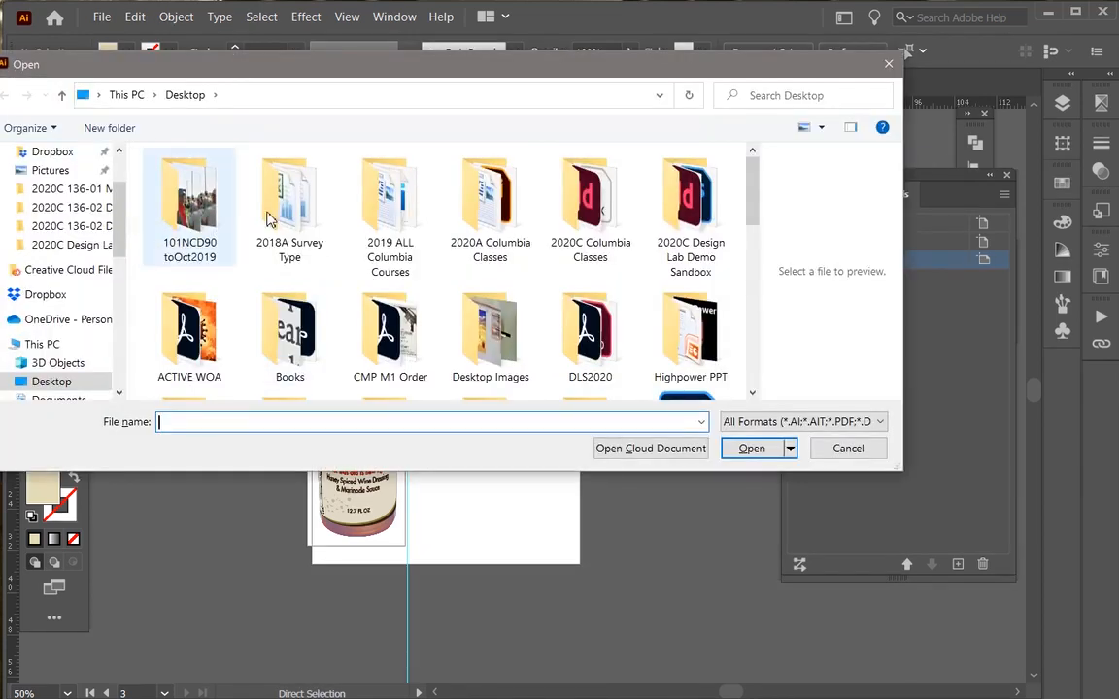
pyautogui.scroll(-2, 522, 277)
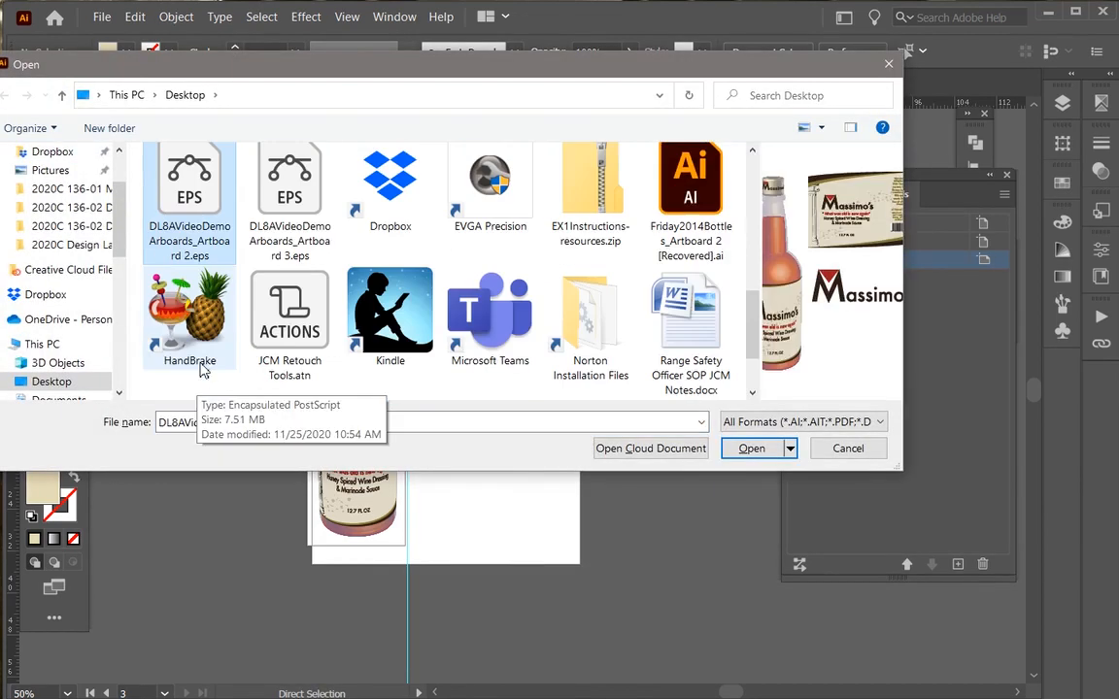
pyautogui.click(264, 181)
pyautogui.click(178, 190)
pyautogui.click(257, 198)
pyautogui.keyDown('shift'); pyautogui.click(199, 196); pyautogui.keyUp('shift')
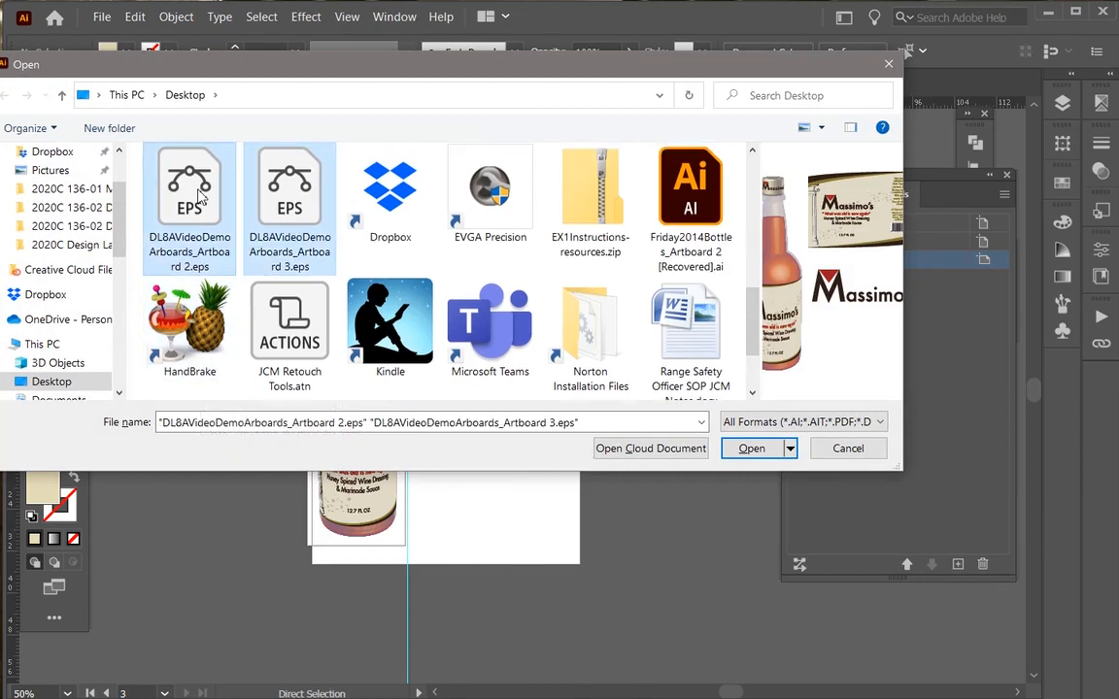
pyautogui.rightClick(197, 193)
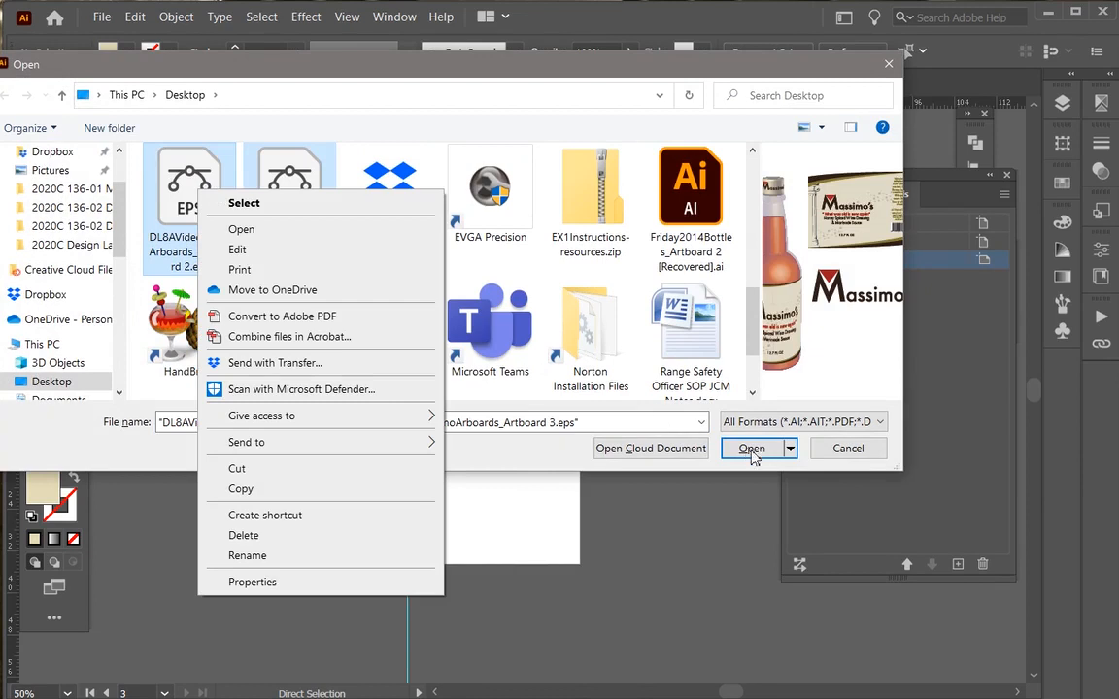
pyautogui.click(592, 76)
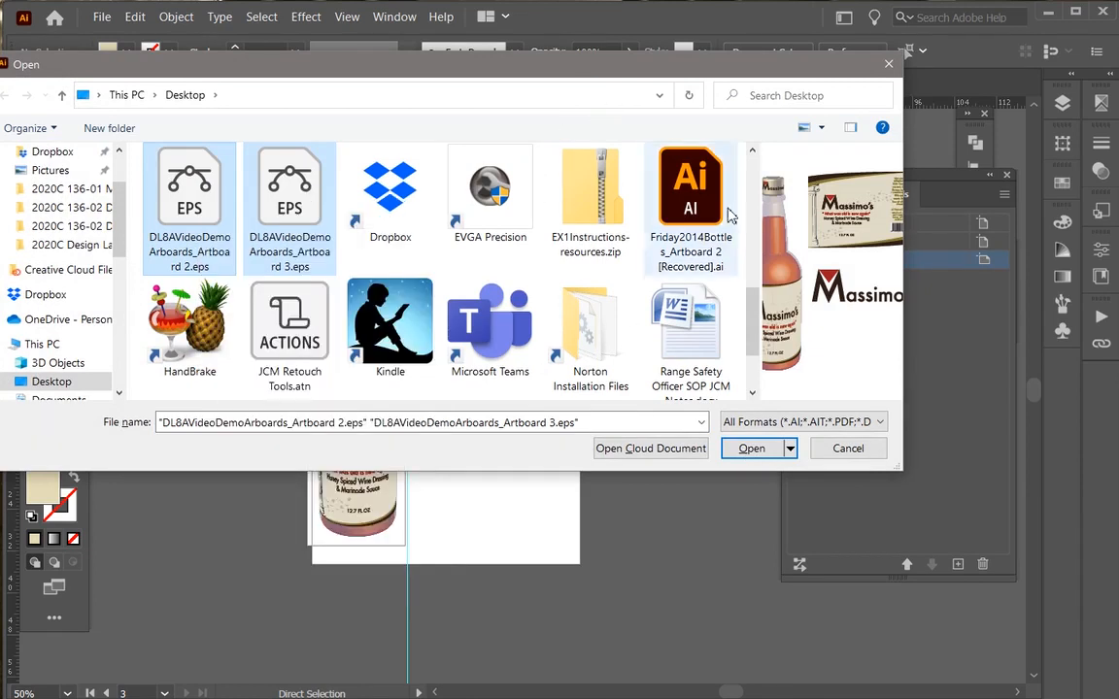
pyautogui.click(751, 448)
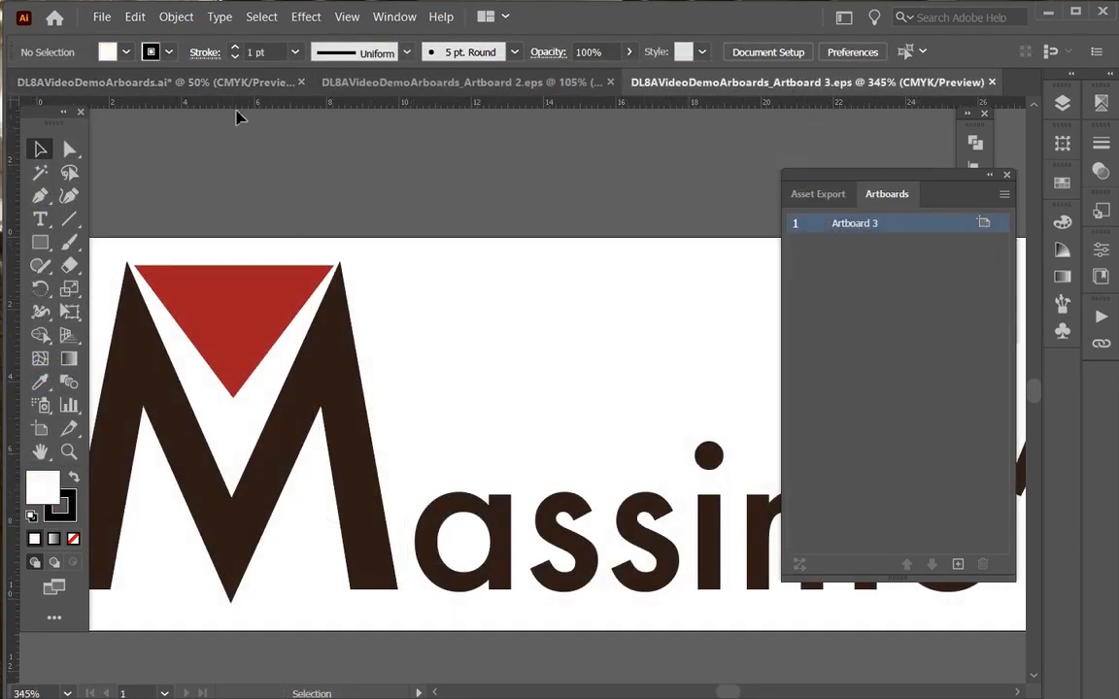
# - Save the logo file on the Desktop as DL8AMassimoLogo2020C.eps in Illustrator EPS format
pyautogui.hotkey('ctrl', 'shift', 's')
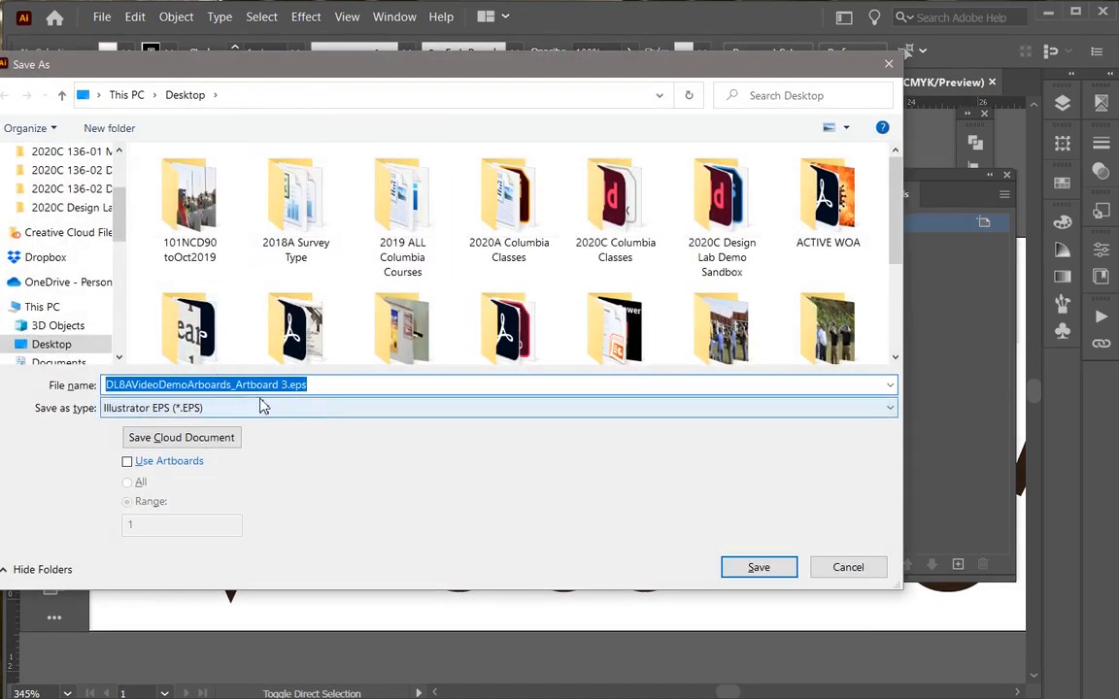
pyautogui.moveTo(284, 385); pyautogui.dragTo(129, 385)
pyautogui.press('BackSpace')
pyautogui.write('MassimoLogo')
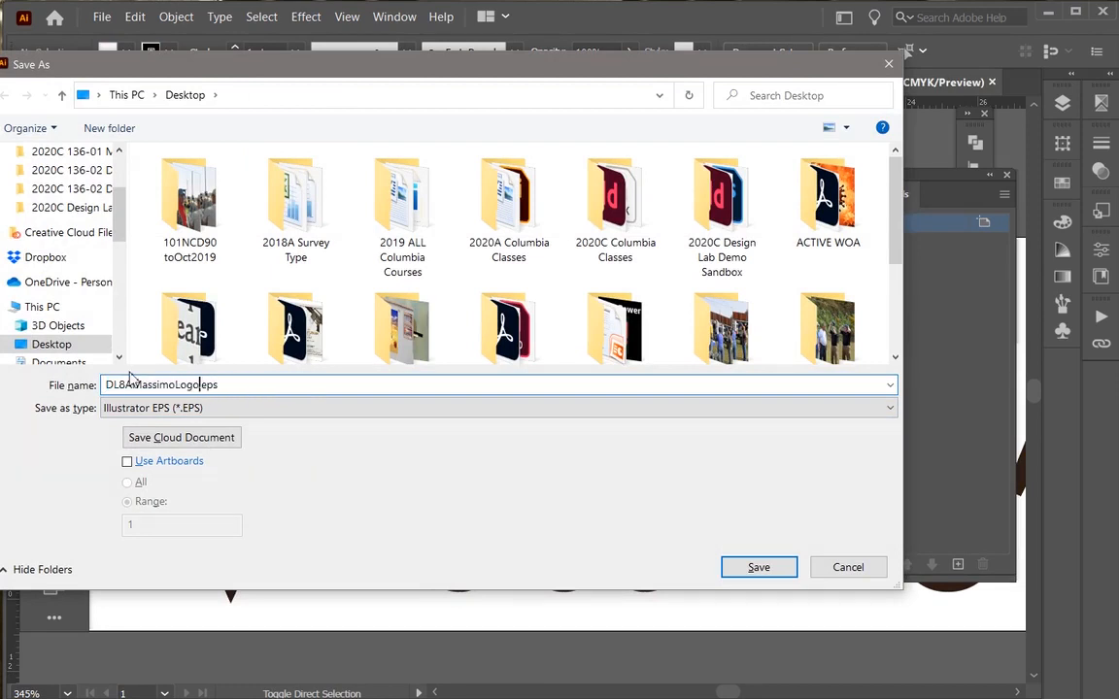
pyautogui.write('2020C')
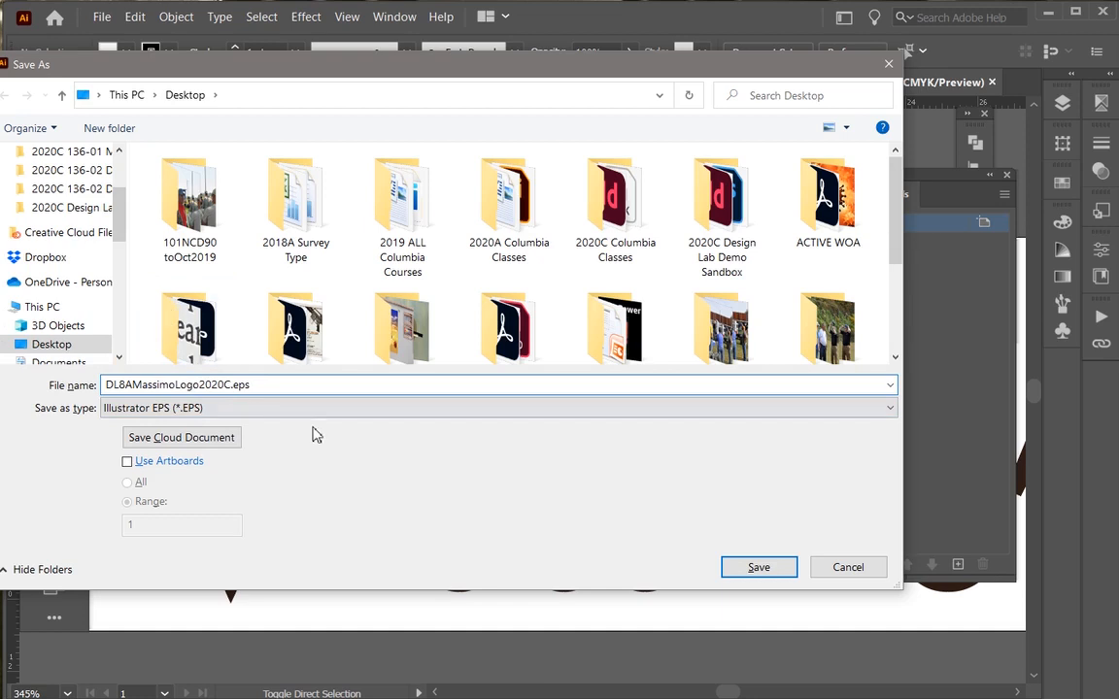
pyautogui.click(753, 570)
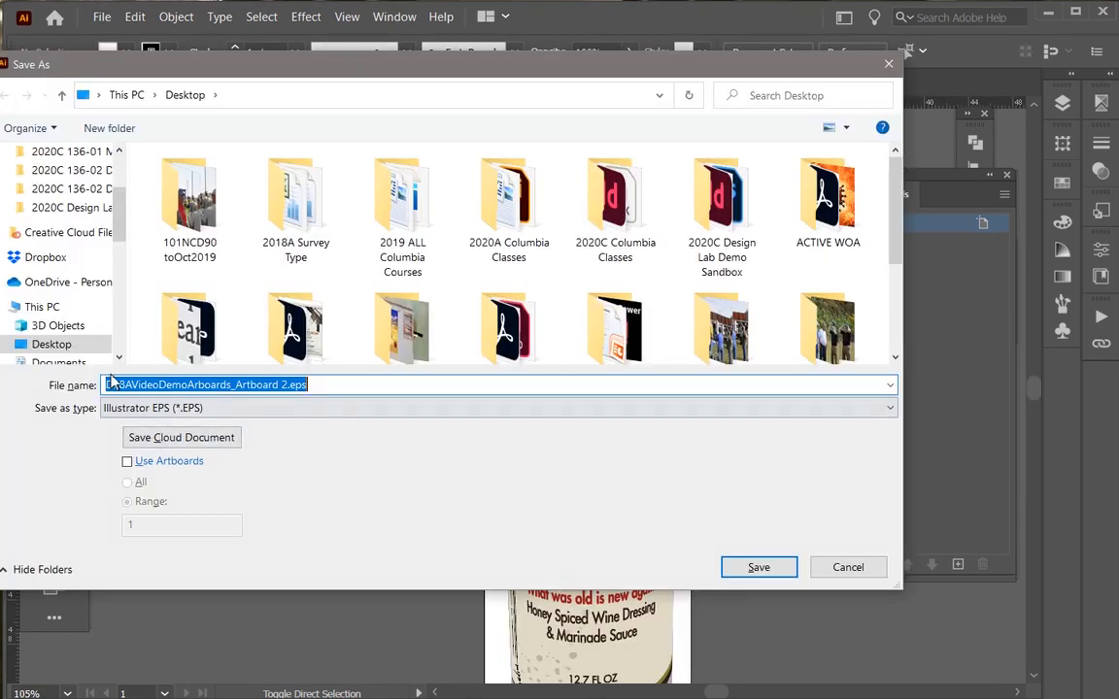
# - Save the bottle file on the Desktop as DL8AMassimoBottle2020C in Adobe Illustrator (AI) format with the default Illustrator options
pyautogui.write('DL8A')
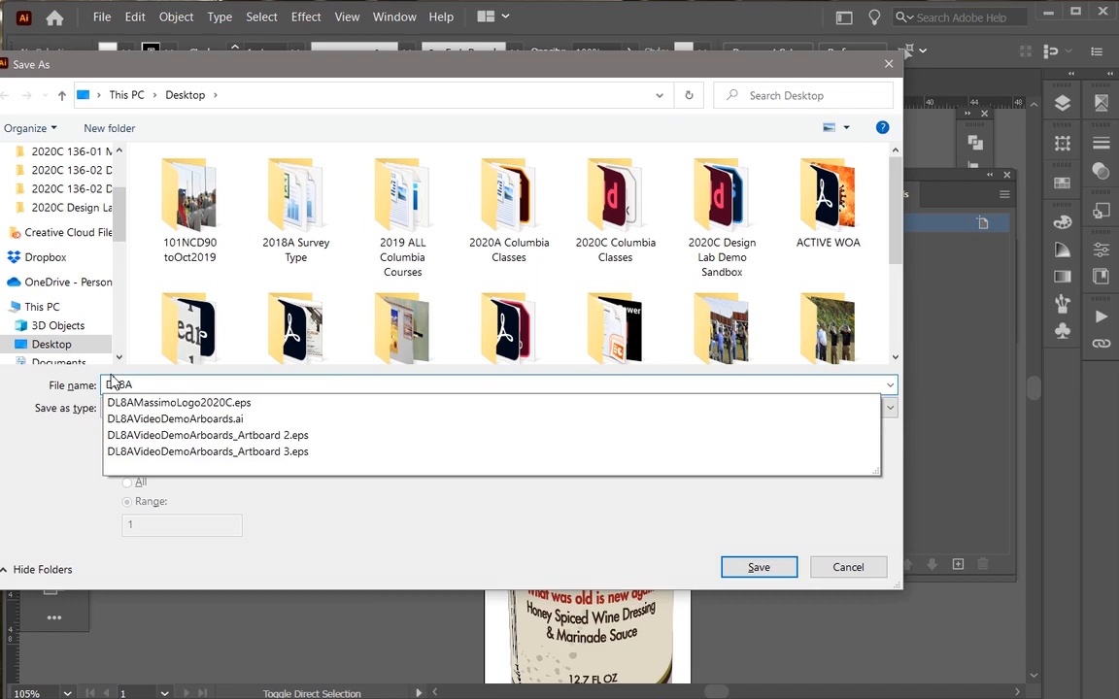
pyautogui.write('Massimo')
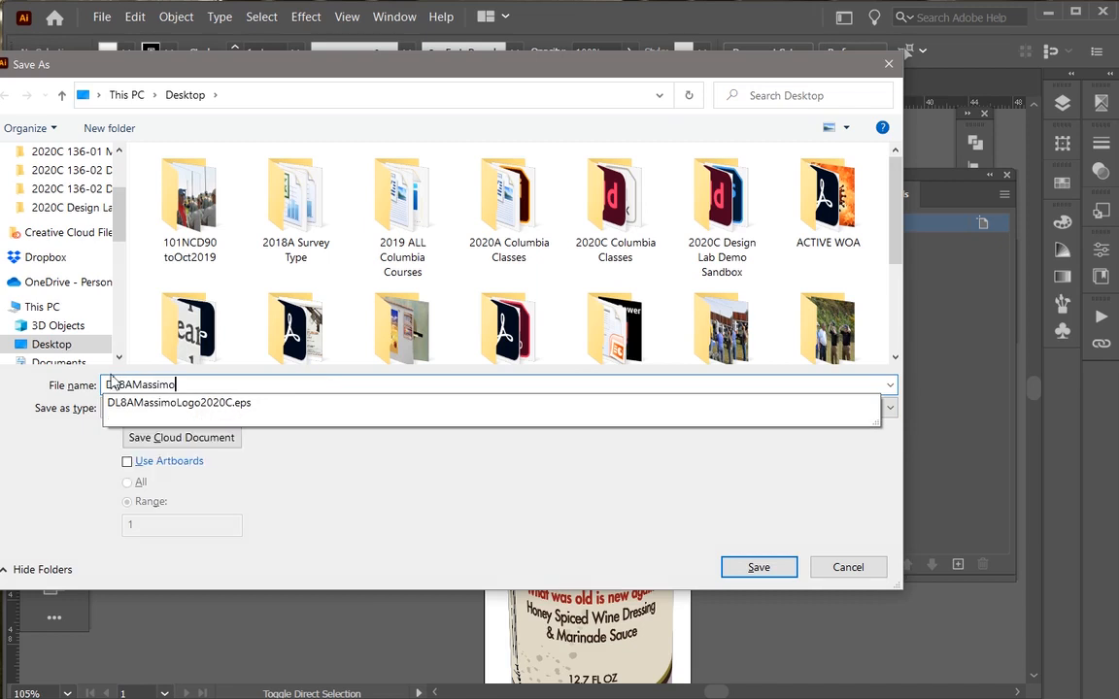
pyautogui.write('Bottle202C')
pyautogui.press('BackSpace')
pyautogui.write('0C')
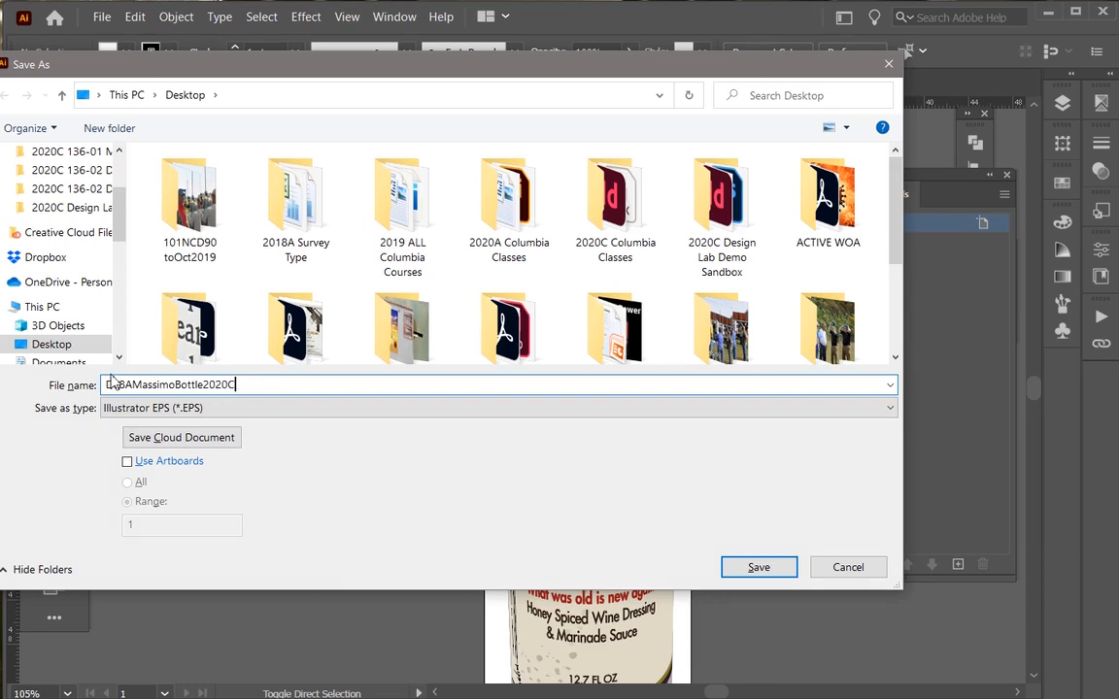
pyautogui.click(159, 412)
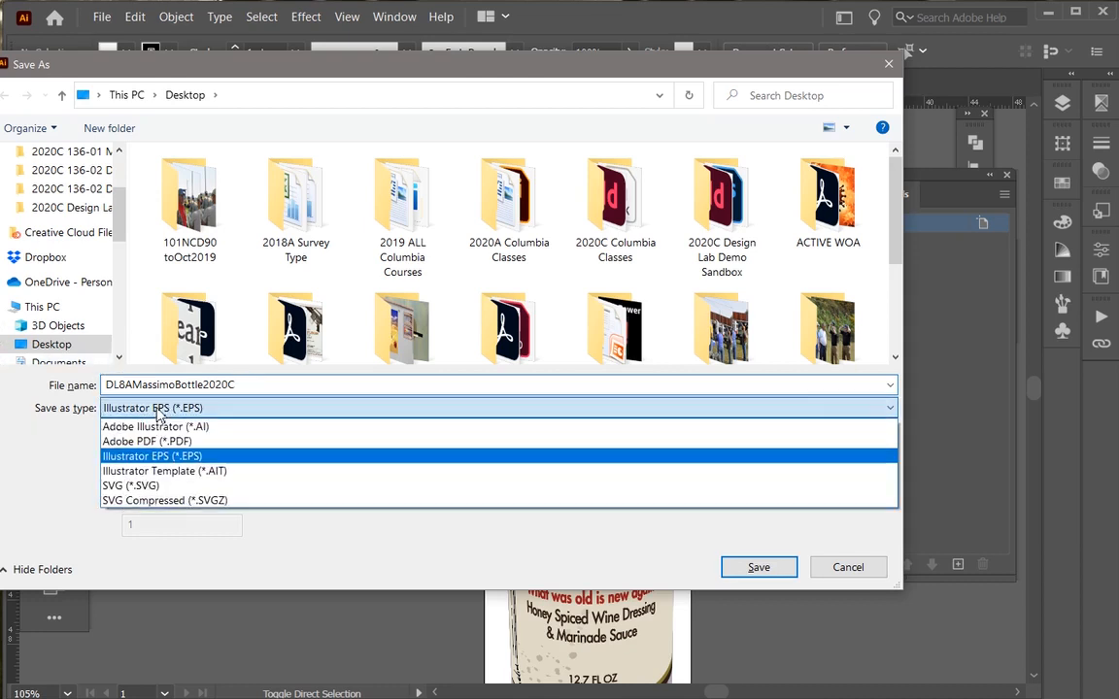
pyautogui.click(160, 427)
pyautogui.click(757, 567)
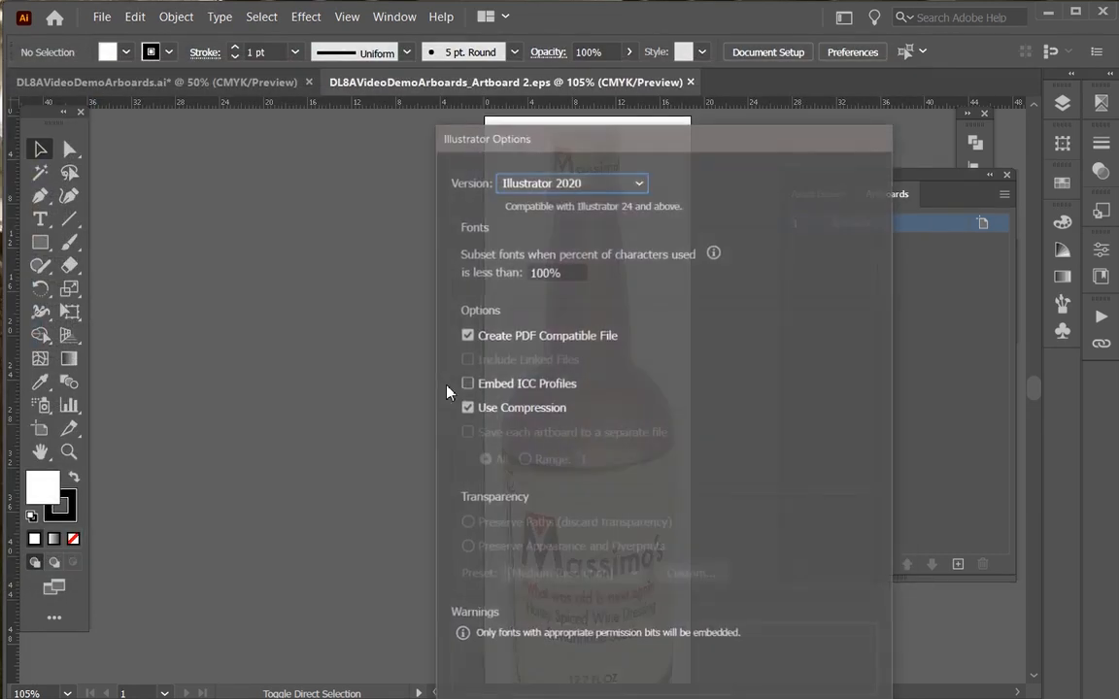
pyautogui.press('Return')
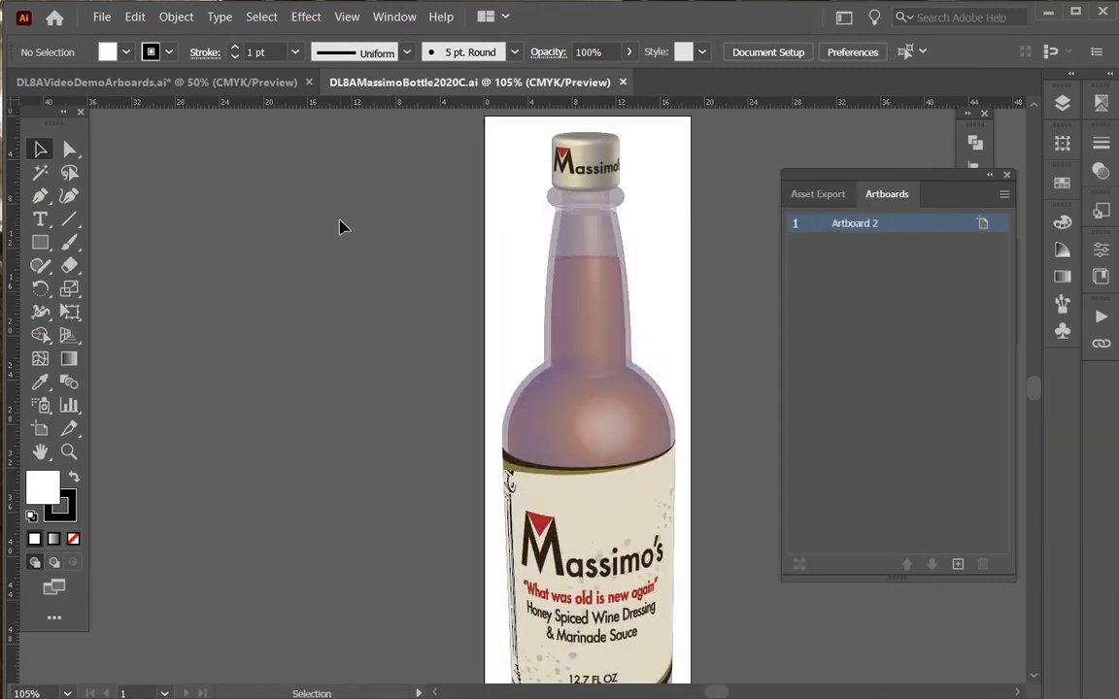
# - Switch to Photoshop and check the image size and resolution of ensalada-ricaa1.jpg
pyautogui.hotkey('ctrl', '-')
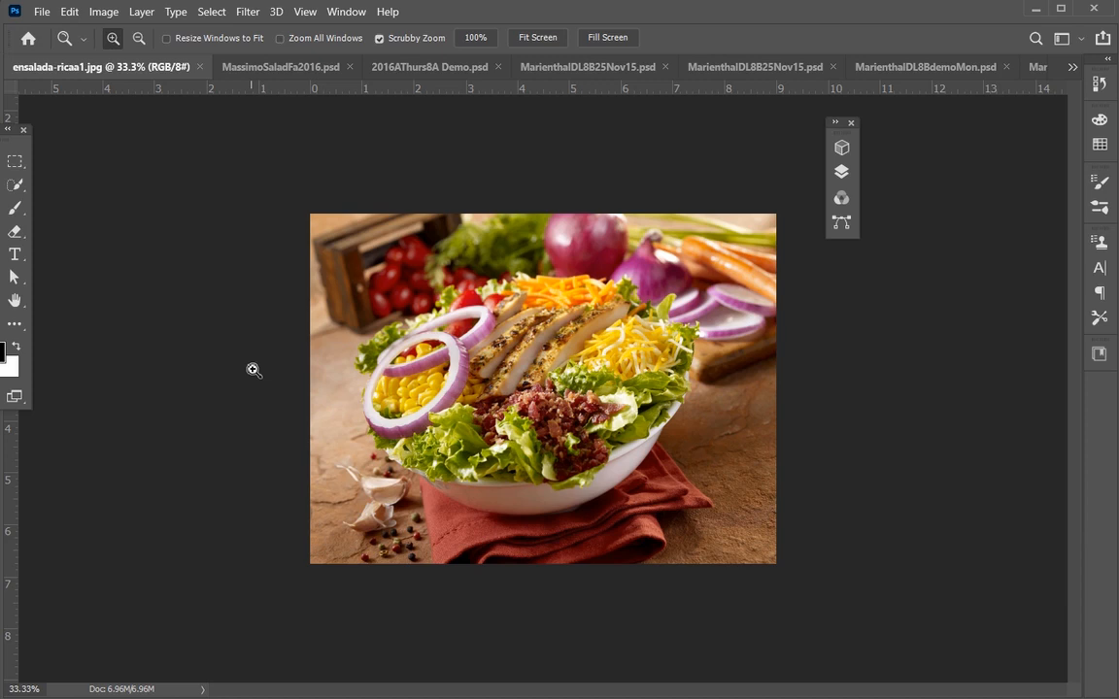
pyautogui.hotkey('ctrl', '-')
pyautogui.hotkey('ctrl', '-')
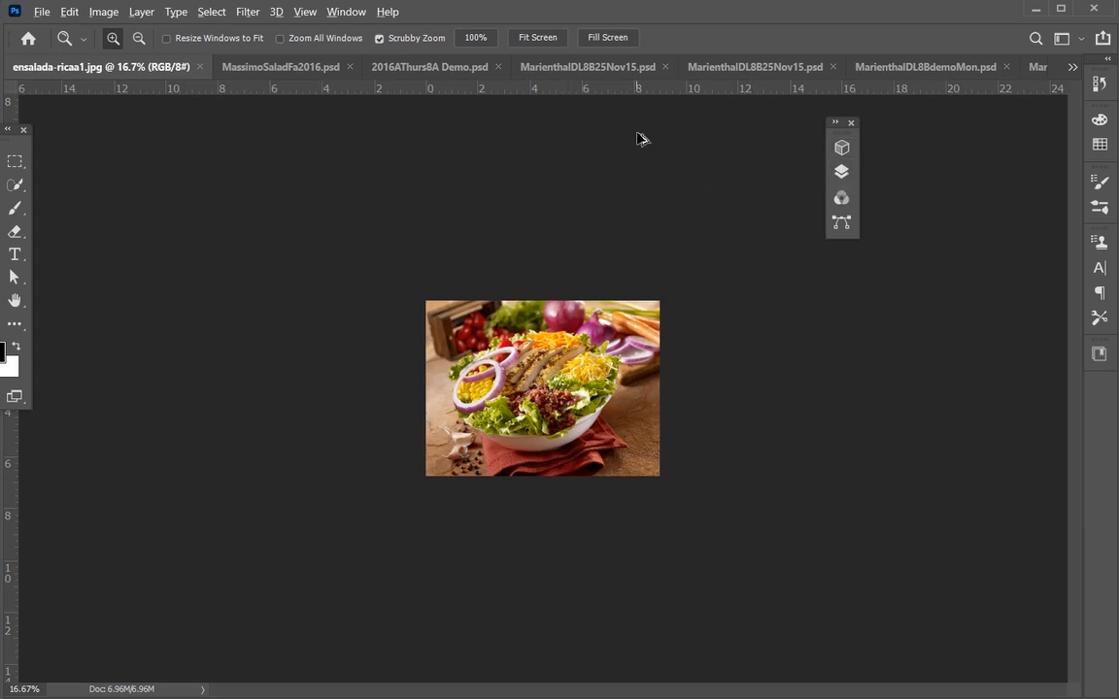
pyautogui.hotkey('ctrl', 'alt', 'i')
pyautogui.moveTo(153, 146); pyautogui.dragTo(400, 101)
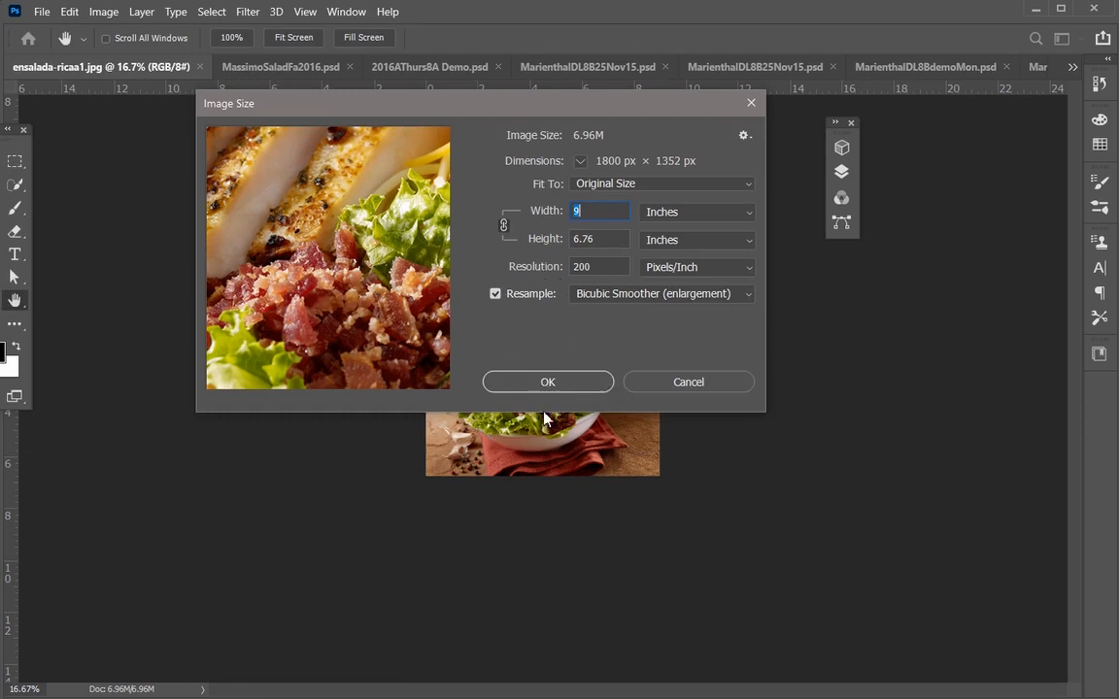
pyautogui.click(548, 381)
pyautogui.press('z')
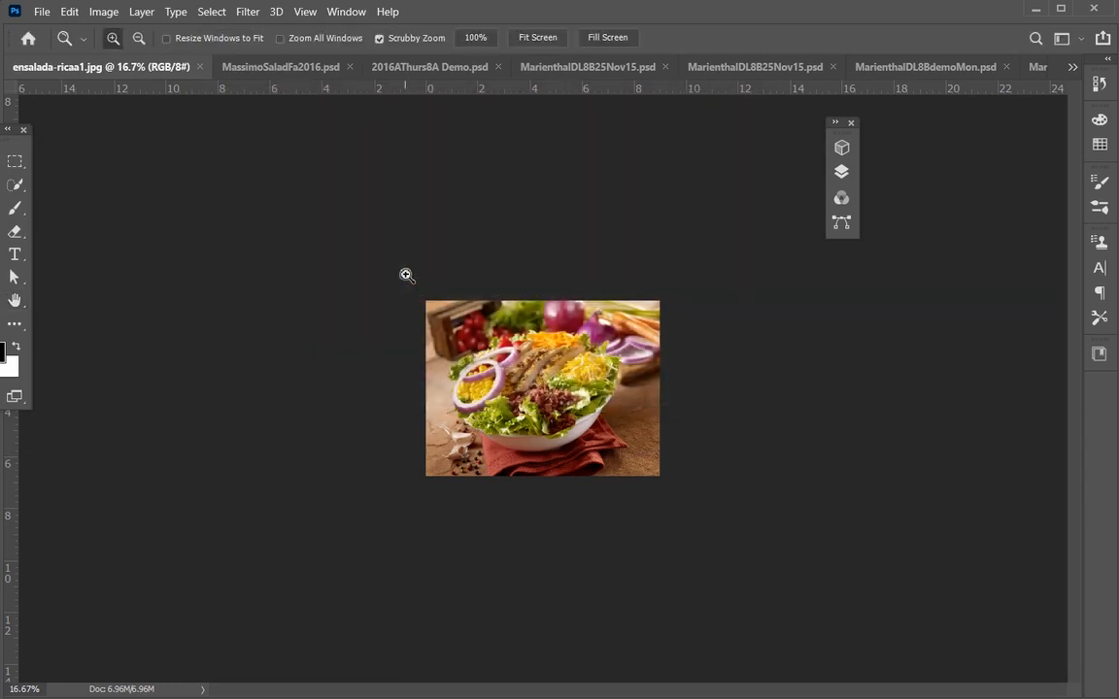
# - Check the salad photo's canvas dimensions and canvas extension color
pyautogui.click(105, 12)
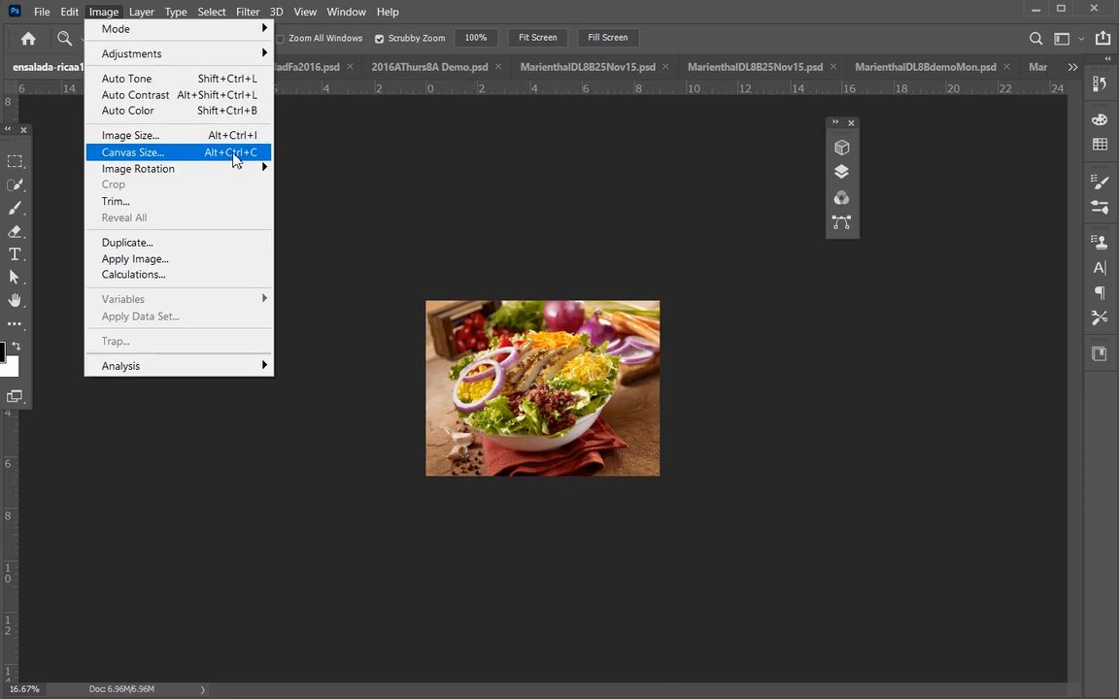
pyautogui.click(234, 153)
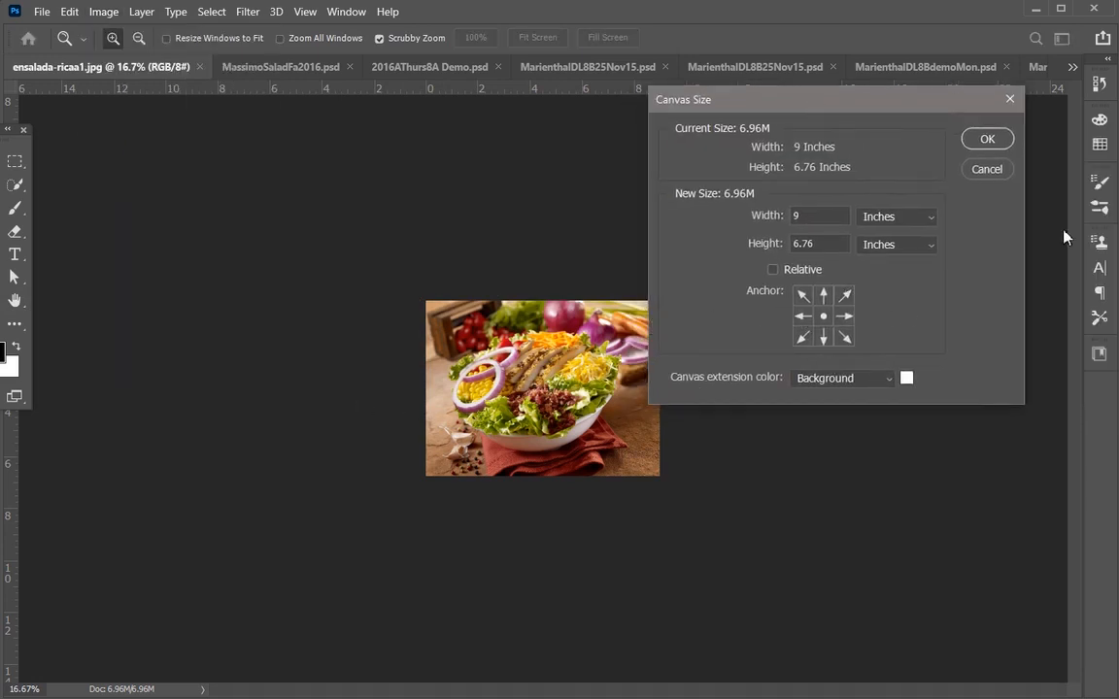
pyautogui.click(987, 170)
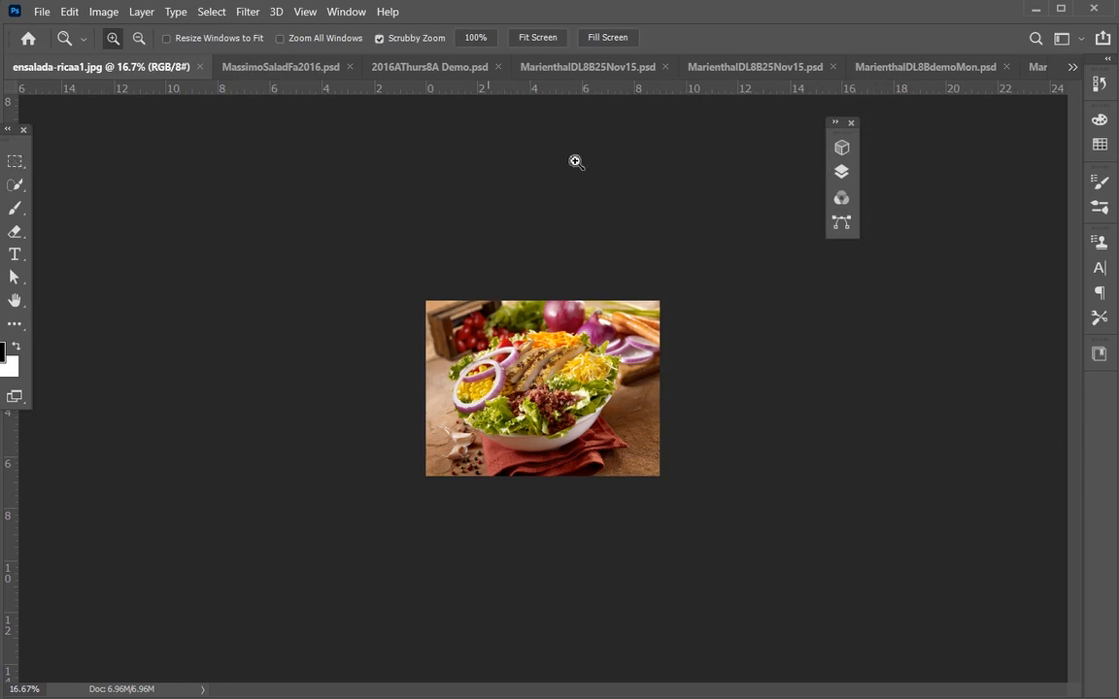
# - Convert the salad photo's Background into a regular layer named Base Salad and check its transparency by hiding and showing it
pyautogui.click(841, 174)
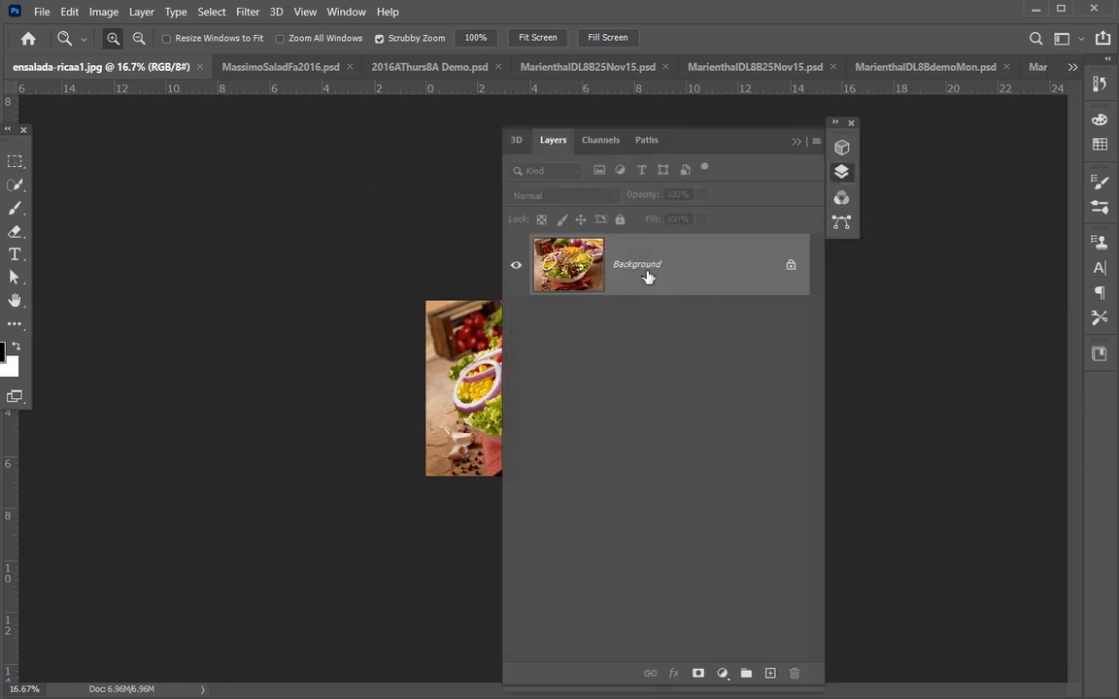
pyautogui.doubleClick(677, 264)
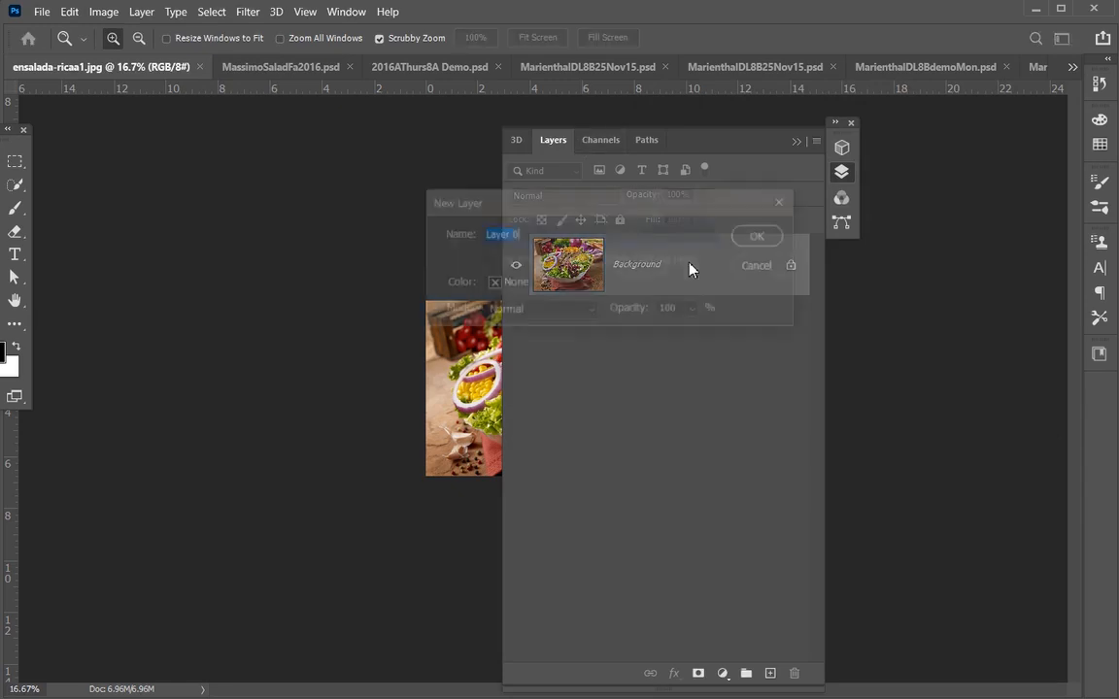
pyautogui.write('Base')
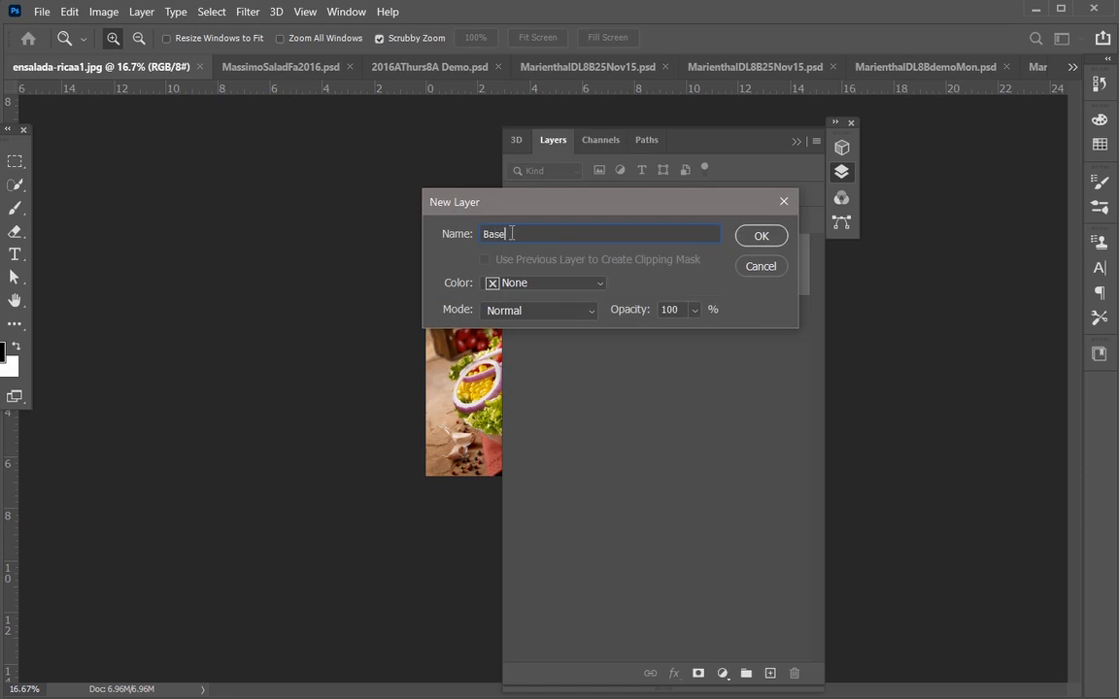
pyautogui.write(' Salad')
pyautogui.click(757, 237)
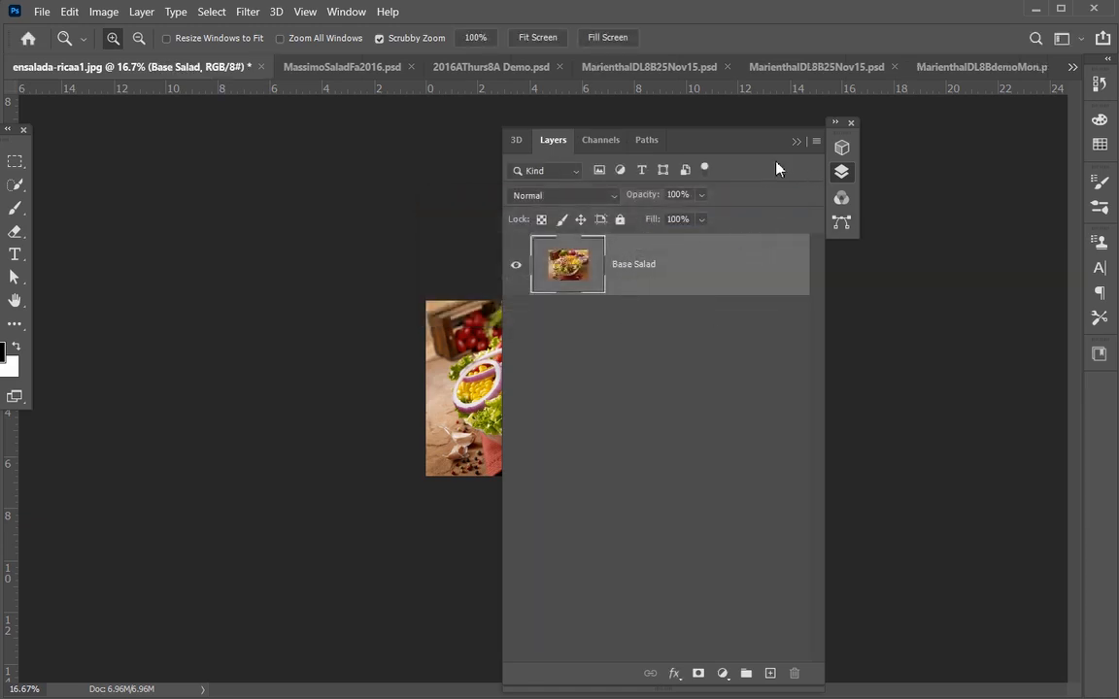
pyautogui.click(516, 265)
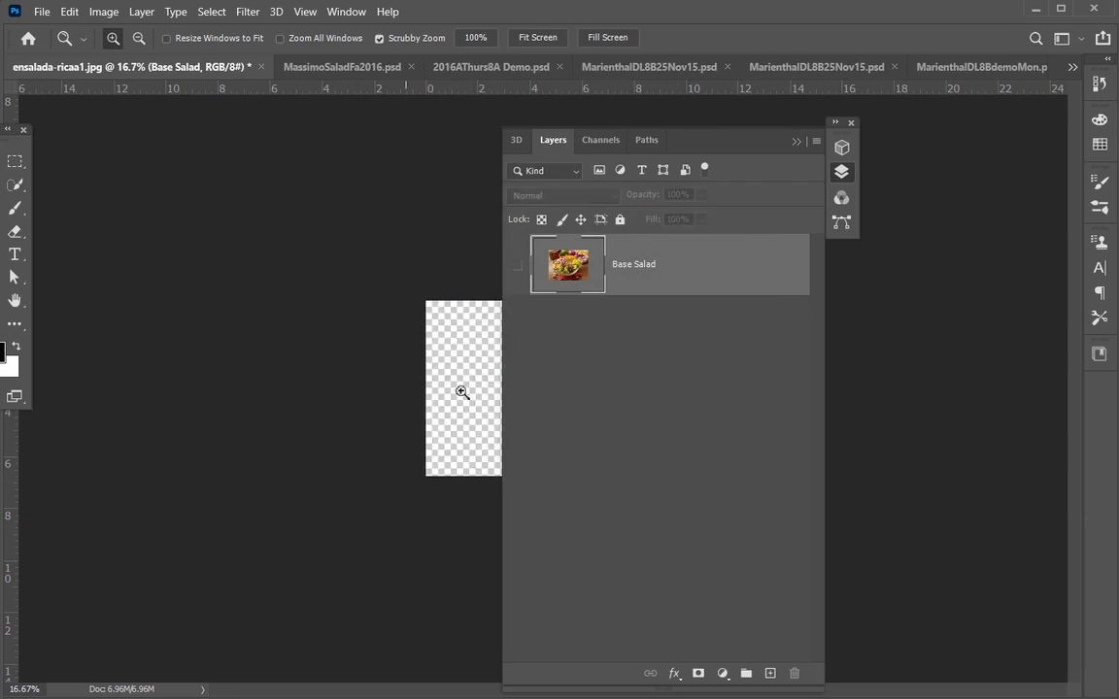
pyautogui.click(516, 264)
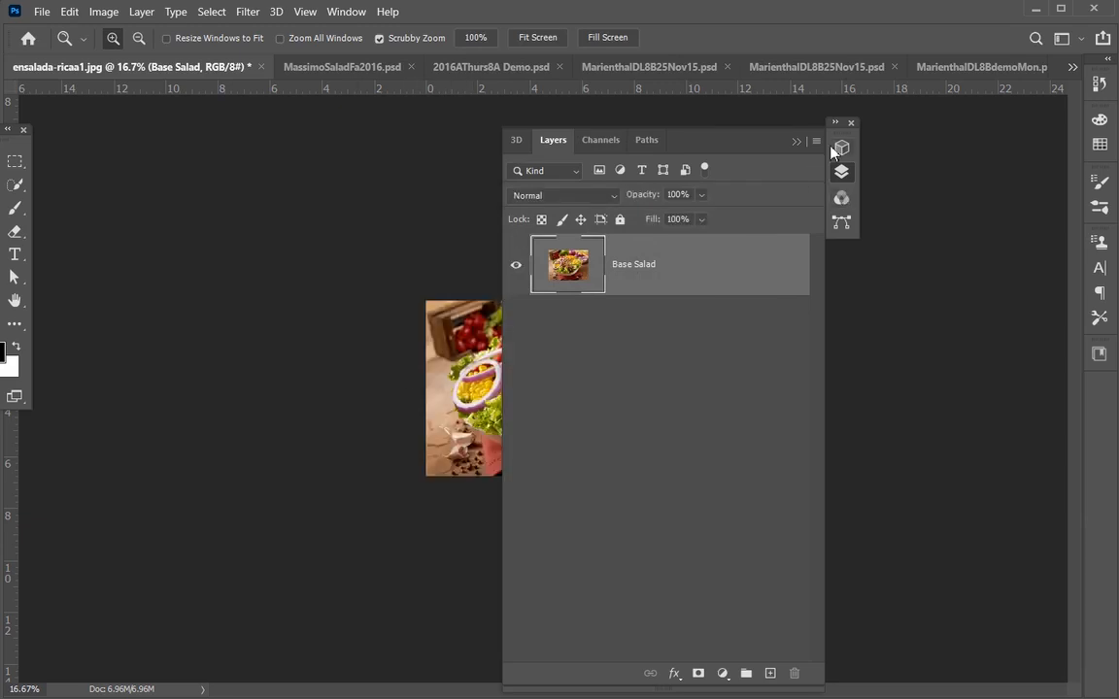
pyautogui.moveTo(835, 133); pyautogui.dragTo(958, 151)
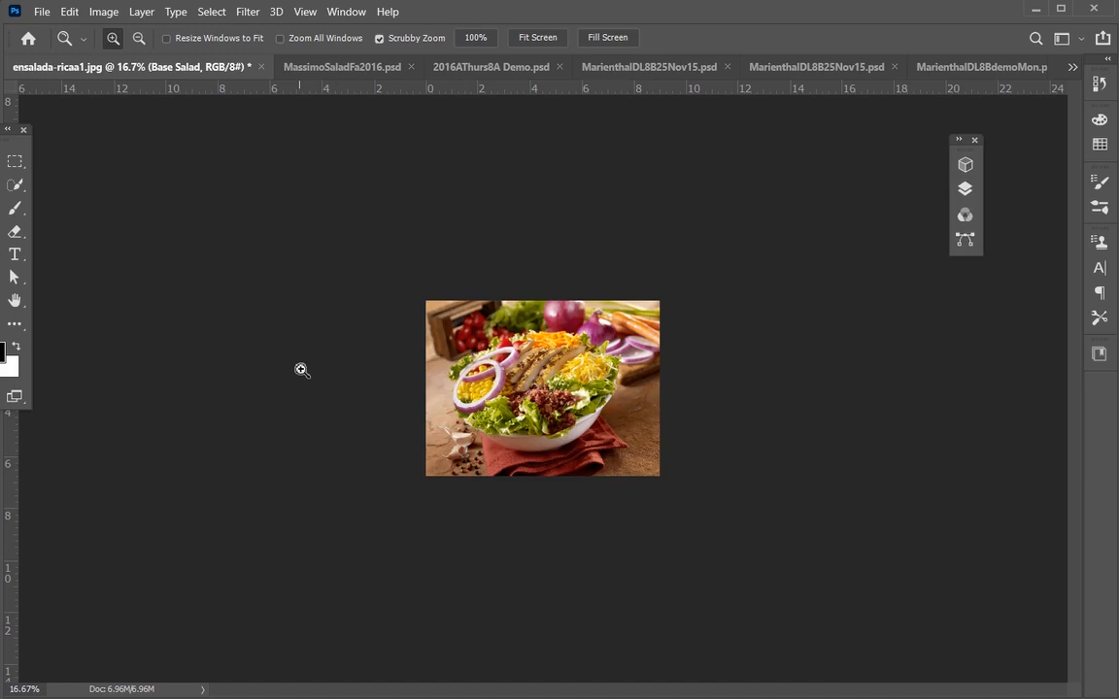
# - Extend the canvas upward to a height of 12 inches, anchoring the salad photo at the bottom center
pyautogui.hotkey('ctrl', 'alt', 'c')
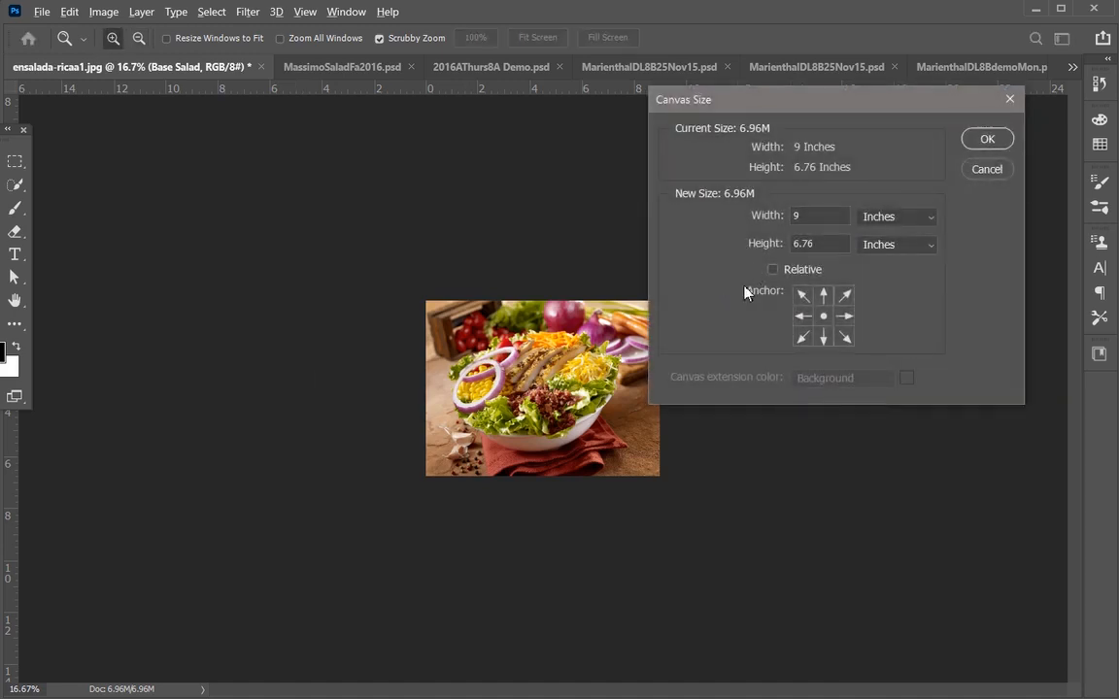
pyautogui.click(824, 337)
pyautogui.moveTo(828, 245); pyautogui.dragTo(716, 253)
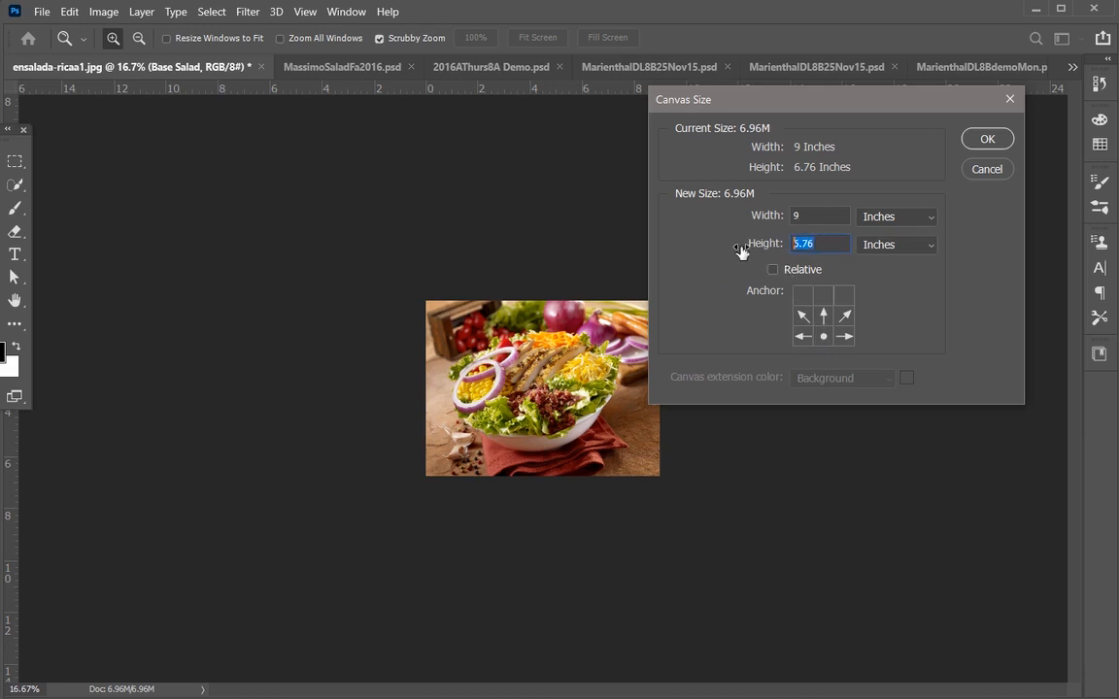
pyautogui.write('12')
pyautogui.press('Return')
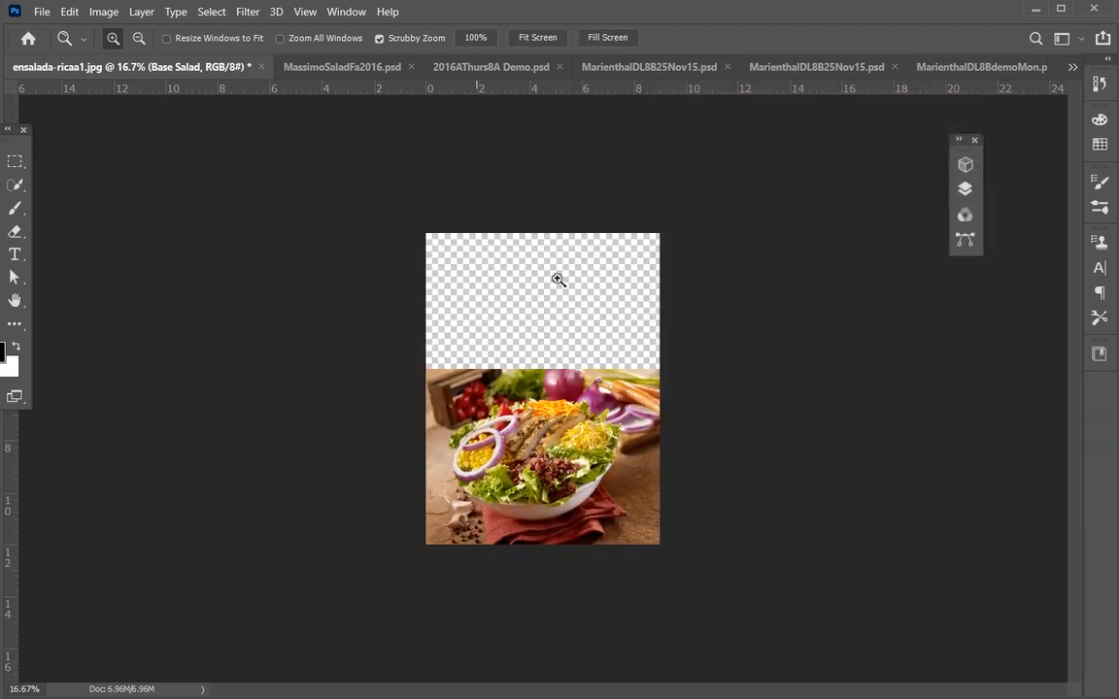
# - Hide and show the Base Salad layer to check the transparent area above the photo
pyautogui.click(965, 188)
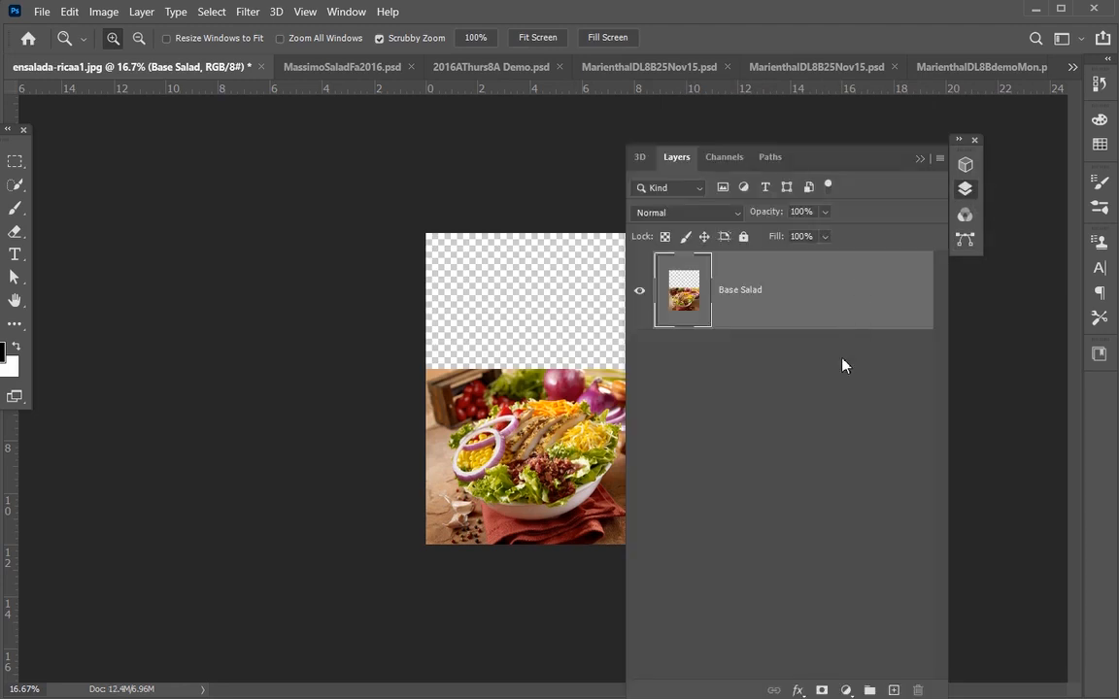
pyautogui.click(639, 291)
pyautogui.click(639, 290)
pyautogui.click(920, 159)
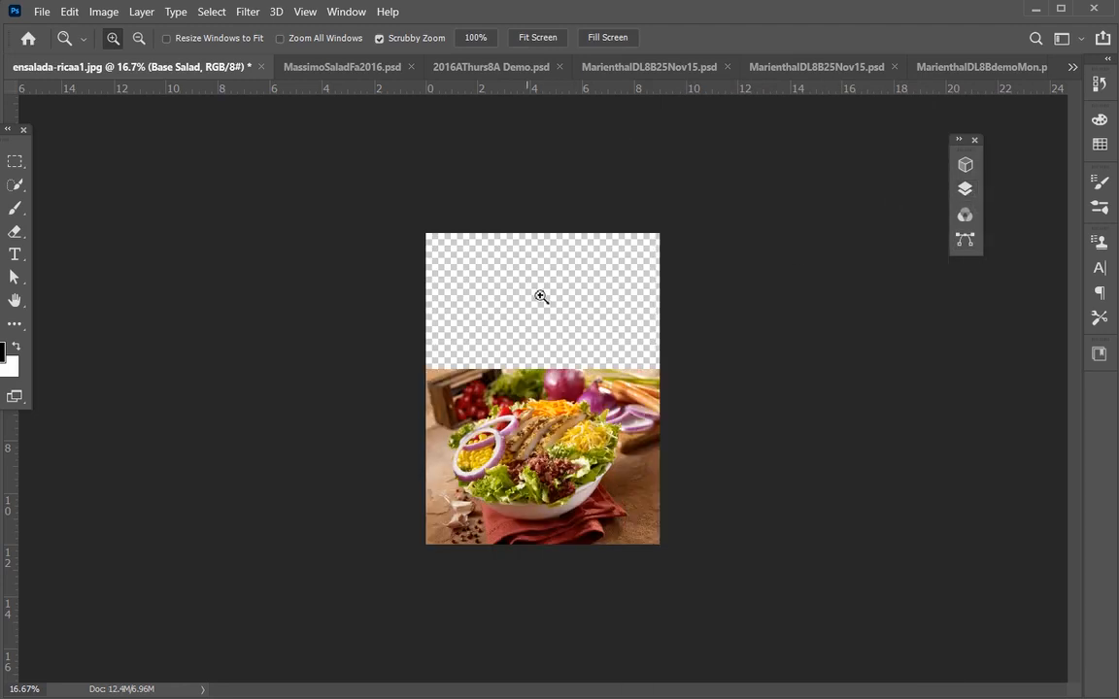
# - Add a new empty layer and place it beneath the Base Salad layer
pyautogui.click(960, 198)
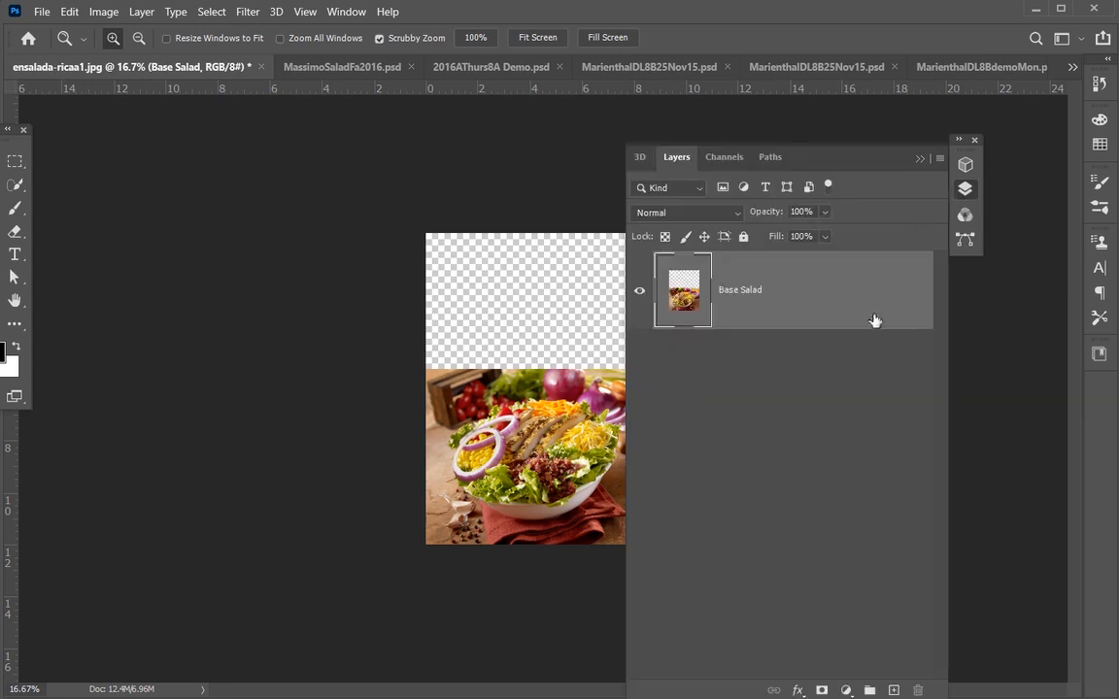
pyautogui.click(893, 690)
pyautogui.moveTo(740, 275); pyautogui.dragTo(754, 470)
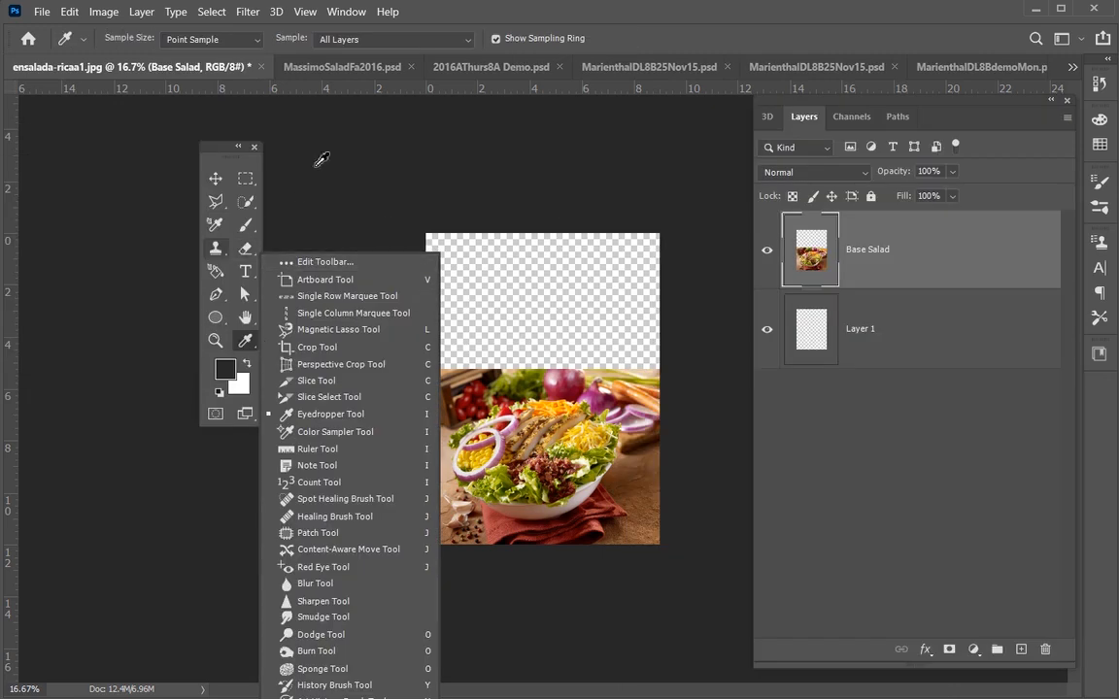
# - Sample magenta and orange from the salad photo and fill Layer 1 with a diagonal linear gradient, magenta at lower right to orange at upper left
pyautogui.click(308, 215)
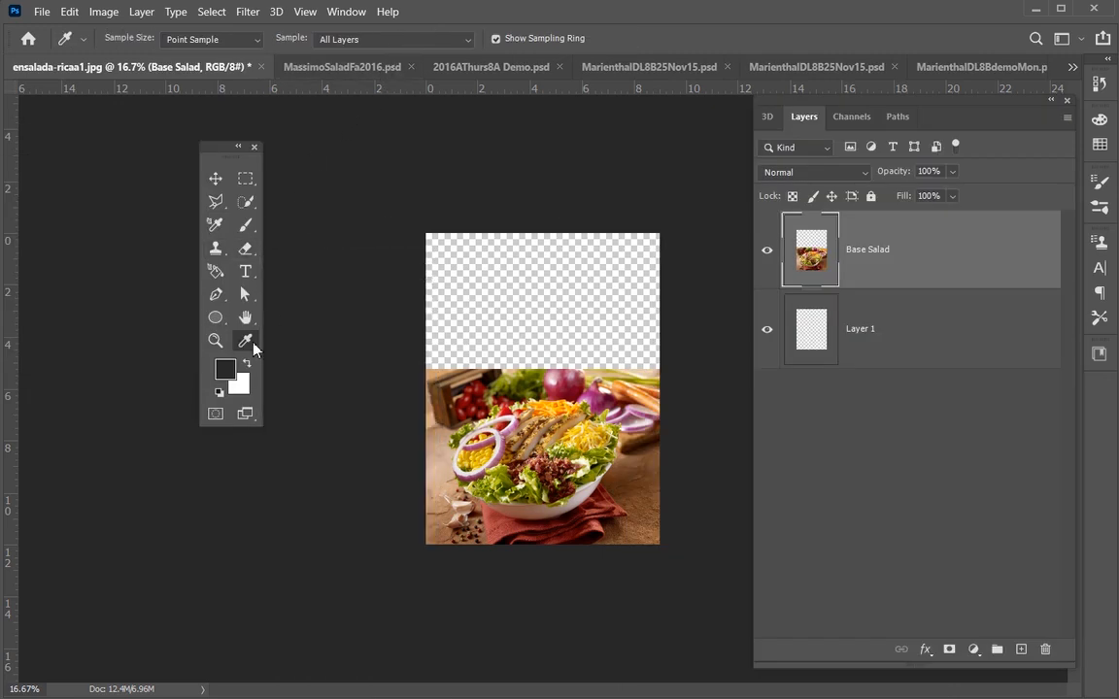
pyautogui.click(598, 390)
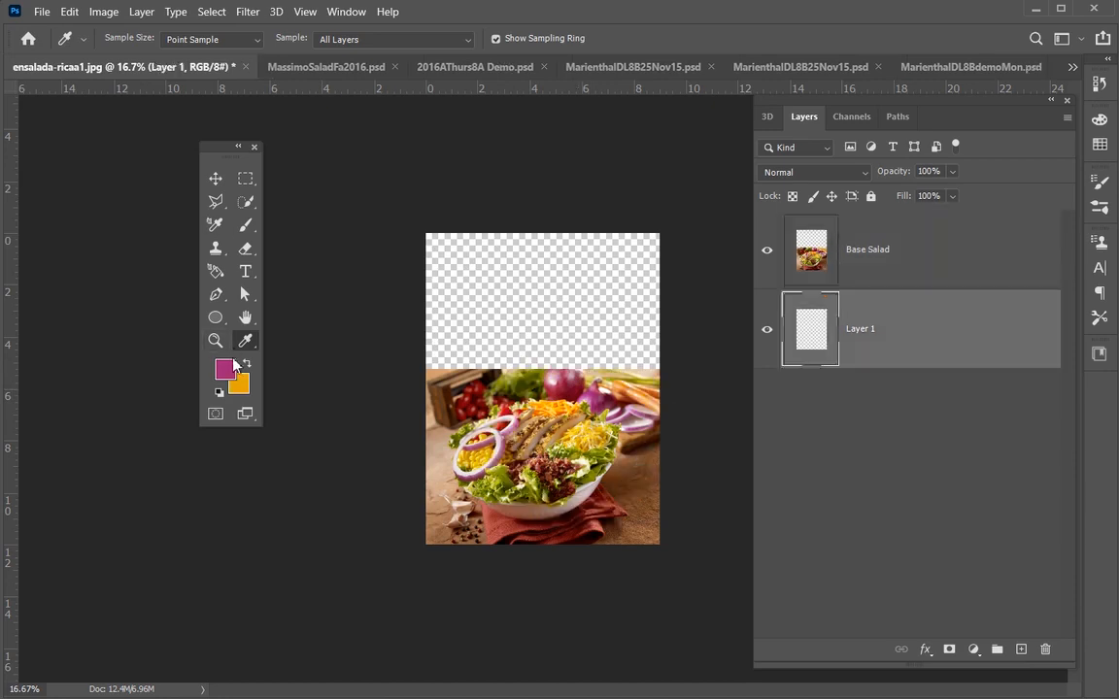
pyautogui.click(254, 355)
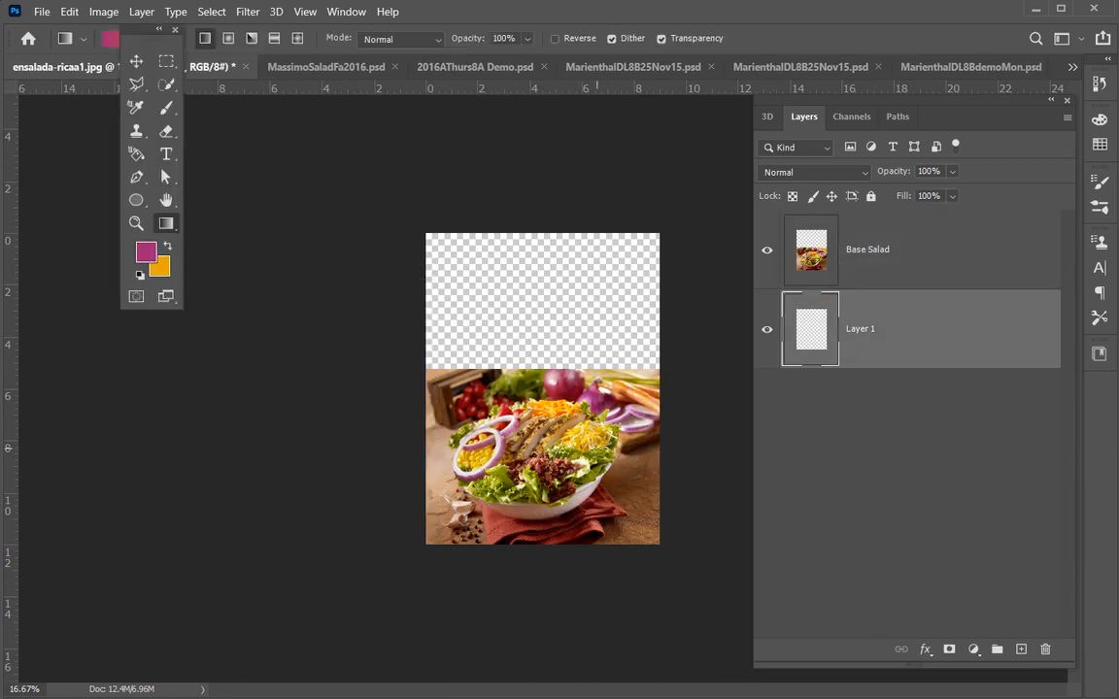
pyautogui.moveTo(556, 433); pyautogui.dragTo(398, 179)
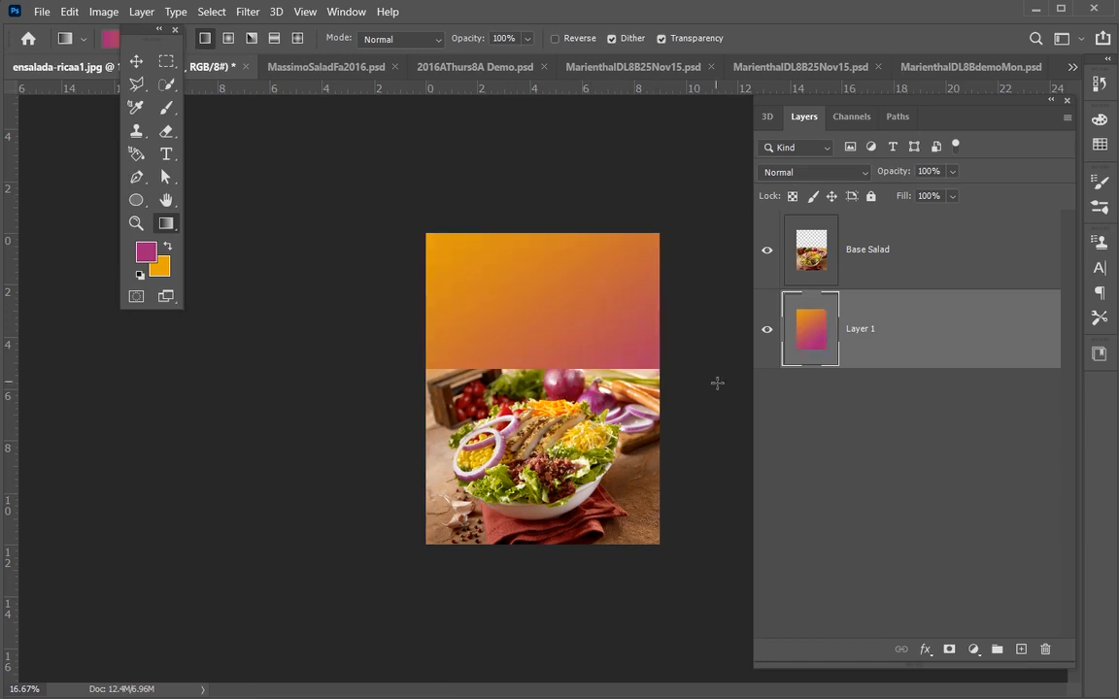
# - Redraw the linear gradient on Layer 1 straight down the canvas, from near the upper edge into the salad area
pyautogui.moveTo(525, 265); pyautogui.dragTo(525, 460)
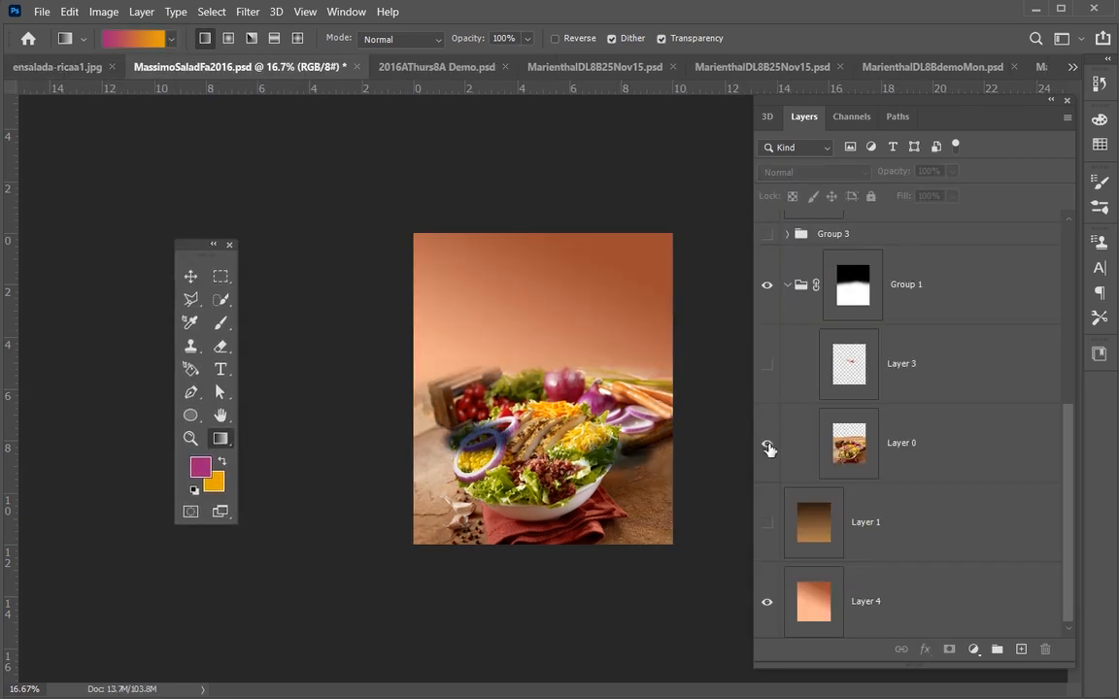
# - In MassimoSaladFa2016.psd, toggle the visibility of Layer 1 and Layer 4 to compare the brown and orange gradient backgrounds
pyautogui.click(767, 522)
pyautogui.click(769, 604)
pyautogui.click(768, 525)
pyautogui.click(768, 601)
pyautogui.click(767, 529)
pyautogui.click(832, 457)
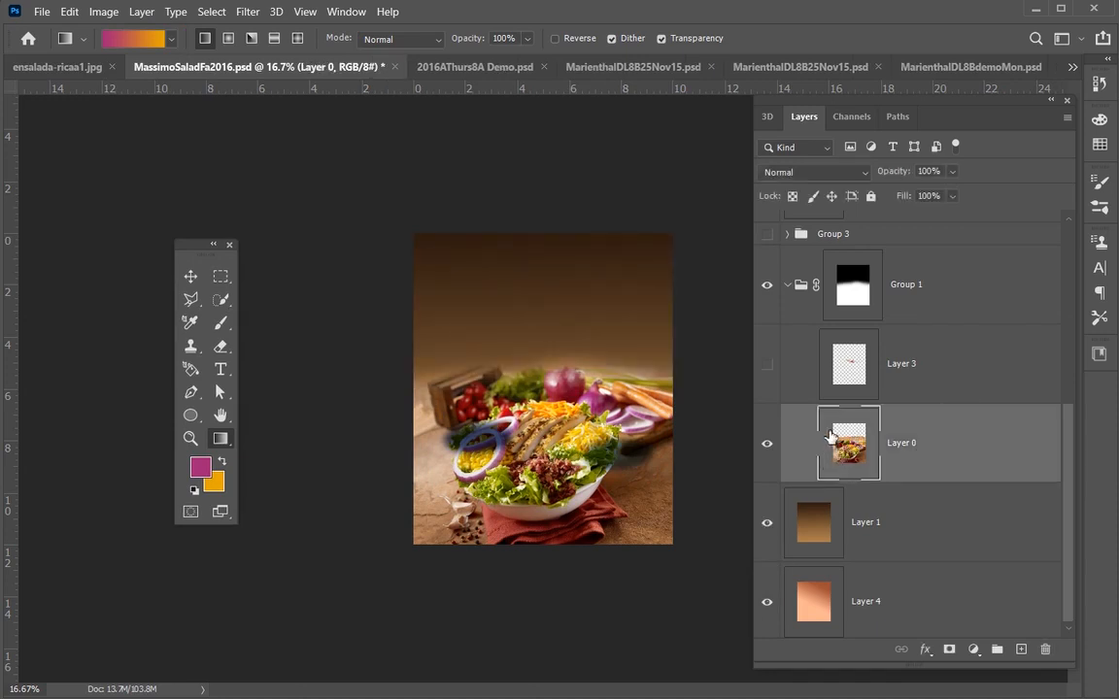
# - Examine the soft blend between the salad photo and the background up close, and switch Group 1's mask off and on
pyautogui.press('z')
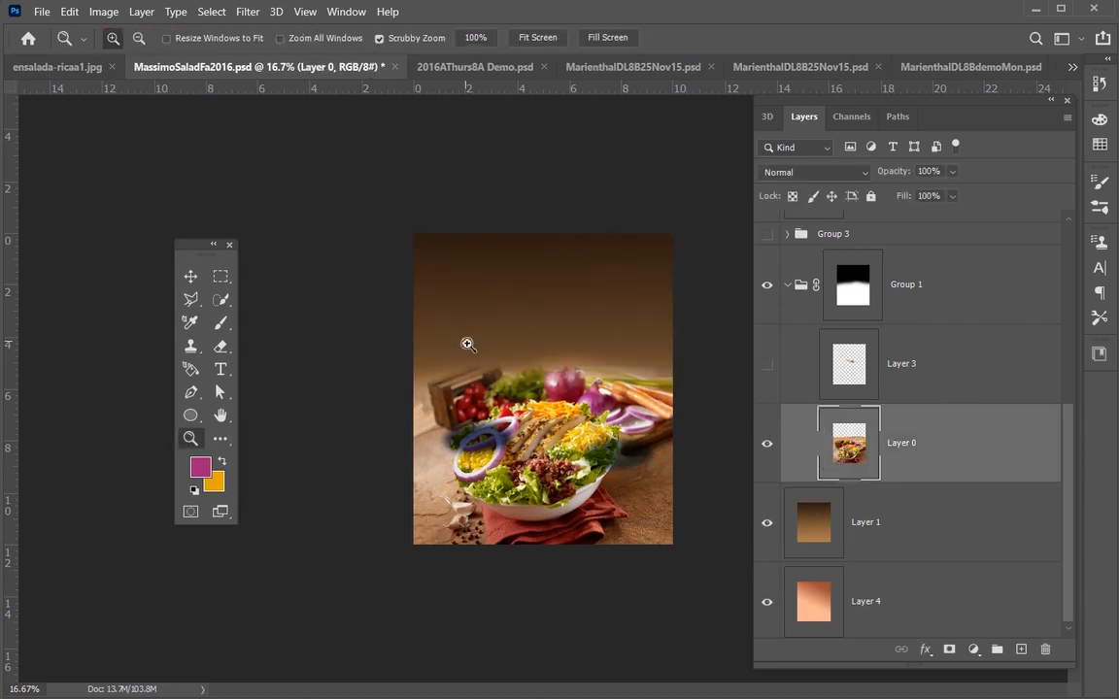
pyautogui.moveTo(468, 344); pyautogui.dragTo(532, 397)
pyautogui.press('space')
pyautogui.moveTo(549, 340); pyautogui.dragTo(432, 212)
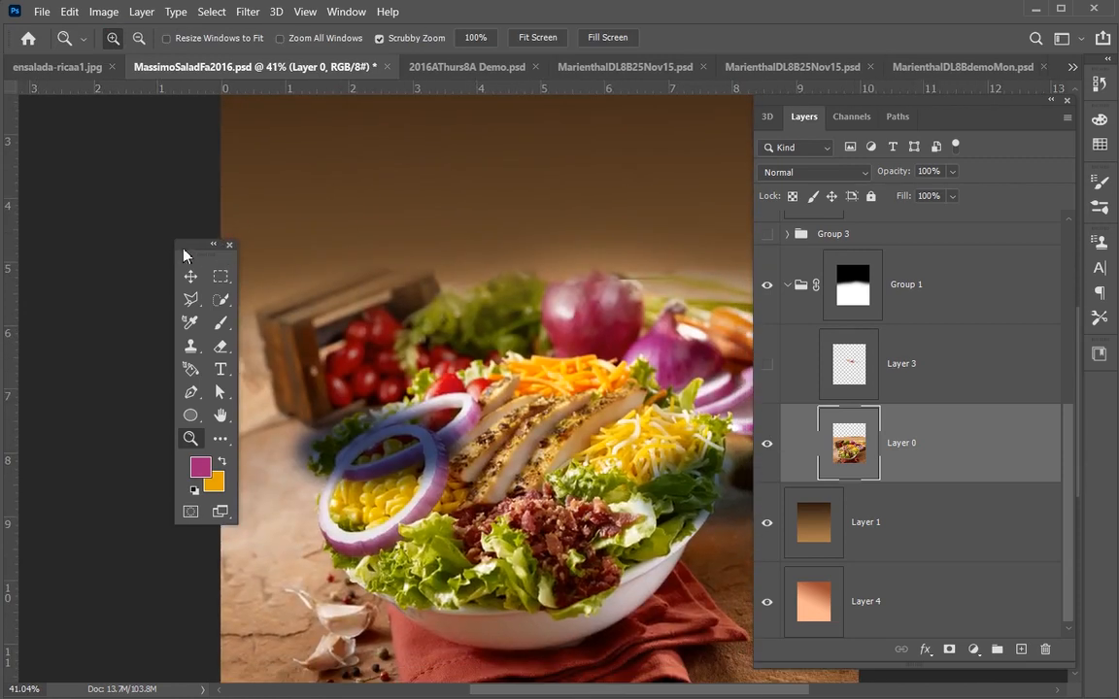
pyautogui.moveTo(183, 249); pyautogui.dragTo(8, 215)
pyautogui.press('space')
pyautogui.moveTo(476, 313); pyautogui.dragTo(390, 290)
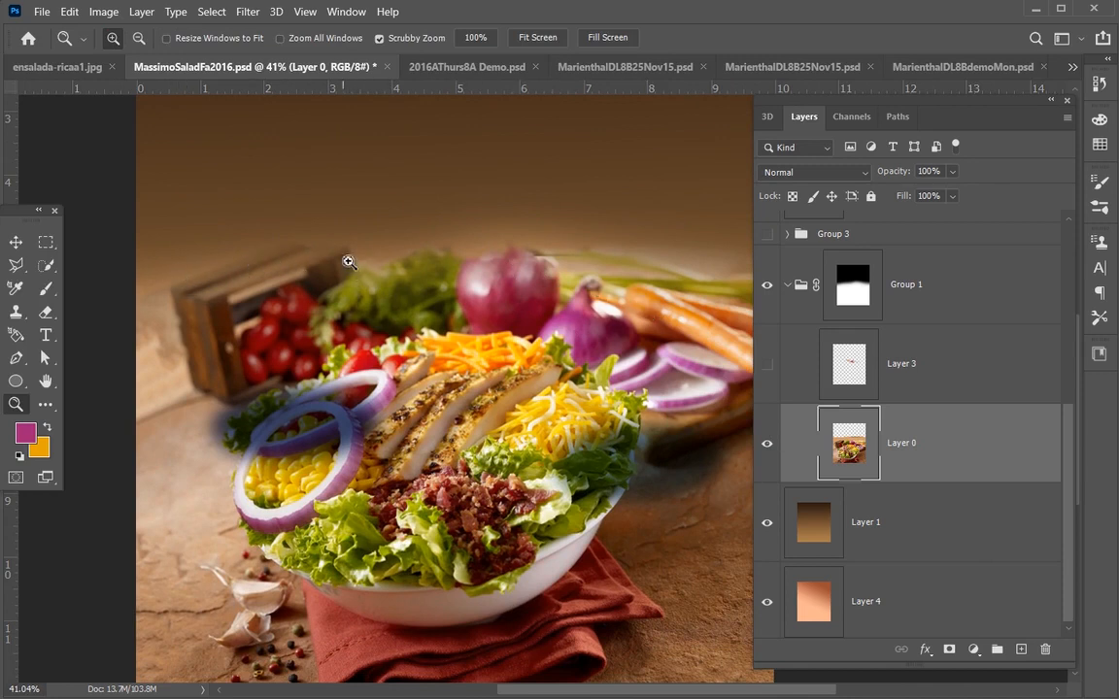
pyautogui.hotkey('ctrl', '-')
pyautogui.hotkey('ctrl', '-')
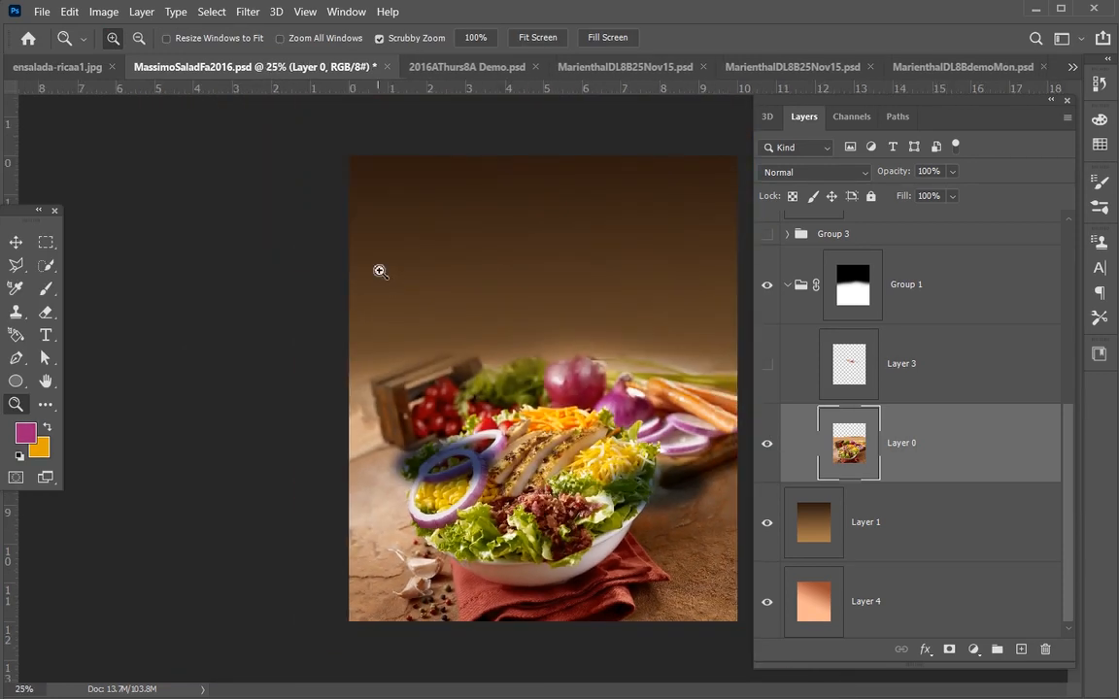
pyautogui.keyDown('shift'); pyautogui.click(842, 284); pyautogui.keyUp('shift')
pyautogui.keyDown('shift'); pyautogui.click(841, 284); pyautogui.keyUp('shift')
# - Hide the brown Layer 1 gradient so the orange background is used, and show the masked Layer 0 copy
pyautogui.click(767, 522)
pyautogui.click(767, 603)
pyautogui.scroll(5, 765, 466)
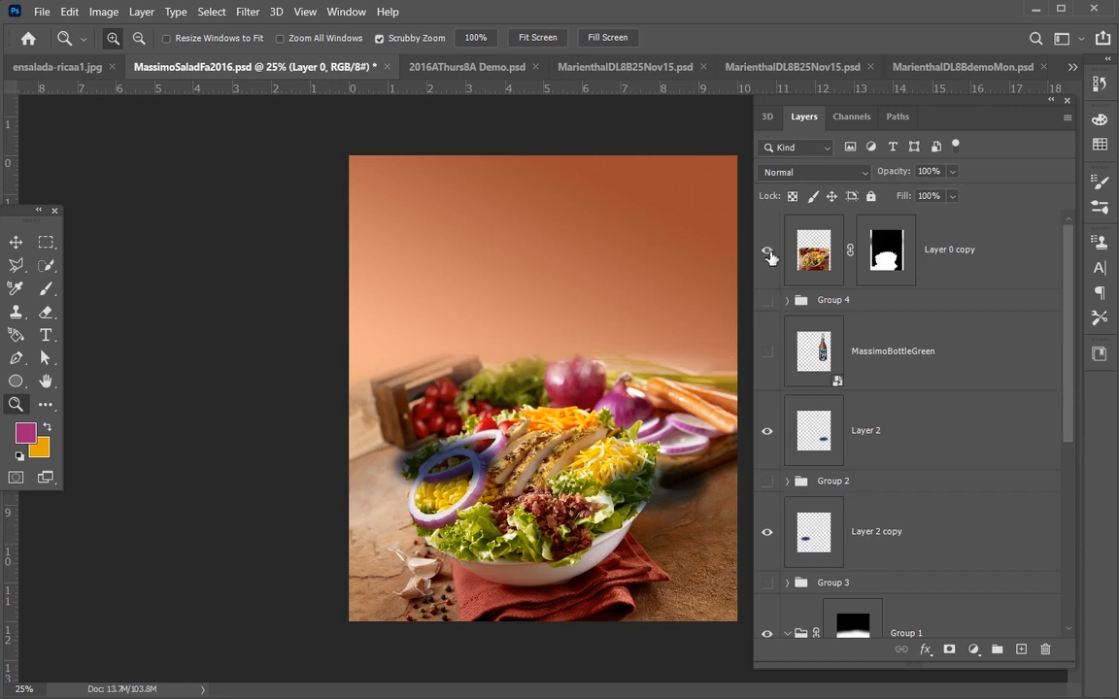
pyautogui.click(766, 250)
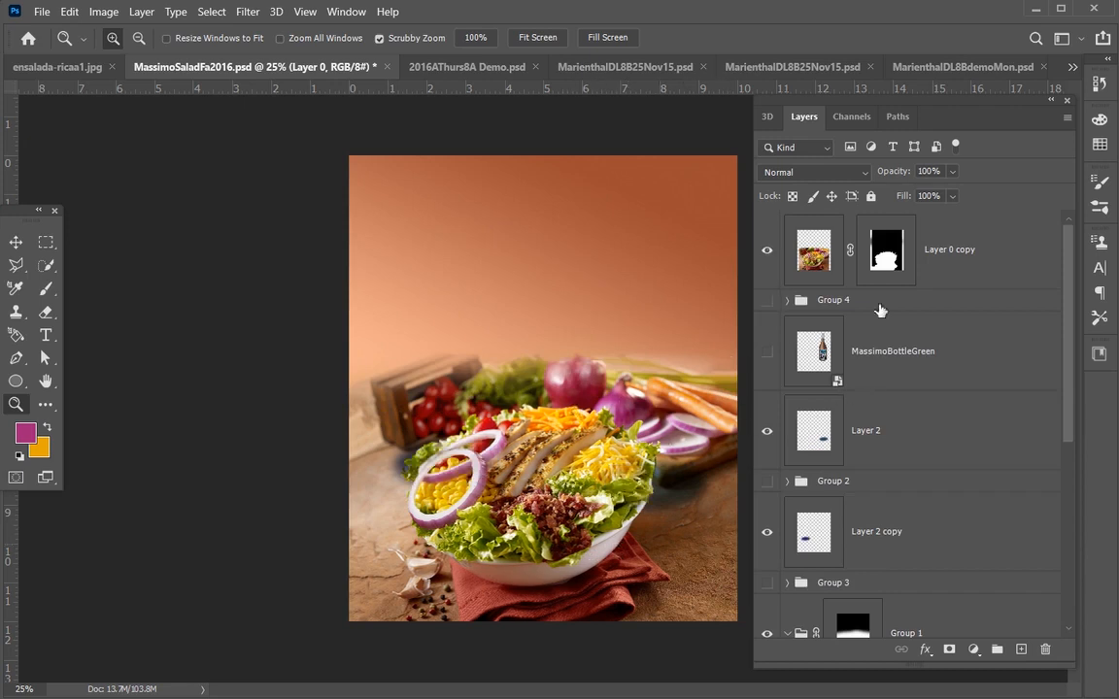
# - Expand Group 4, check the Massimo bottle layers inside it, and collapse the group again
pyautogui.click(806, 301)
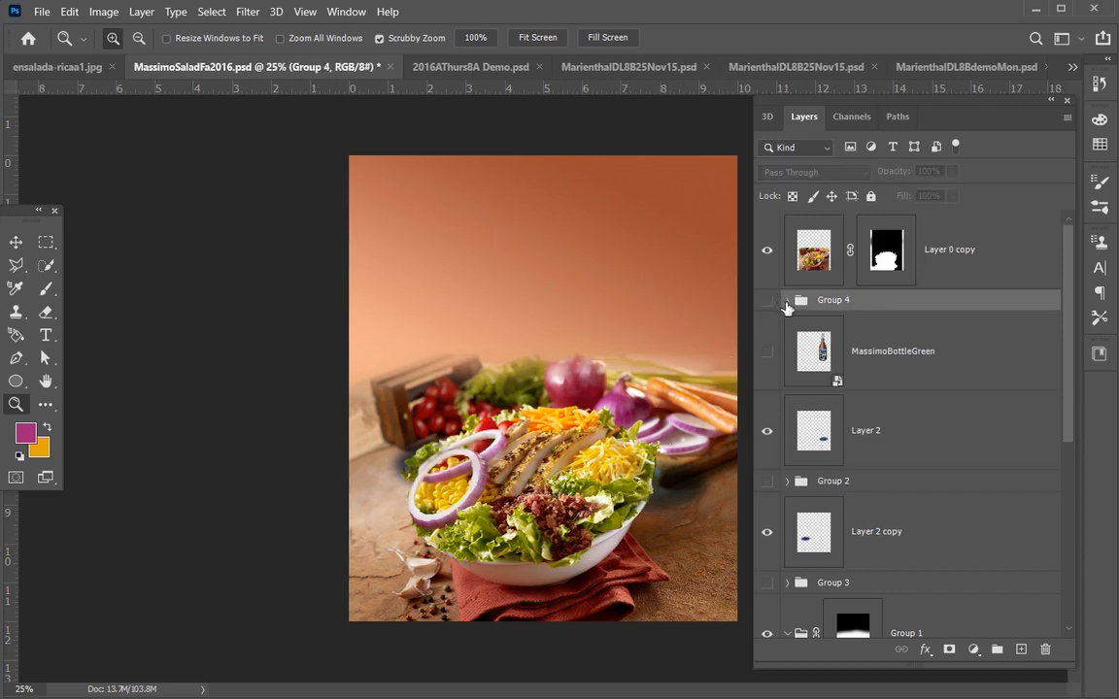
pyautogui.click(785, 303)
pyautogui.click(768, 302)
pyautogui.click(768, 302)
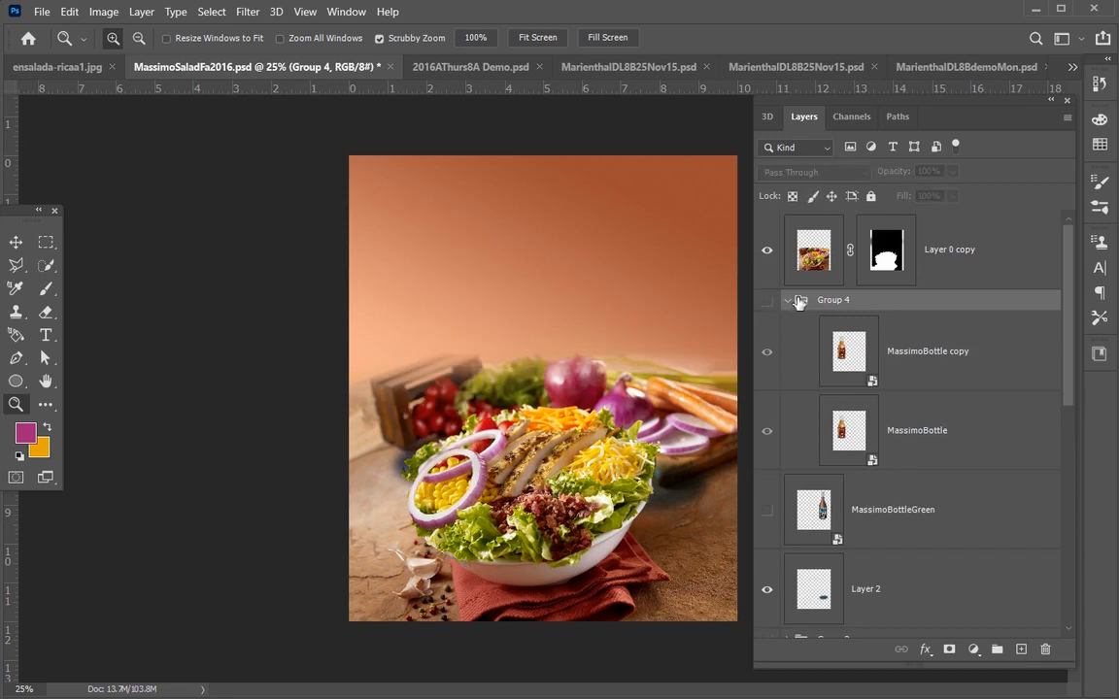
pyautogui.click(787, 301)
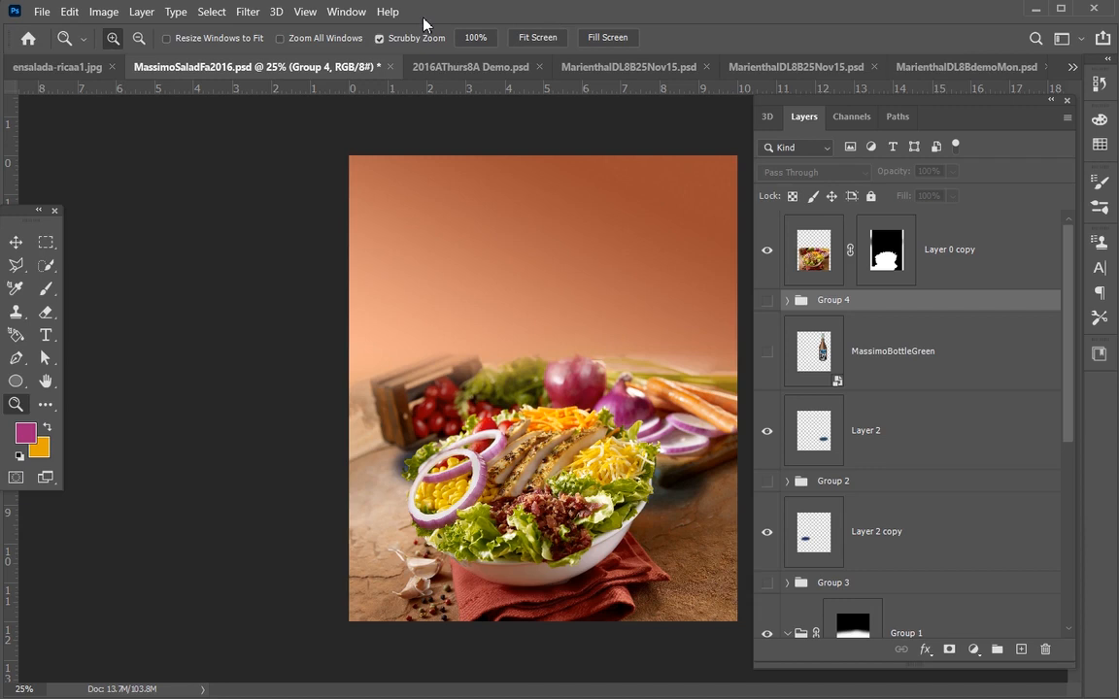
# - Switch to the Desktop folder in File Explorer and place DL8AVideoDemoArboards_Artboard 2.eps into the salad document
pyautogui.hotkey('alt', 'Tab')
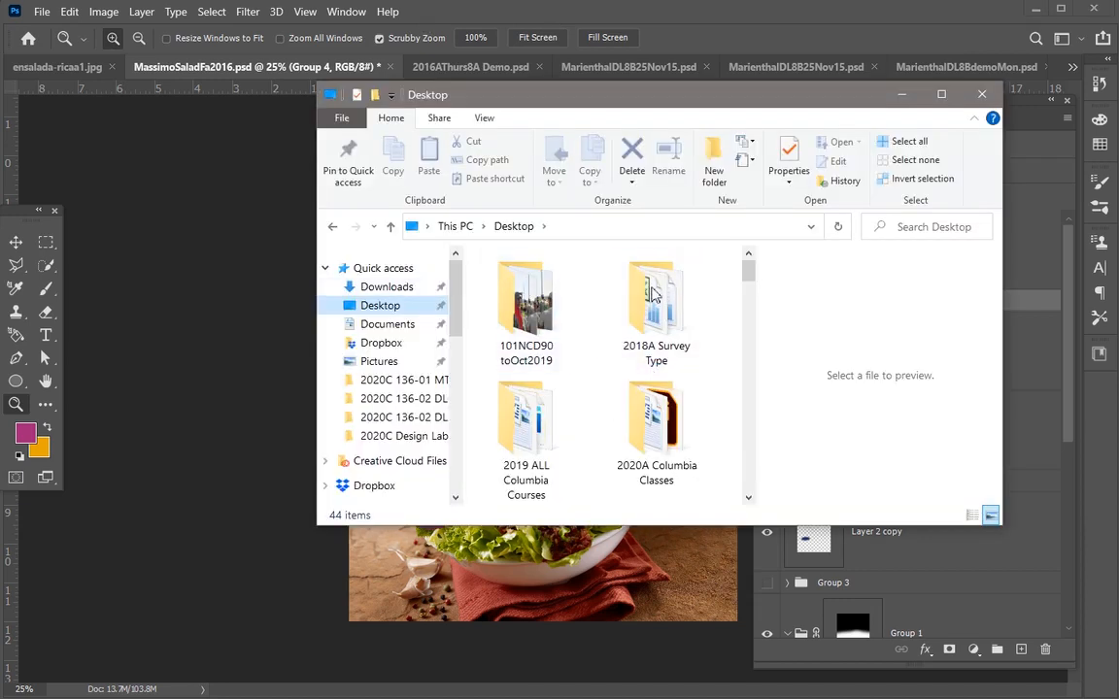
pyautogui.scroll(-5, 627, 360)
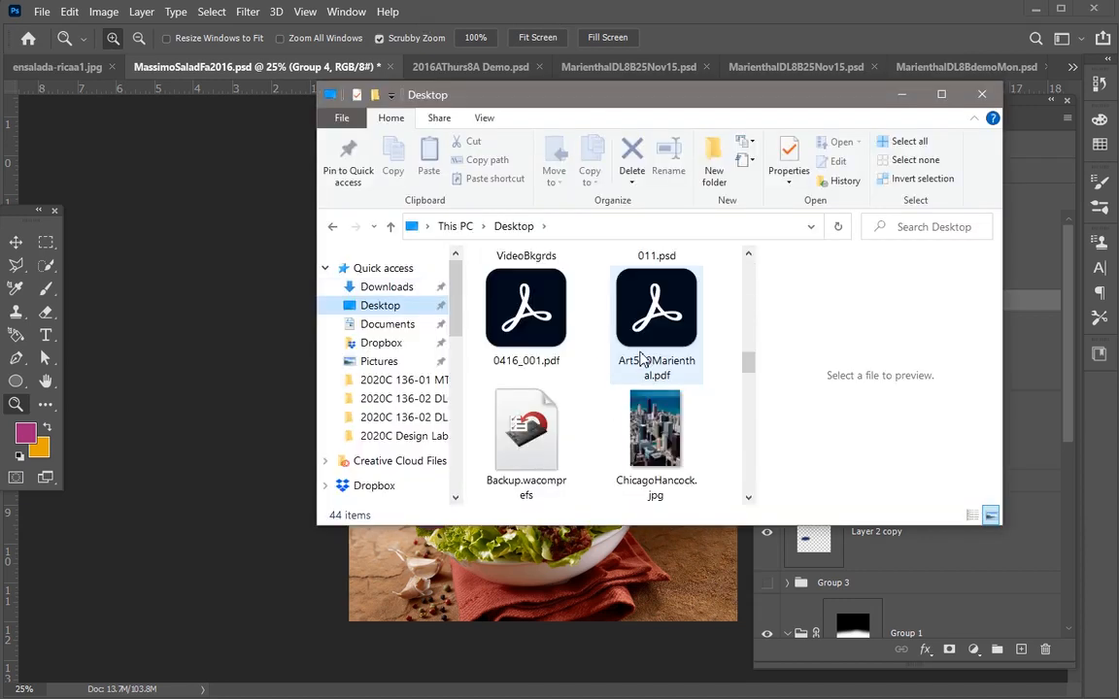
pyautogui.scroll(-3, 641, 360)
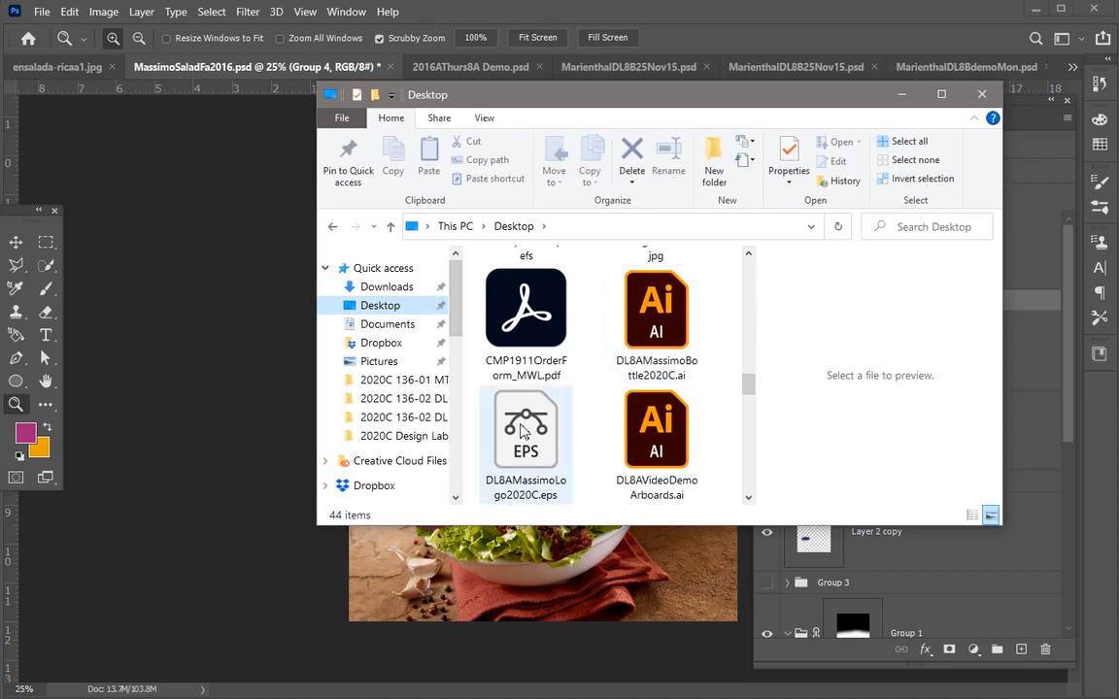
pyautogui.scroll(-2, 471, 393)
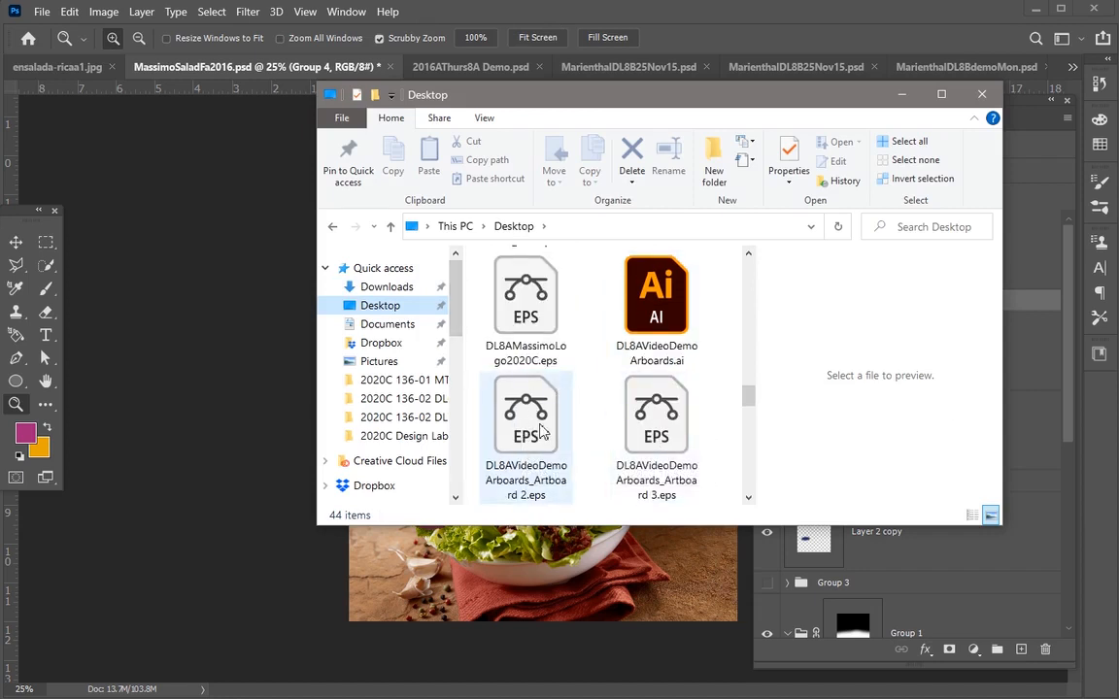
pyautogui.moveTo(533, 435); pyautogui.dragTo(250, 305)
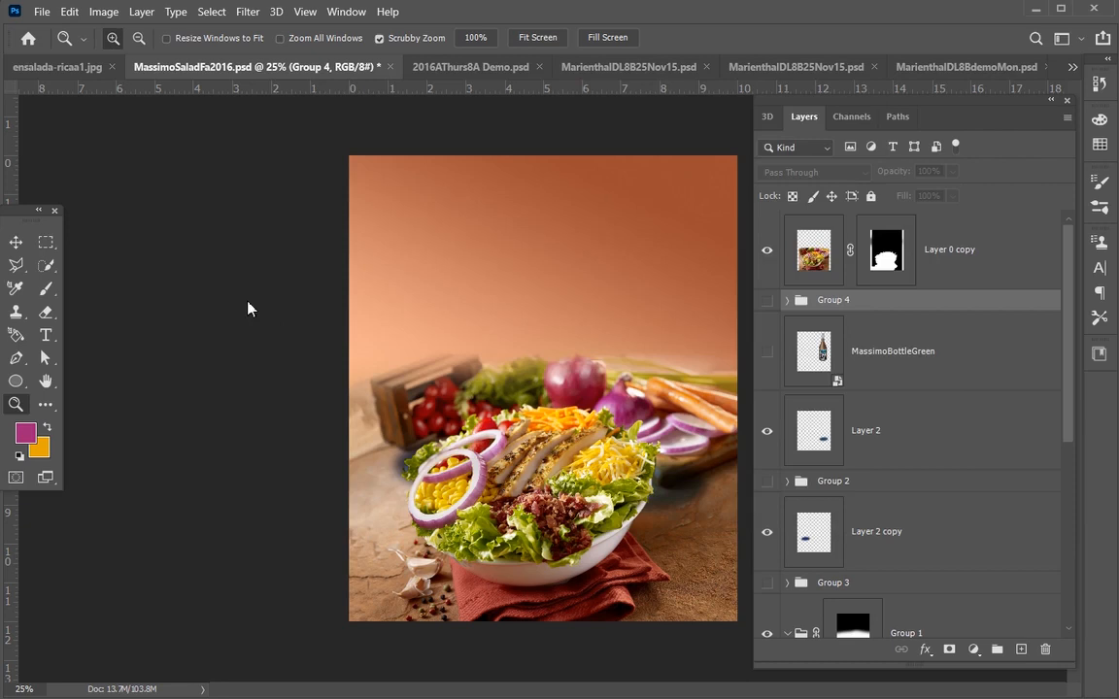
# - Scale the placed EPS bottle to about 84% and position it behind the onion rings on the salad's left side
pyautogui.moveTo(547, 317); pyautogui.dragTo(446, 298)
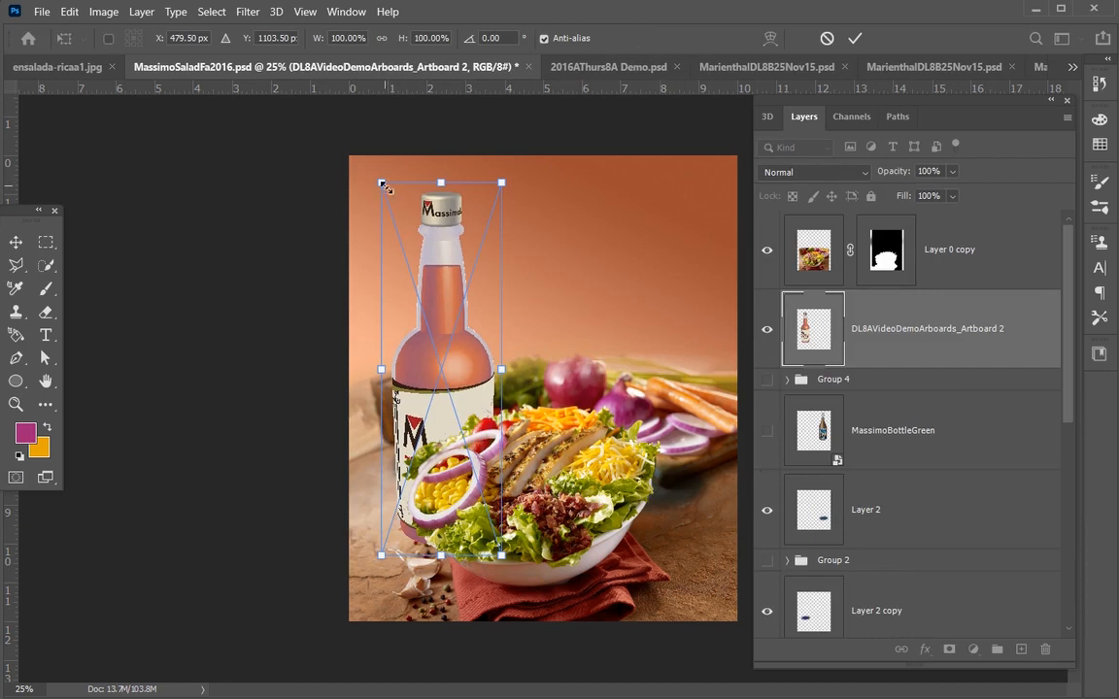
pyautogui.moveTo(382, 184); pyautogui.dragTo(371, 248)
pyautogui.moveTo(443, 391); pyautogui.dragTo(412, 331)
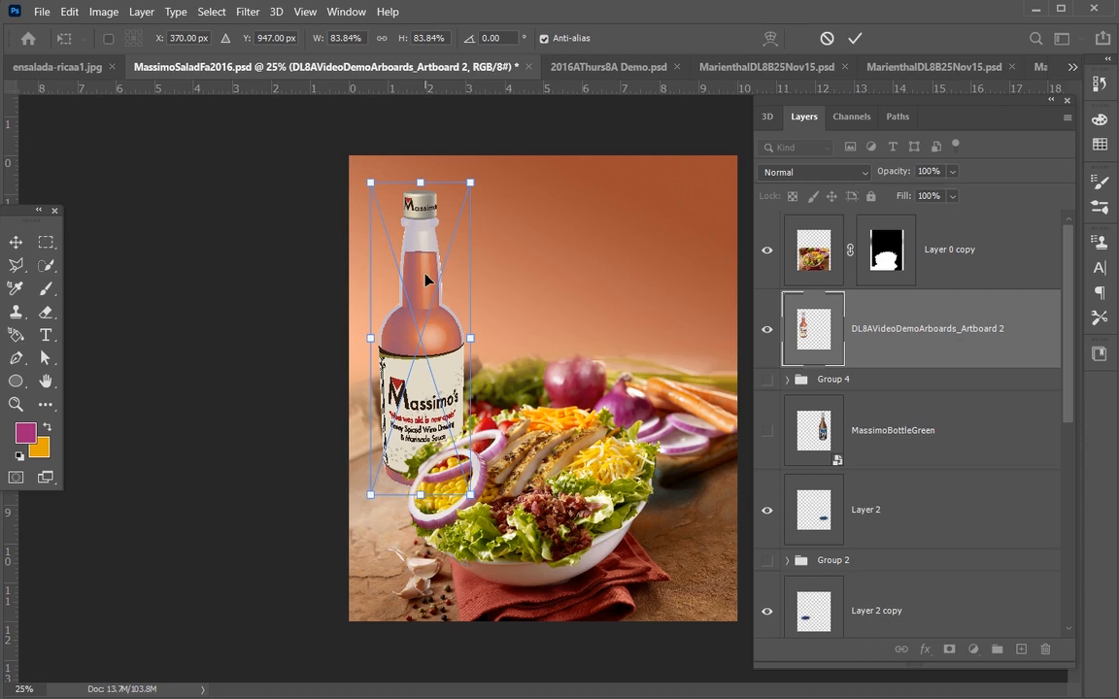
pyautogui.moveTo(424, 236); pyautogui.dragTo(460, 285)
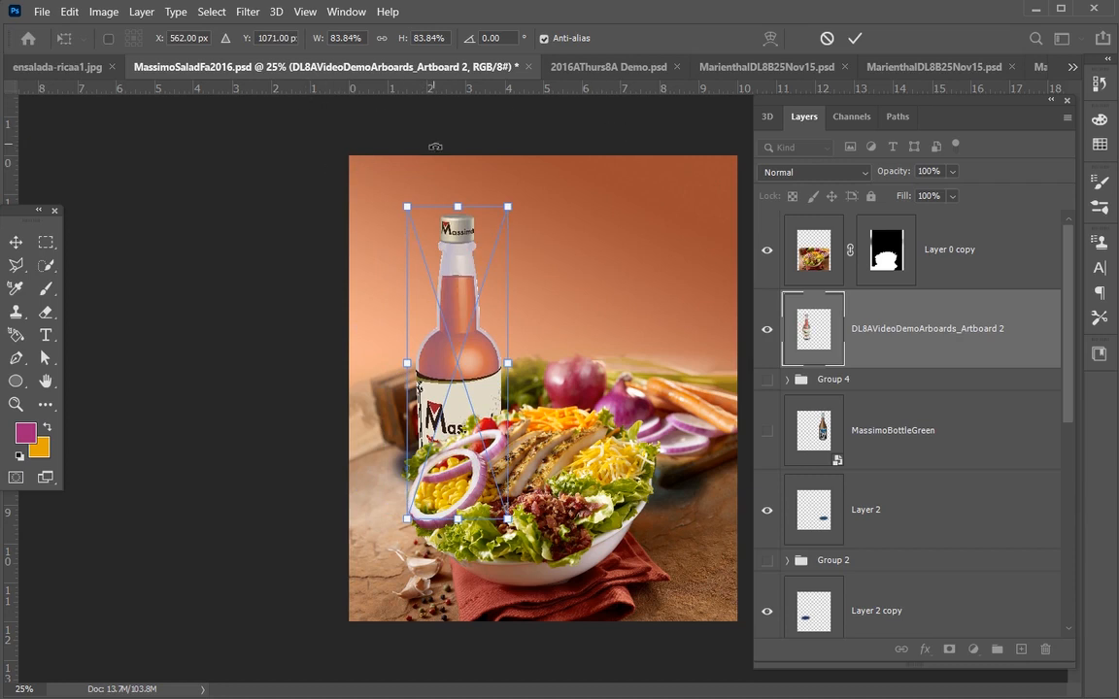
pyautogui.press('Return')
pyautogui.press('z')
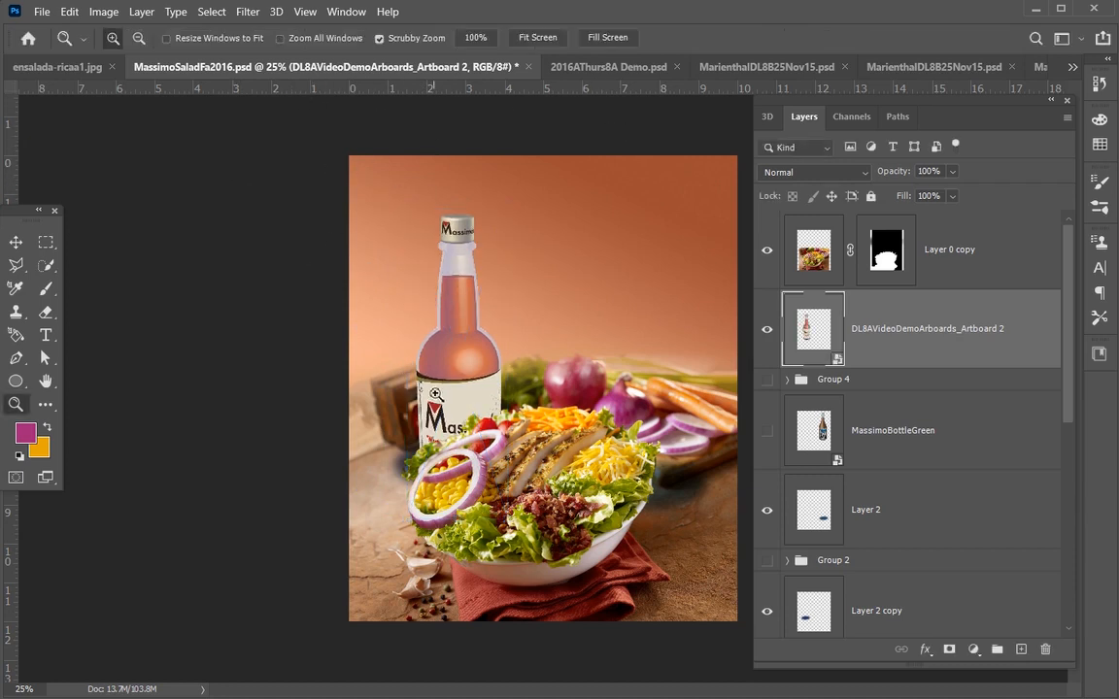
pyautogui.click(15, 242)
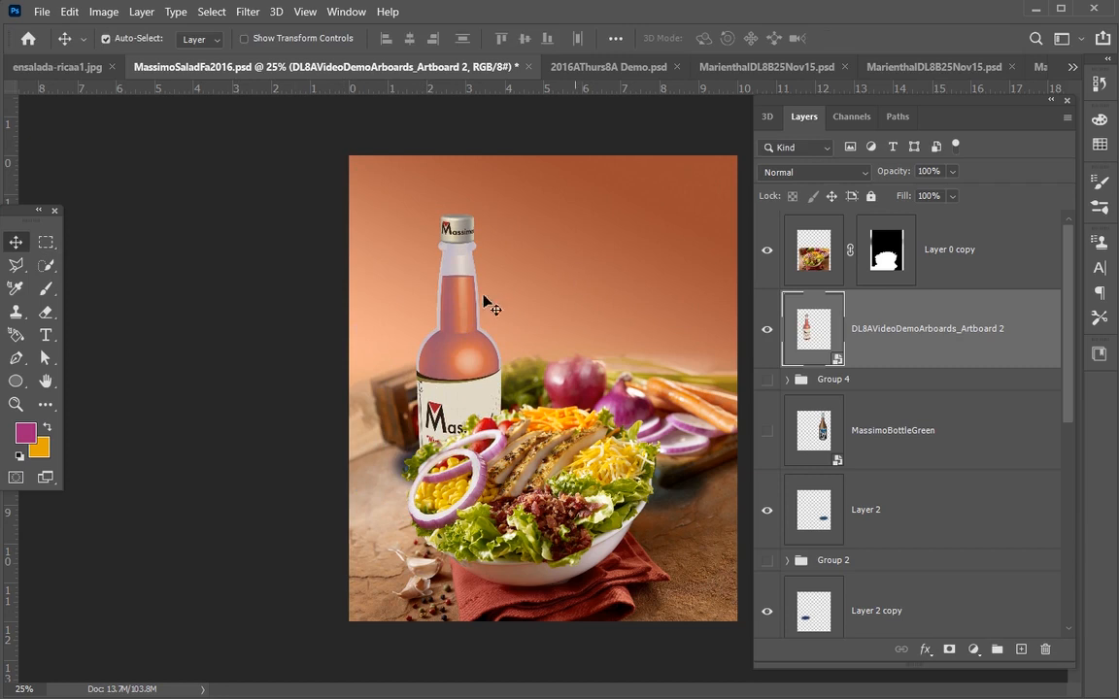
pyautogui.moveTo(454, 306); pyautogui.dragTo(434, 285)
# - Place DL8AMassimoBottle2020C.ai from the Desktop folder into the salad document as a smart object, cropped to its bounding box
pyautogui.click(777, 691)
pyautogui.click(653, 445)
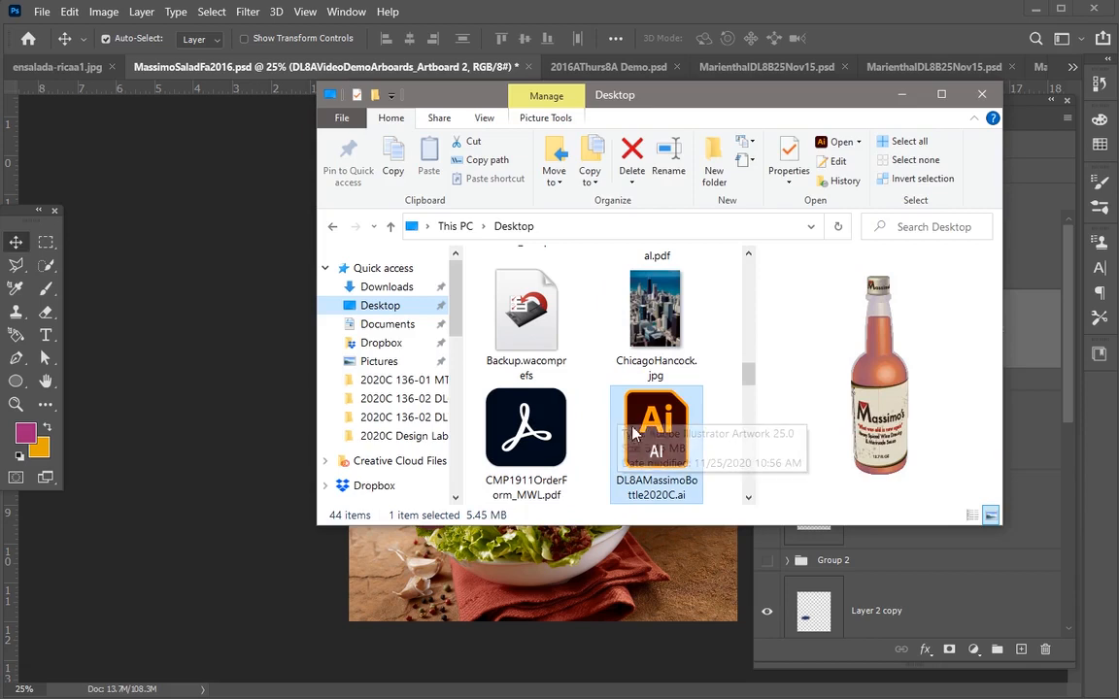
pyautogui.moveTo(660, 450); pyautogui.dragTo(224, 312)
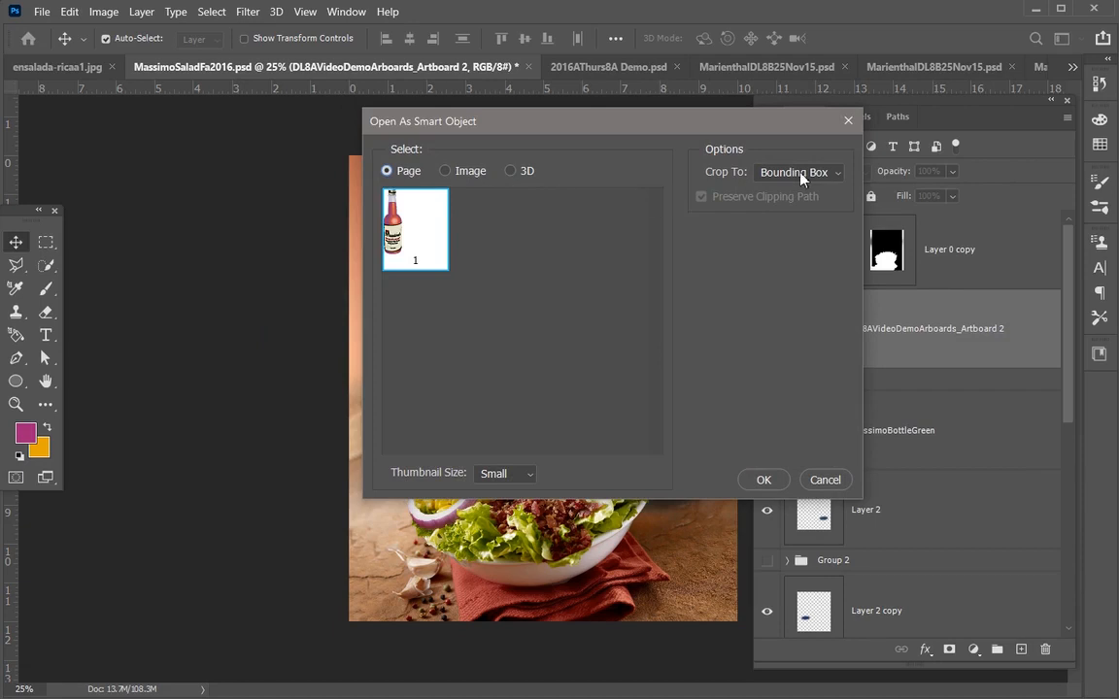
pyautogui.click(762, 478)
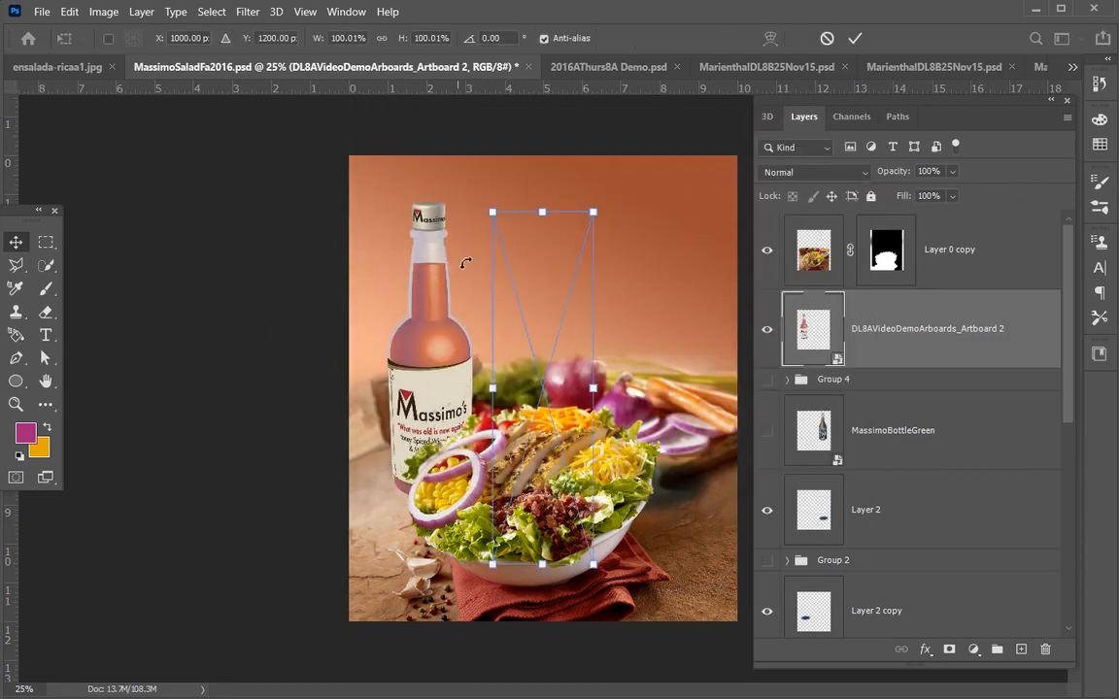
# - Scale the placed Illustrator bottle to about 81% and position it directly over the EPS bottle
pyautogui.moveTo(493, 212); pyautogui.dragTo(556, 306)
pyautogui.moveTo(555, 366); pyautogui.dragTo(464, 176)
pyautogui.moveTo(531, 363); pyautogui.dragTo(463, 389)
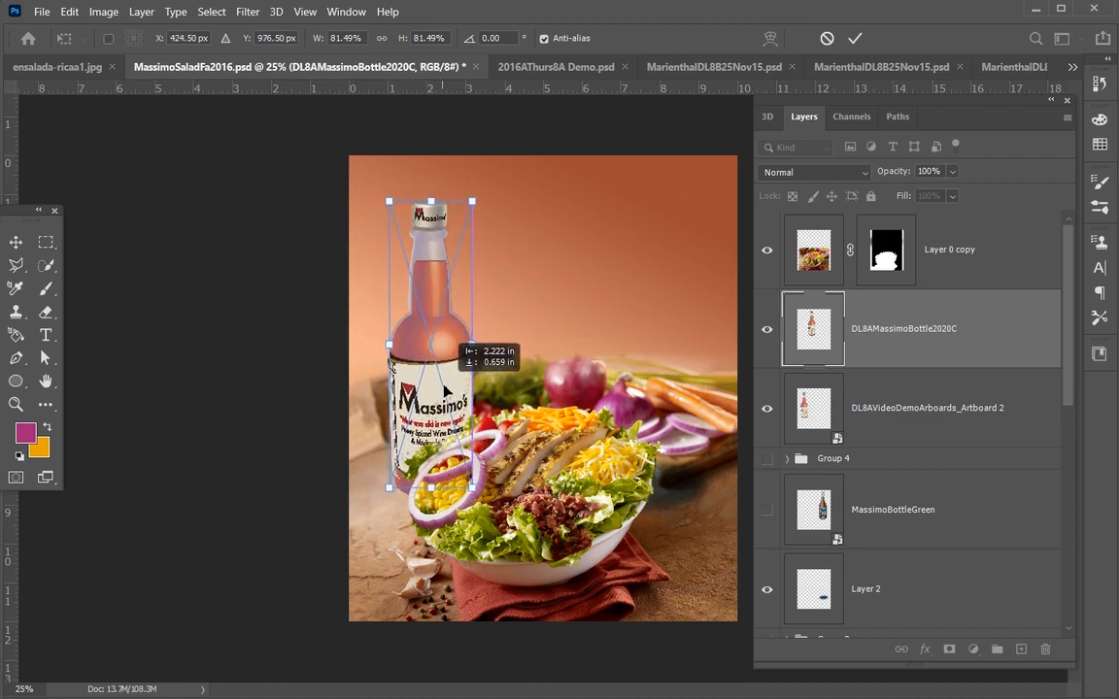
pyautogui.press('Return')
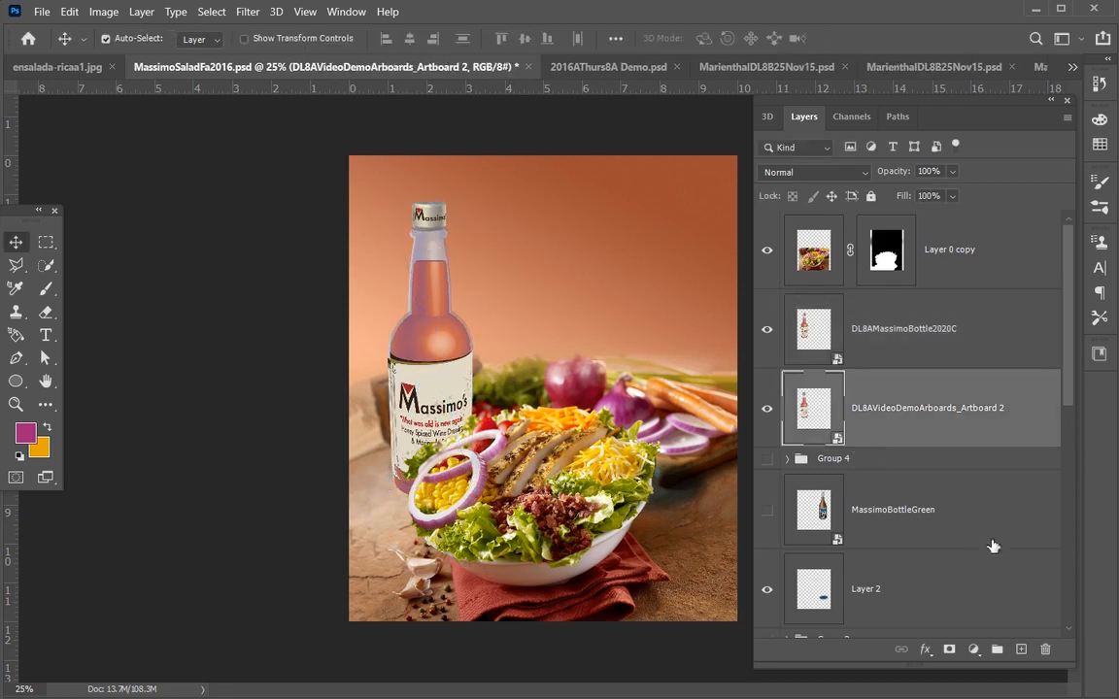
# - Delete the DL8AVideoDemoArboards_Artboard 2 layer
pyautogui.click(1044, 655)
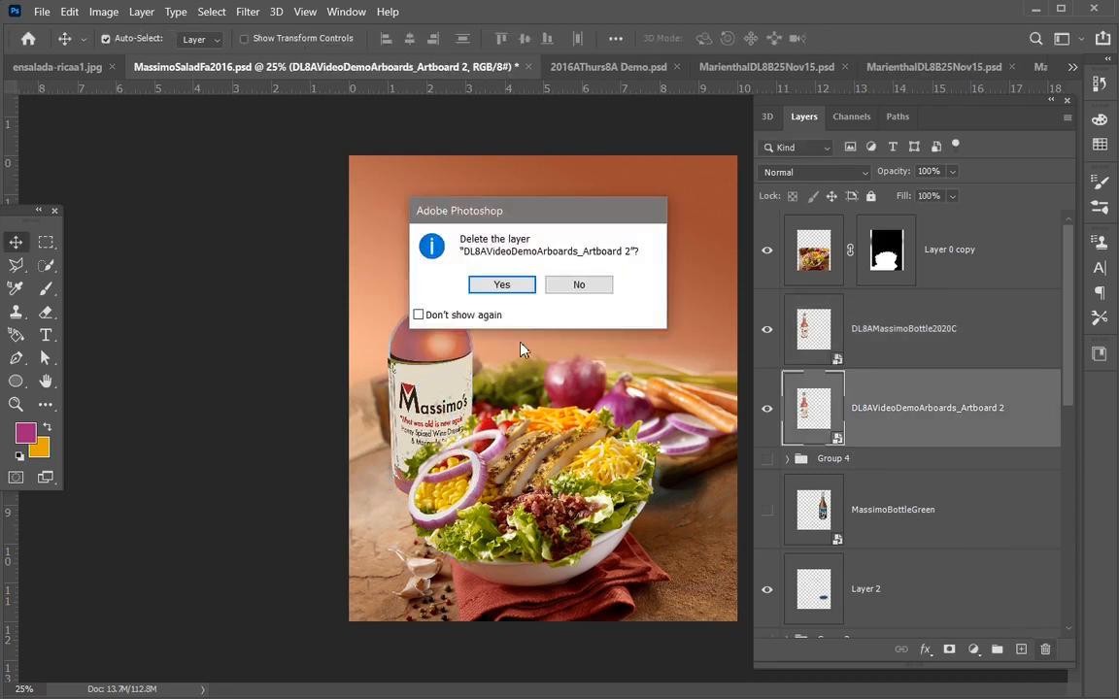
pyautogui.click(503, 289)
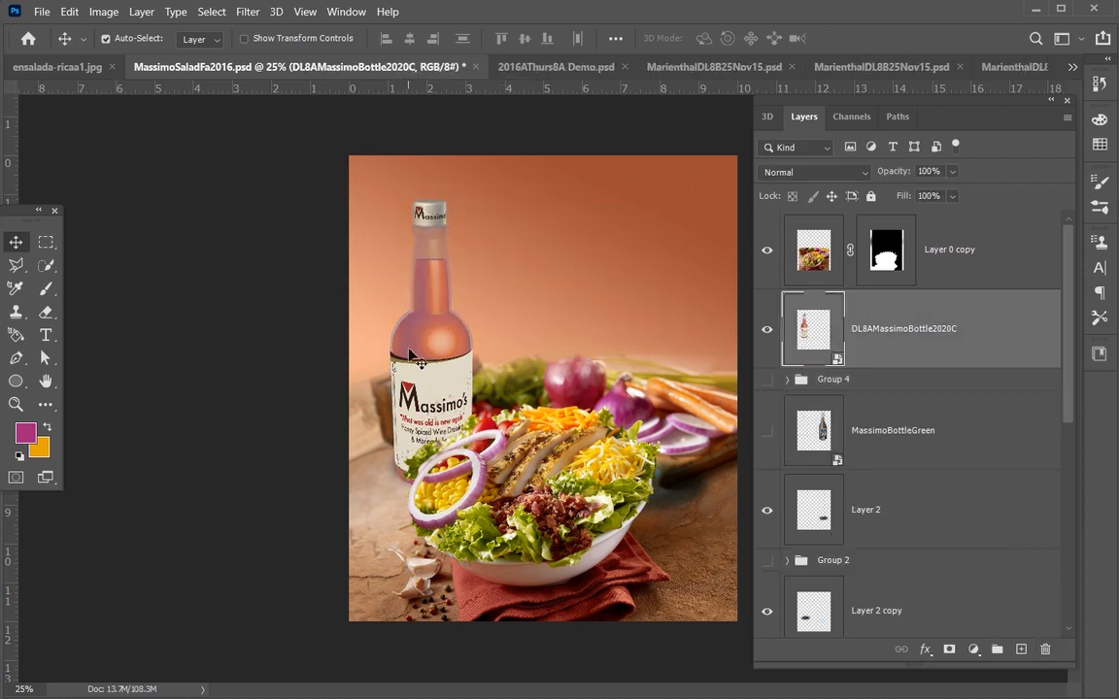
# - Fine-tune the position of the DL8AMassimoBottle2020C bottle behind the left side of the salad
pyautogui.moveTo(427, 367)
pyautogui.mouseDown()
pyautogui.moveTo(671, 340)
pyautogui.moveTo(398, 355)
pyautogui.moveTo(423, 382)
pyautogui.mouseUp()
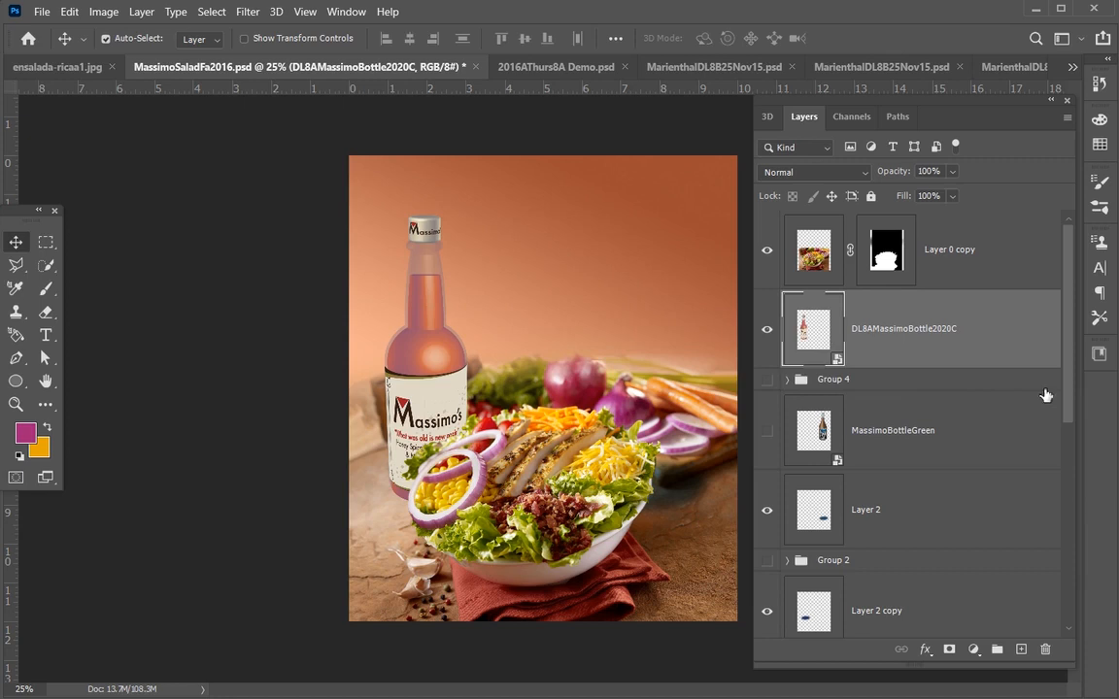
pyautogui.moveTo(1067, 393)
pyautogui.mouseDown()
pyautogui.moveTo(1078, 577)
pyautogui.moveTo(1068, 391)
pyautogui.mouseUp()
pyautogui.moveTo(422, 284); pyautogui.dragTo(425, 278)
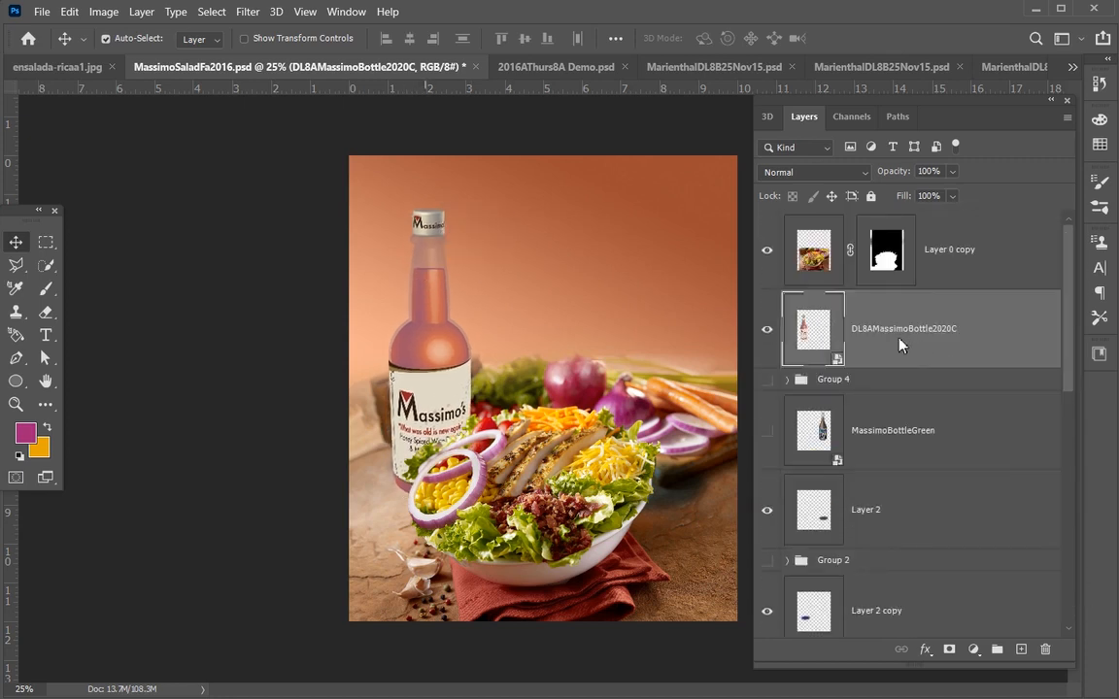
# - Duplicate the DL8AMassimoBottle2020C layer within the same document under the name DL8AMassimoBottle2020C copy
pyautogui.click(1067, 119)
pyautogui.click(1099, 179)
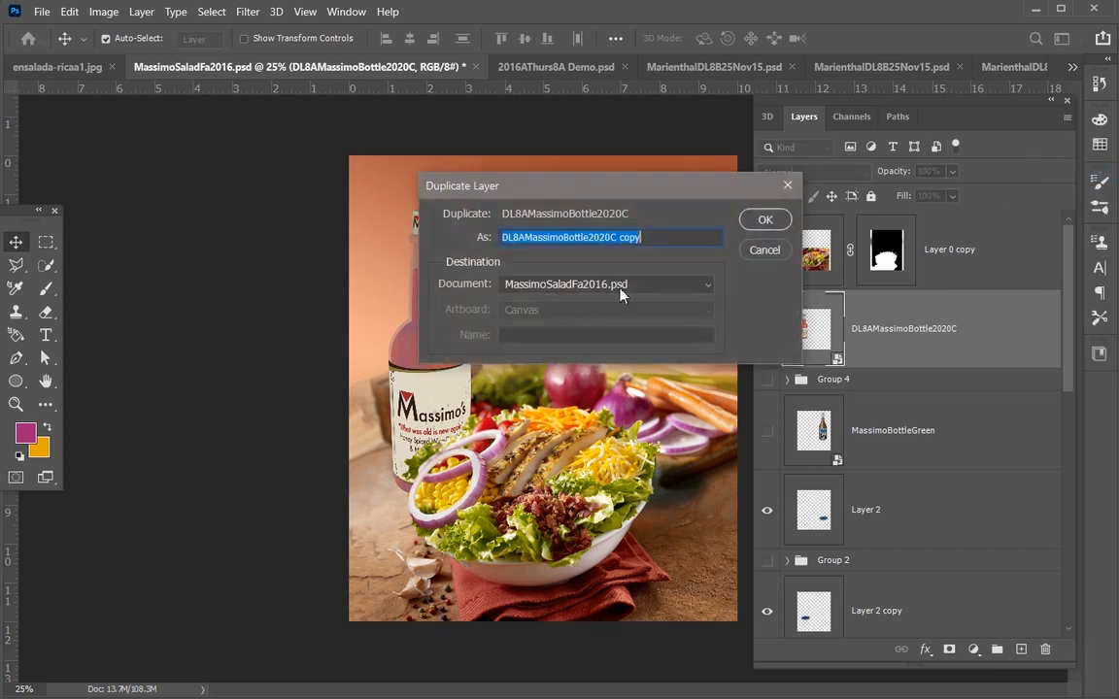
pyautogui.press('Return')
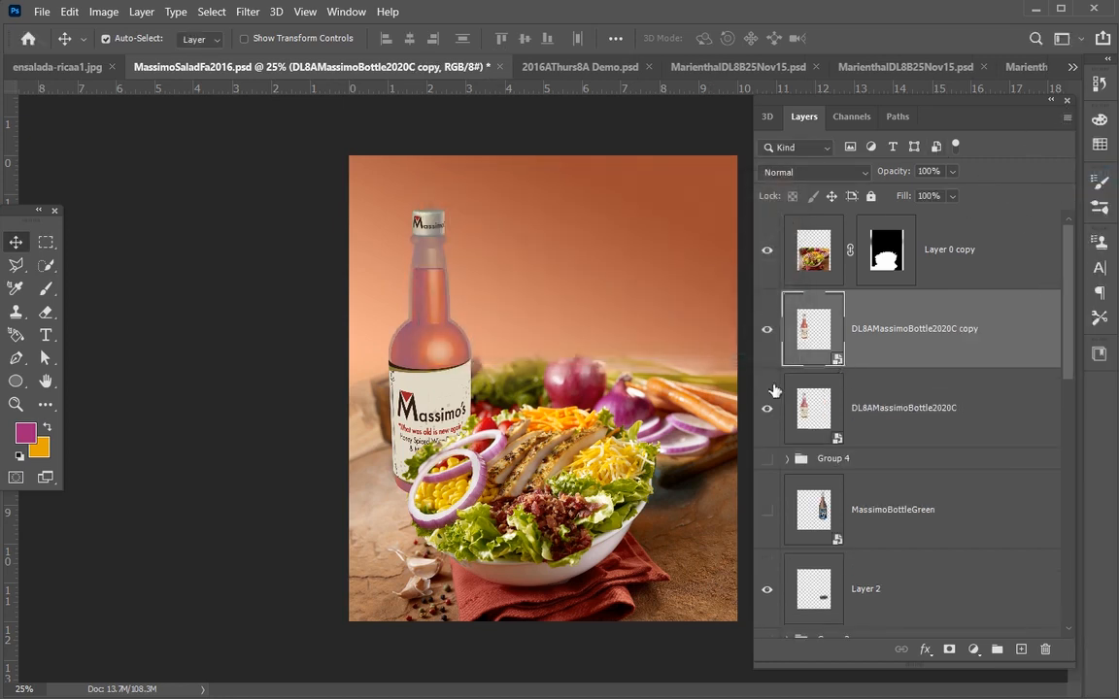
# - Link the DL8AMassimoBottle2020C layer with its DL8AMassimoBottle2020C copy
pyautogui.click(816, 428)
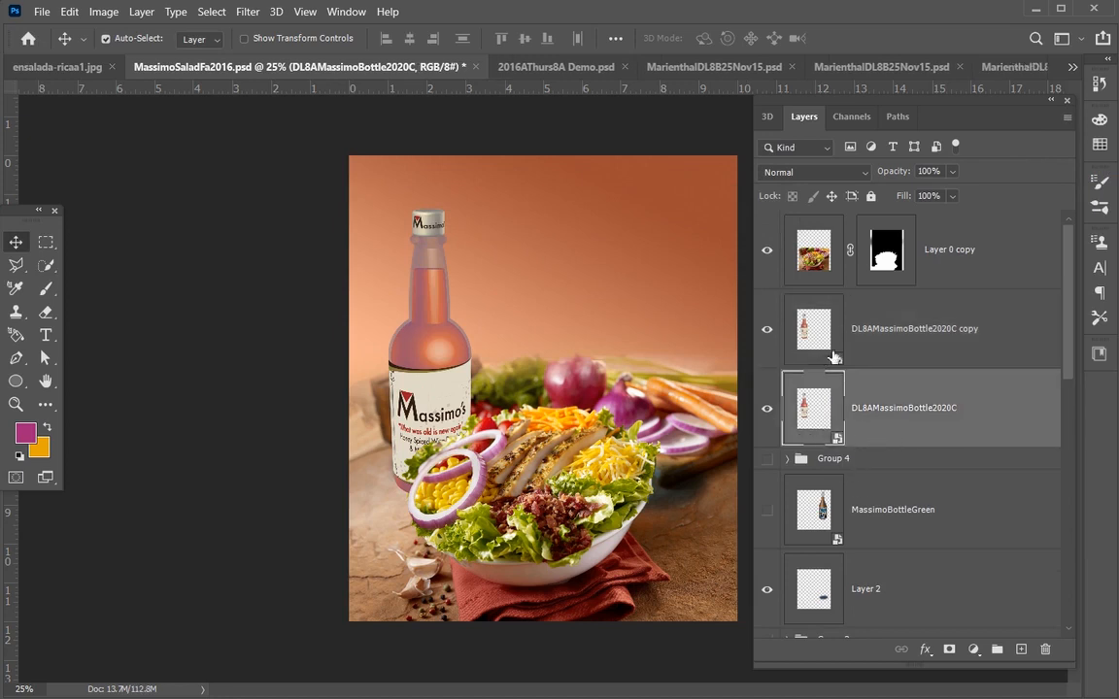
pyautogui.keyDown('shift'); pyautogui.click(894, 342); pyautogui.keyUp('shift')
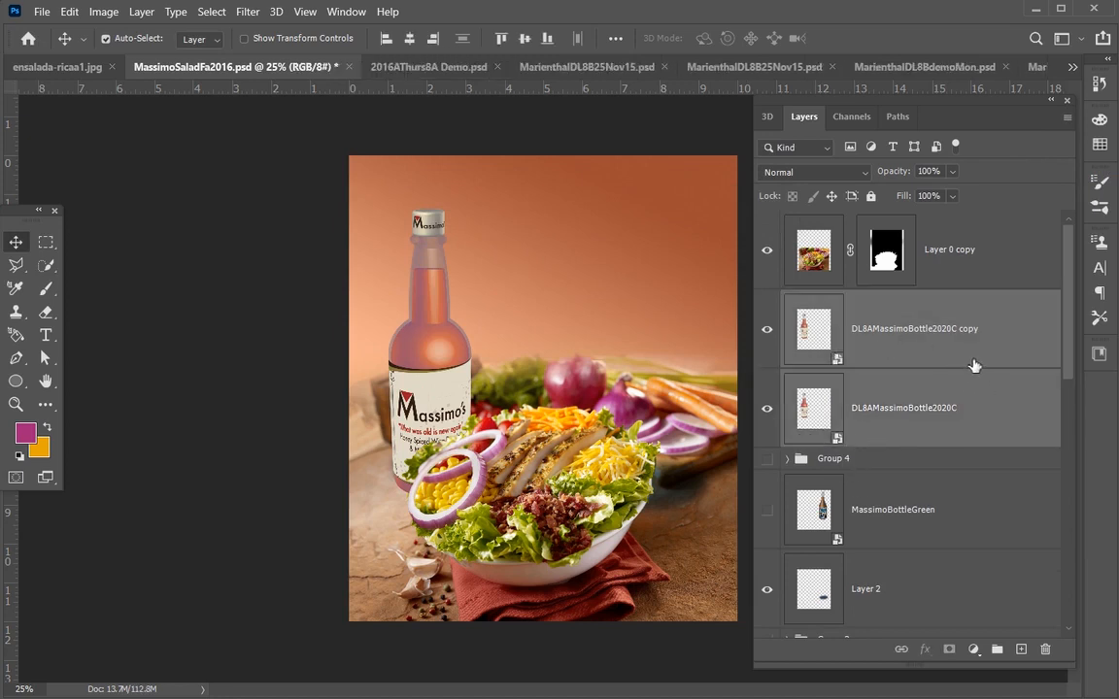
pyautogui.rightClick(988, 346)
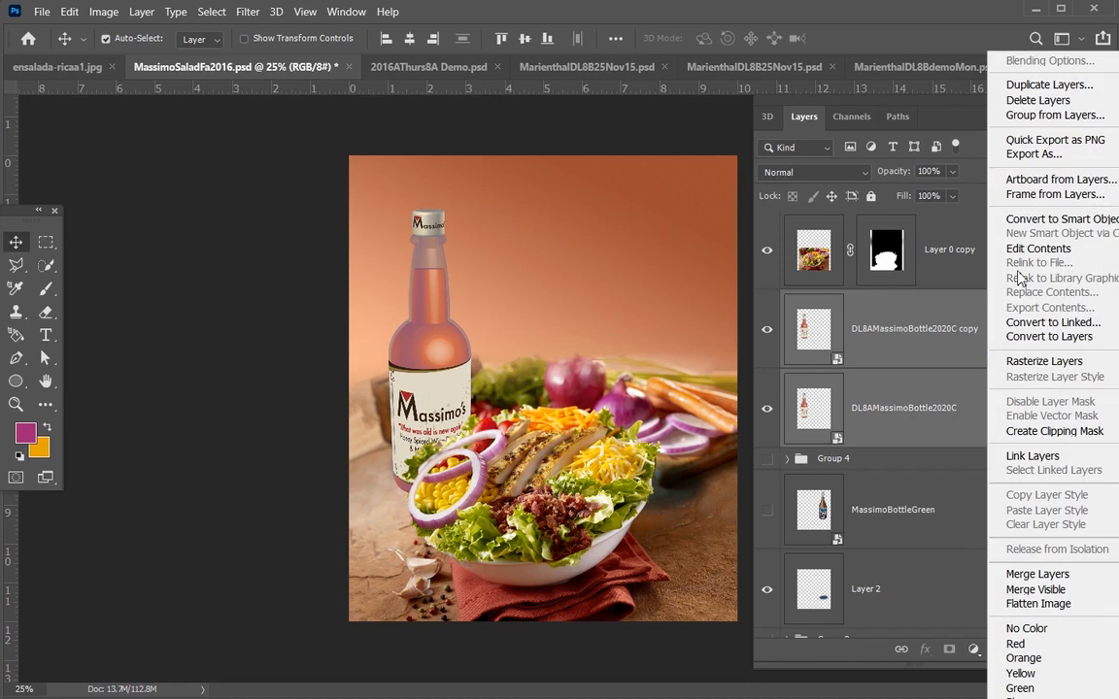
pyautogui.click(1033, 455)
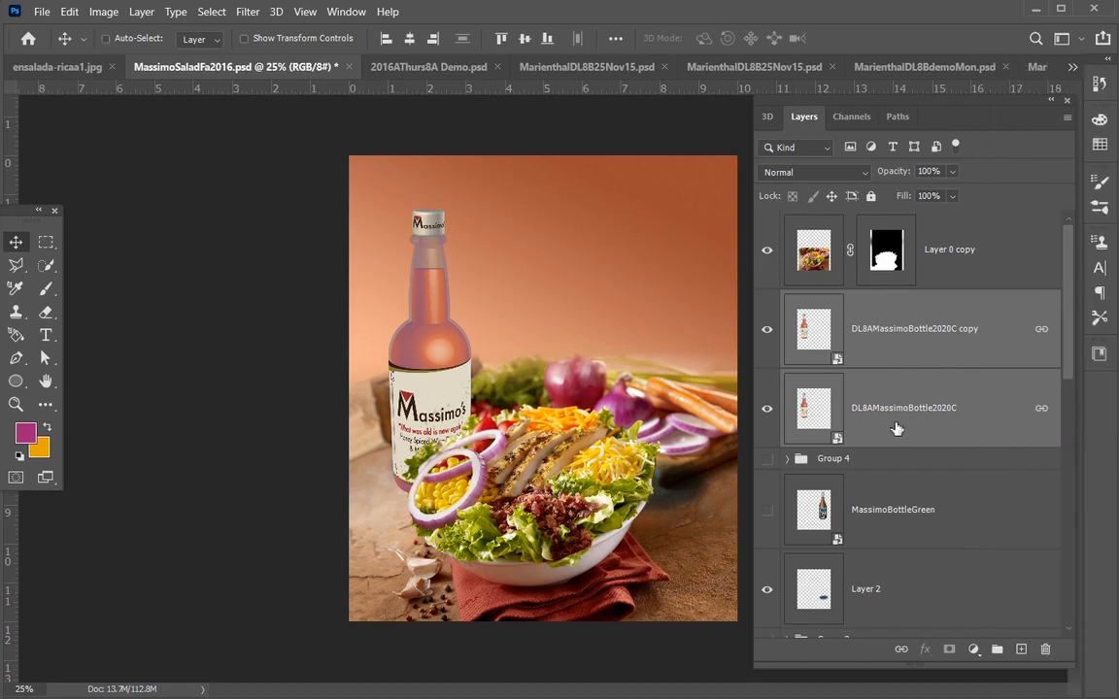
# - Group the two linked bottle layers as Massimo 2020C Bottle and select the original DL8AMassimoBottle2020C layer inside the group
pyautogui.hotkey('ctrl', 'g')
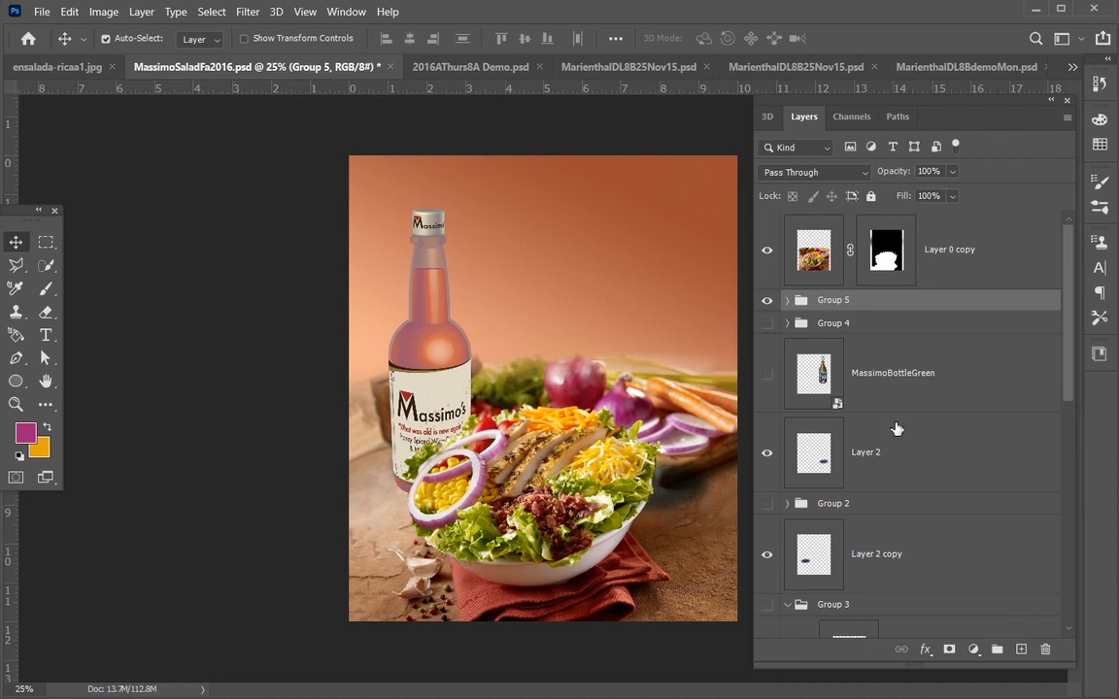
pyautogui.click(840, 304)
pyautogui.write('Massimo 2020C Bottle')
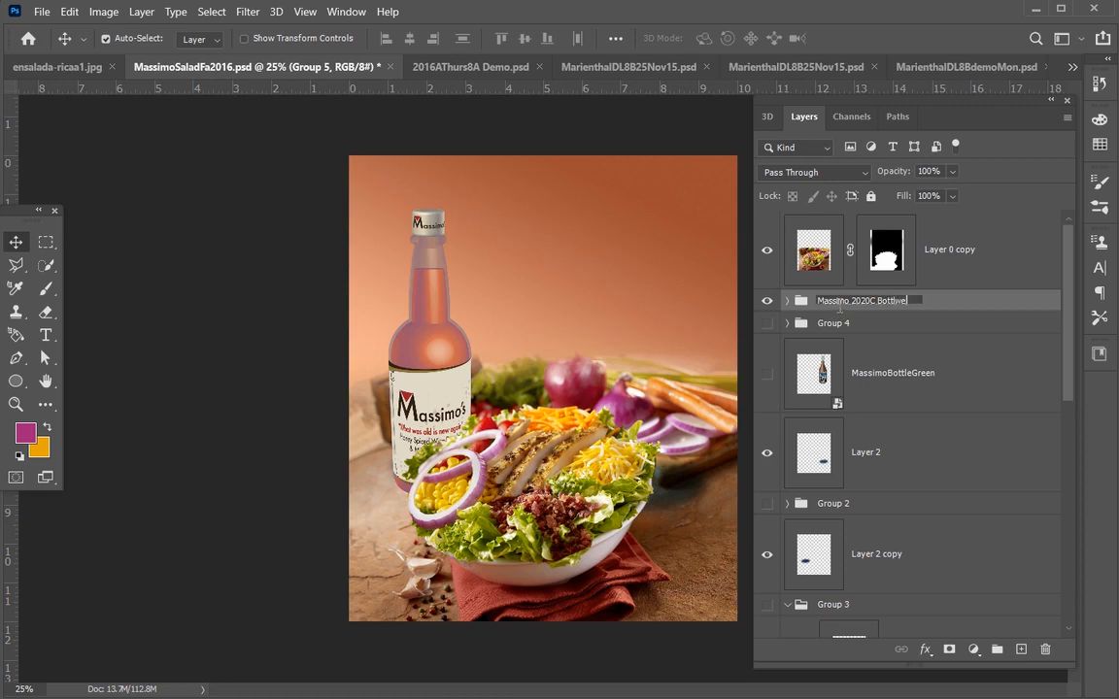
pyautogui.click(786, 301)
pyautogui.click(859, 430)
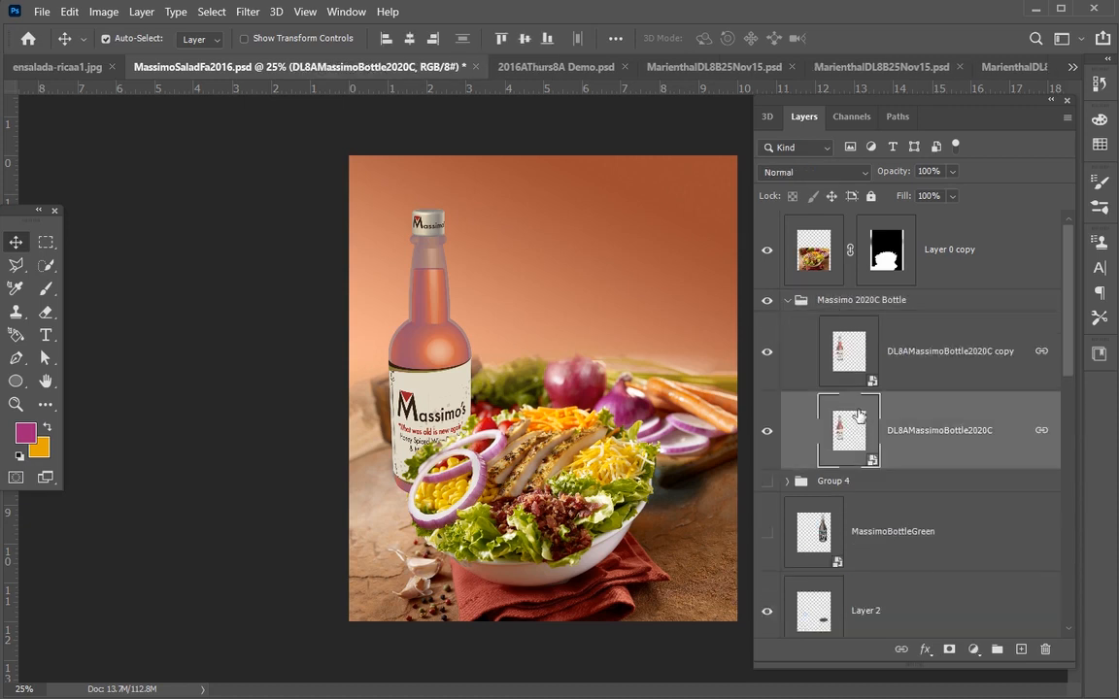
# - Try Hard Light blending on the DL8AMassimoBottle2020C layer and check it with the copy briefly hidden
pyautogui.click(816, 171)
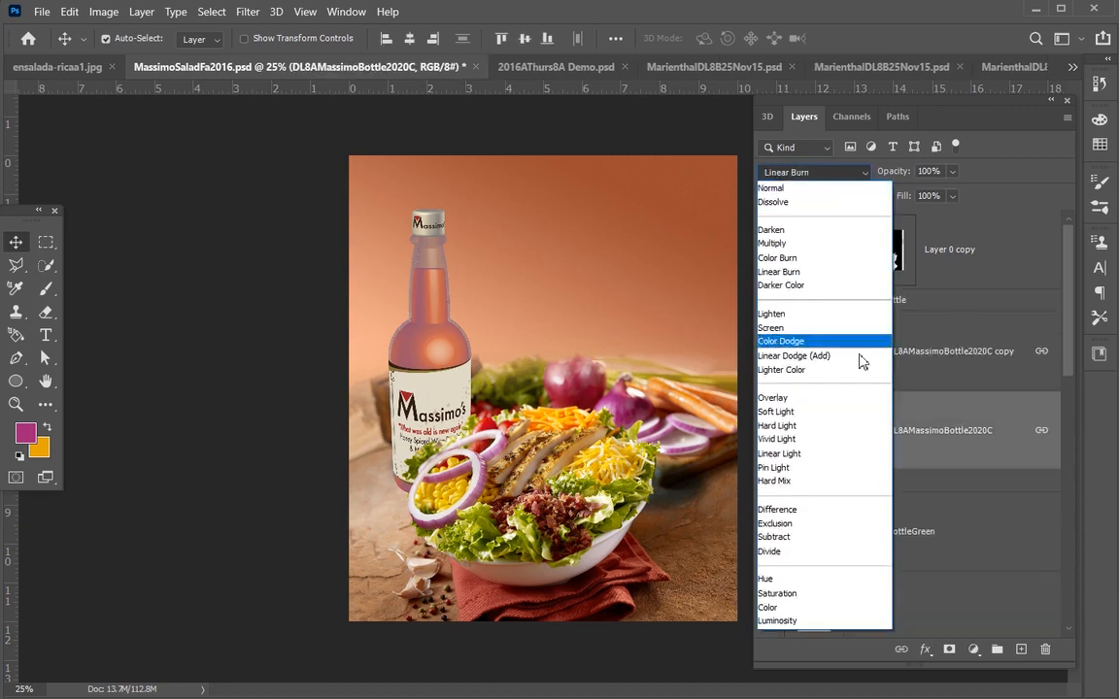
pyautogui.click(790, 426)
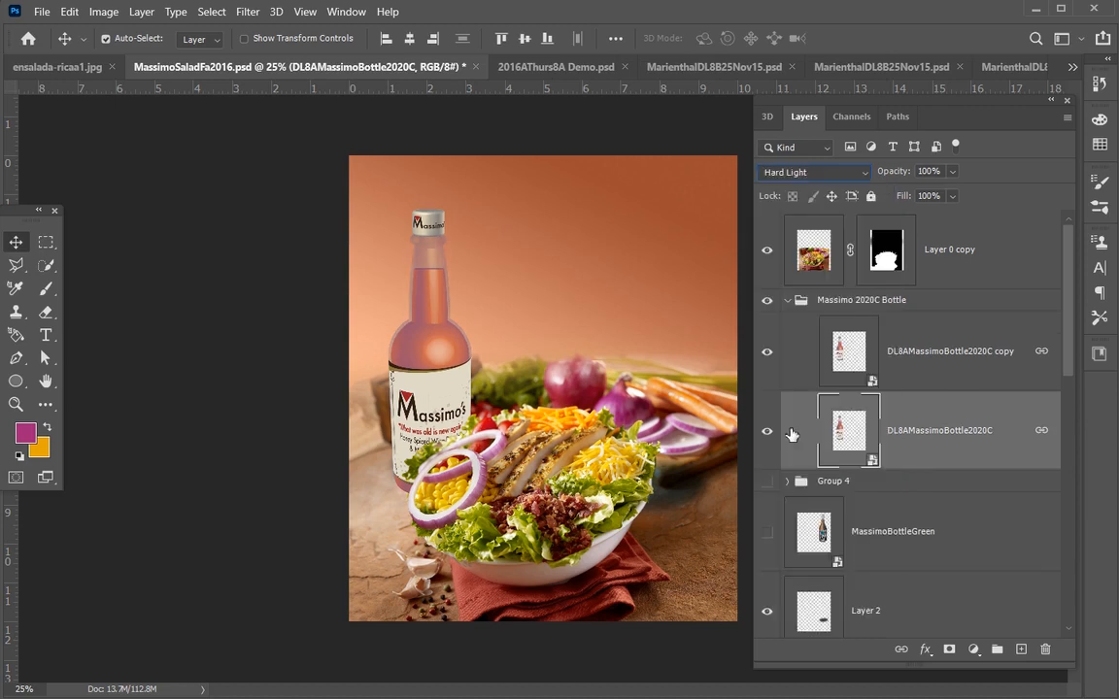
pyautogui.click(768, 351)
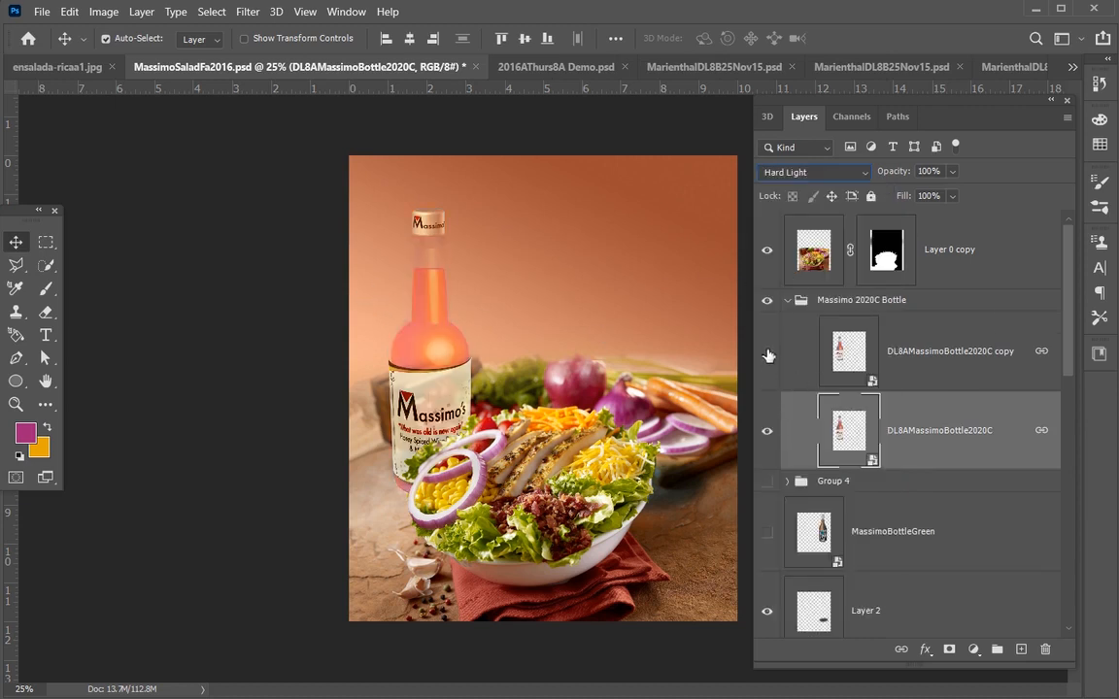
pyautogui.click(767, 351)
# - Try a range of blend modes on the DL8AMassimoBottle2020C layer and settle on Vivid Light
pyautogui.click(812, 175)
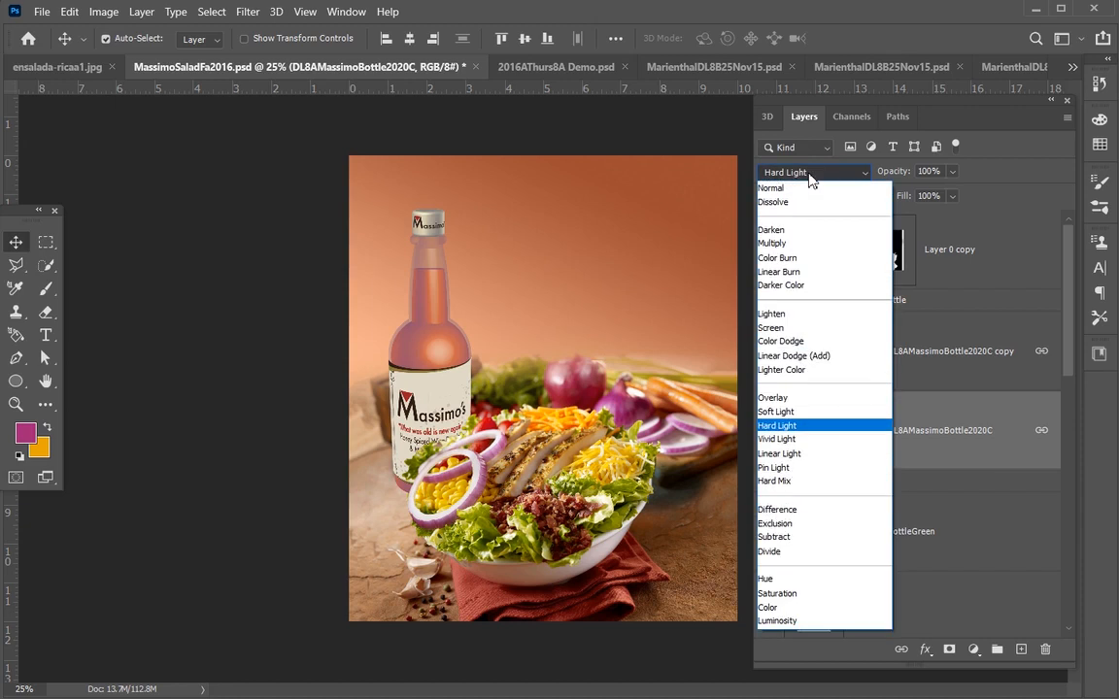
pyautogui.press('Down')
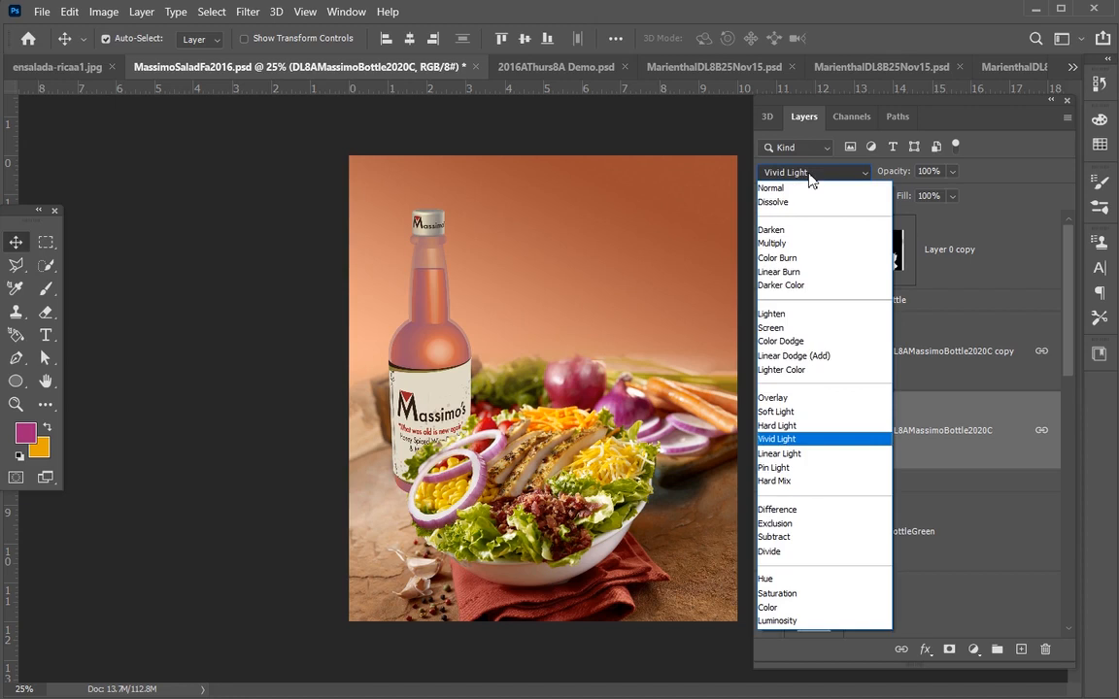
pyautogui.press('Down')
pyautogui.press('Down')
pyautogui.press('Up')
pyautogui.press('Up')
pyautogui.press('Up')
pyautogui.press('Up')
pyautogui.press('Up')
pyautogui.press('Up')
pyautogui.press('Up')
pyautogui.press('Up')
pyautogui.press('Up')
pyautogui.press('Up')
pyautogui.press('Up')
pyautogui.press('Up')
pyautogui.press('Up')
pyautogui.press('Up')
pyautogui.press('Up')
pyautogui.press('Up')
pyautogui.press('Return')
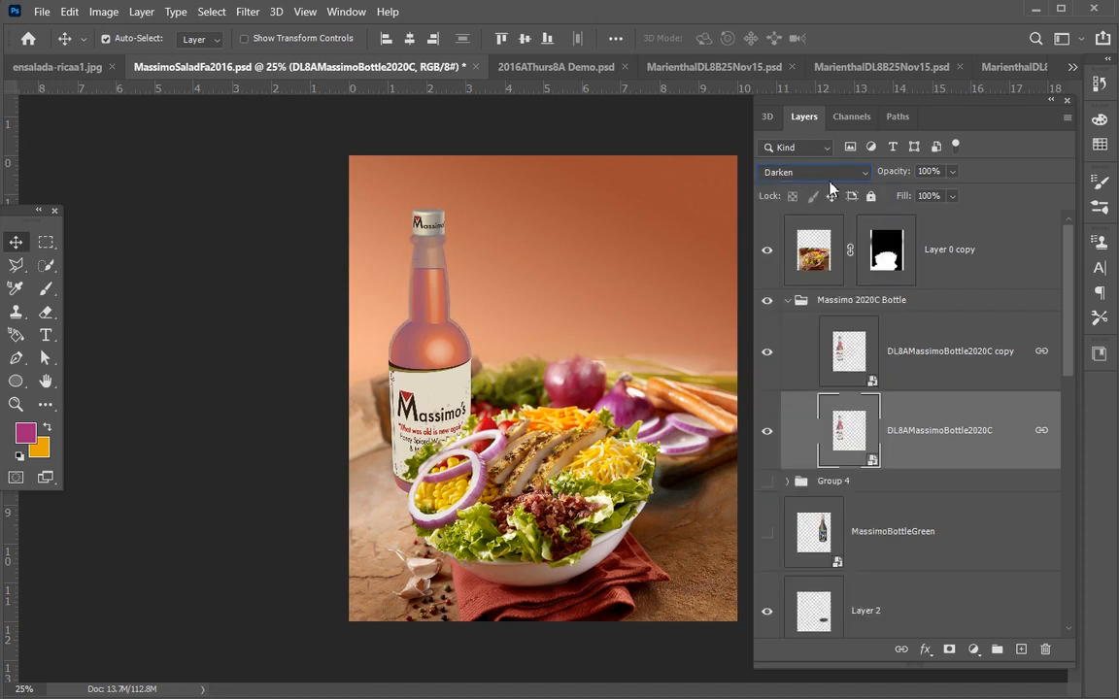
pyautogui.press('Down')
pyautogui.press('Down')
pyautogui.press('Down')
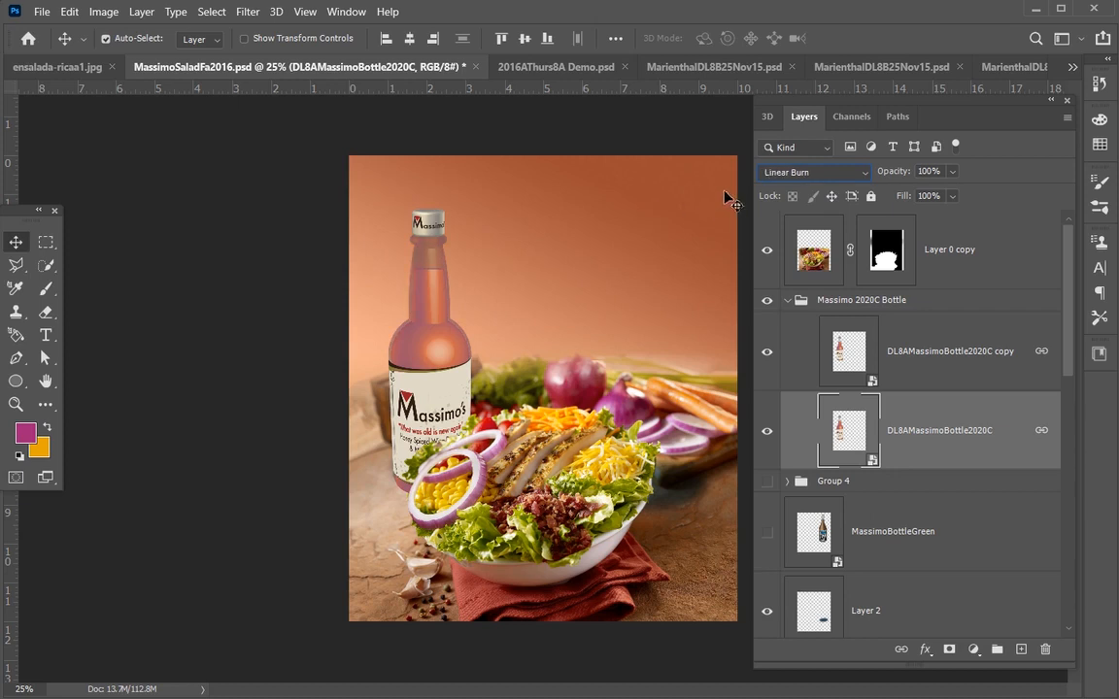
pyautogui.press('Down')
pyautogui.press('Down')
pyautogui.press('Down')
pyautogui.press('Down')
pyautogui.press('Down')
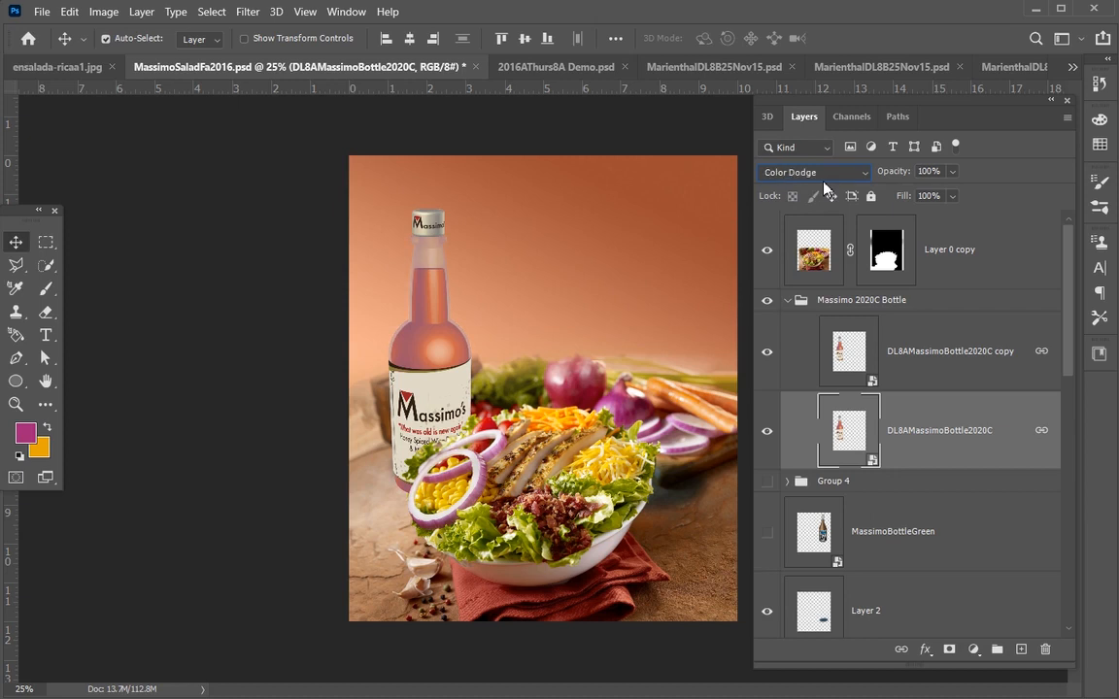
pyautogui.press('Down')
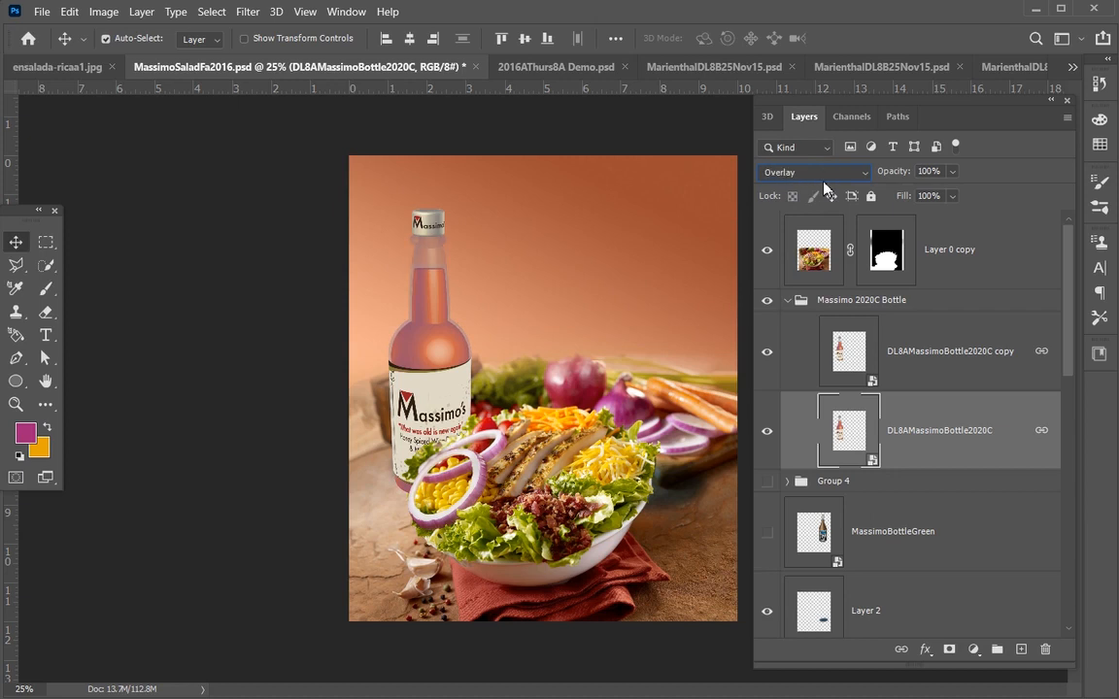
pyautogui.press('Down')
# - Compare the bottle with the DL8AMassimoBottle2020C layer hidden and shown, checking its glass transparency close up and against the whole ad
pyautogui.click(768, 356)
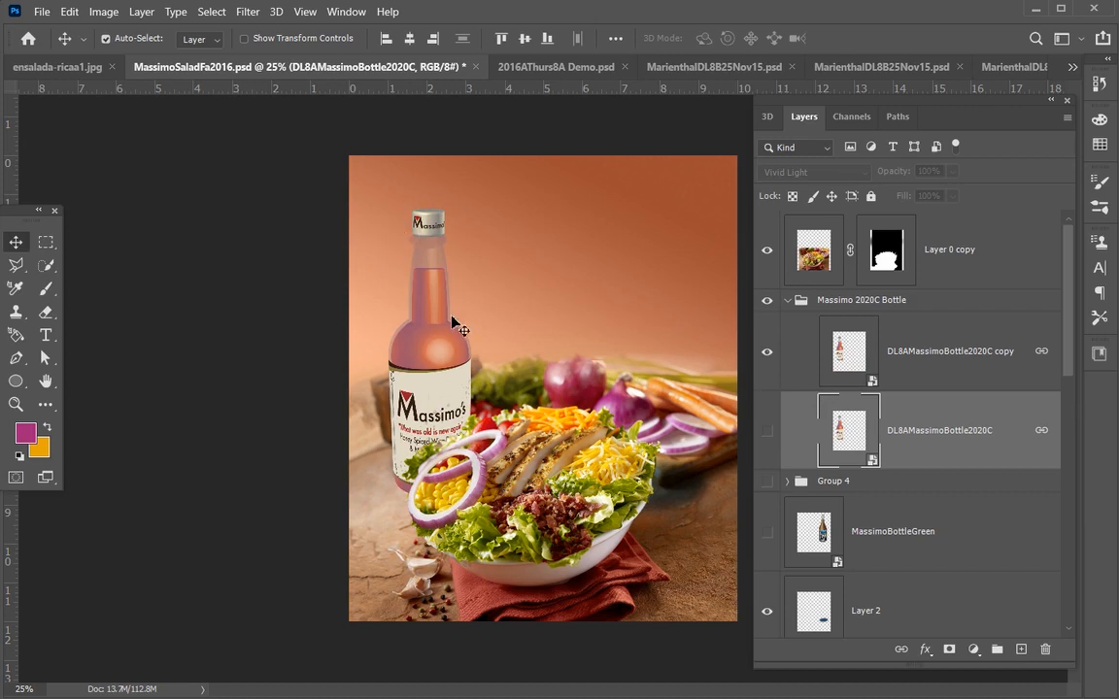
pyautogui.scroll(2, 386, 296)
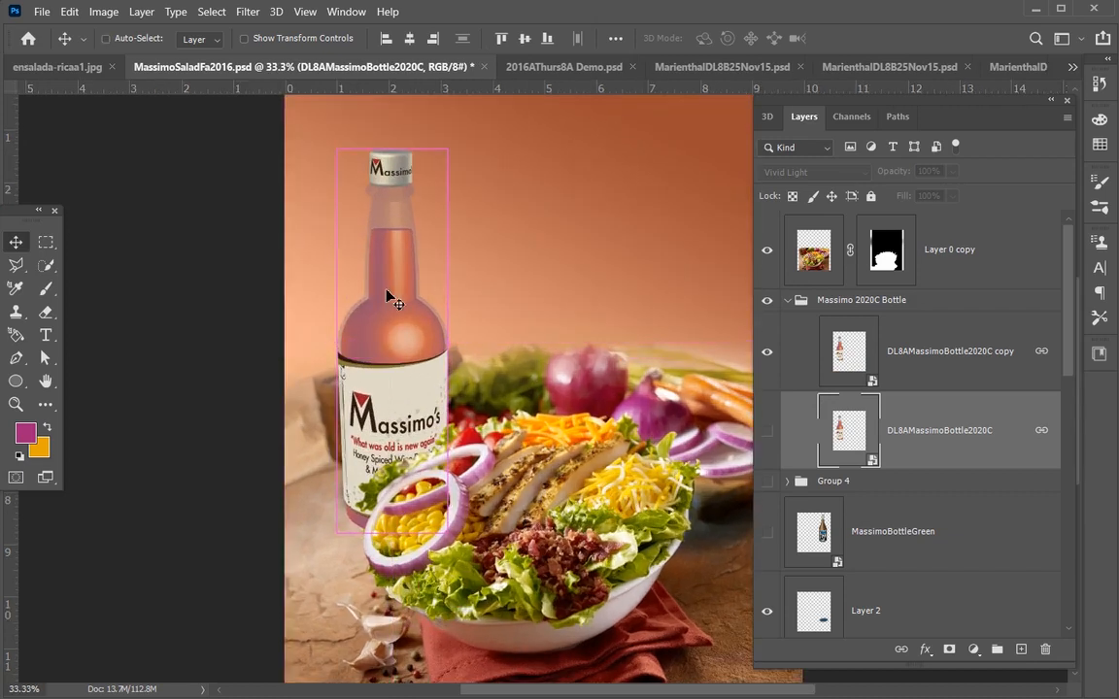
pyautogui.moveTo(325, 224); pyautogui.dragTo(476, 321)
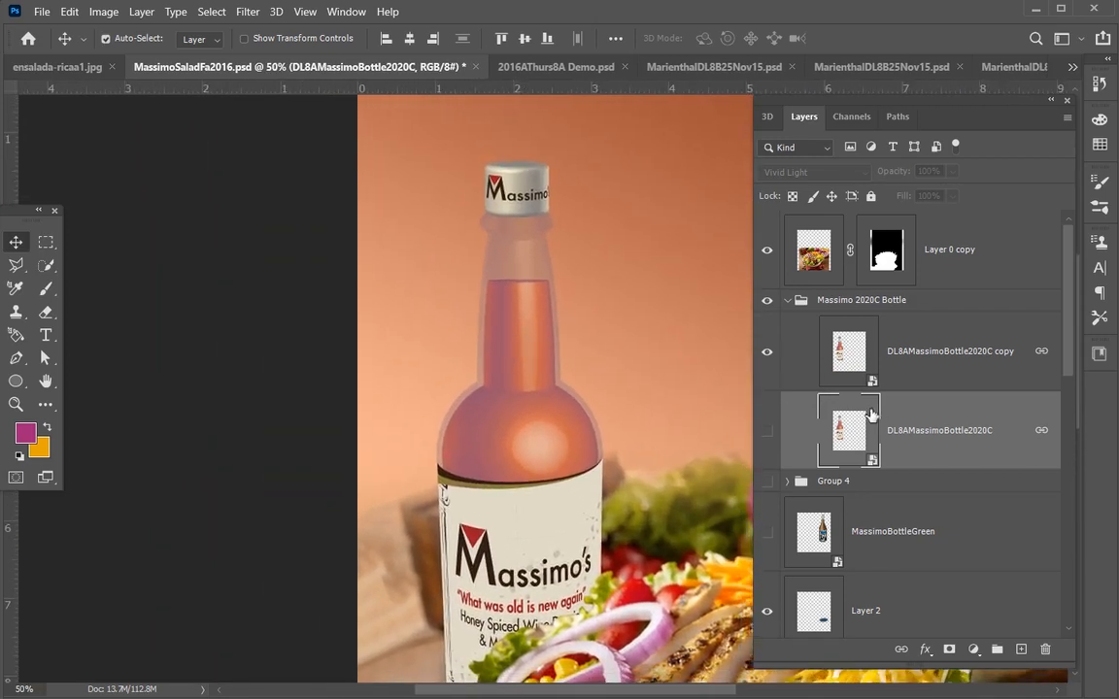
pyautogui.click(768, 433)
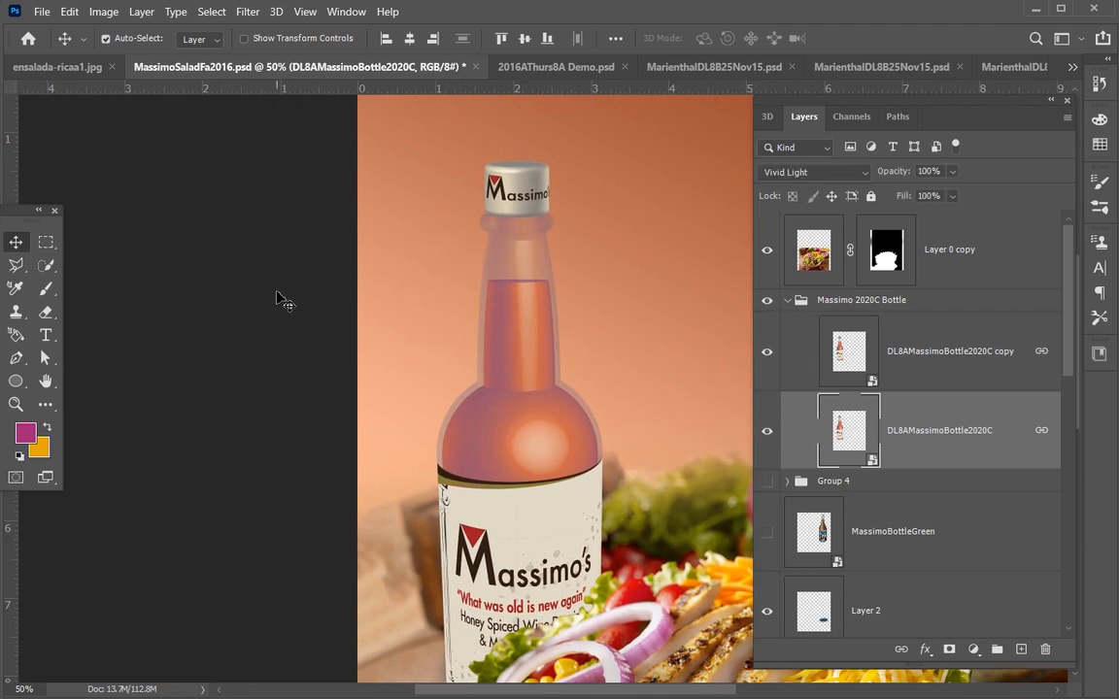
pyautogui.hotkey('ctrl', '-')
pyautogui.hotkey('ctrl', '-')
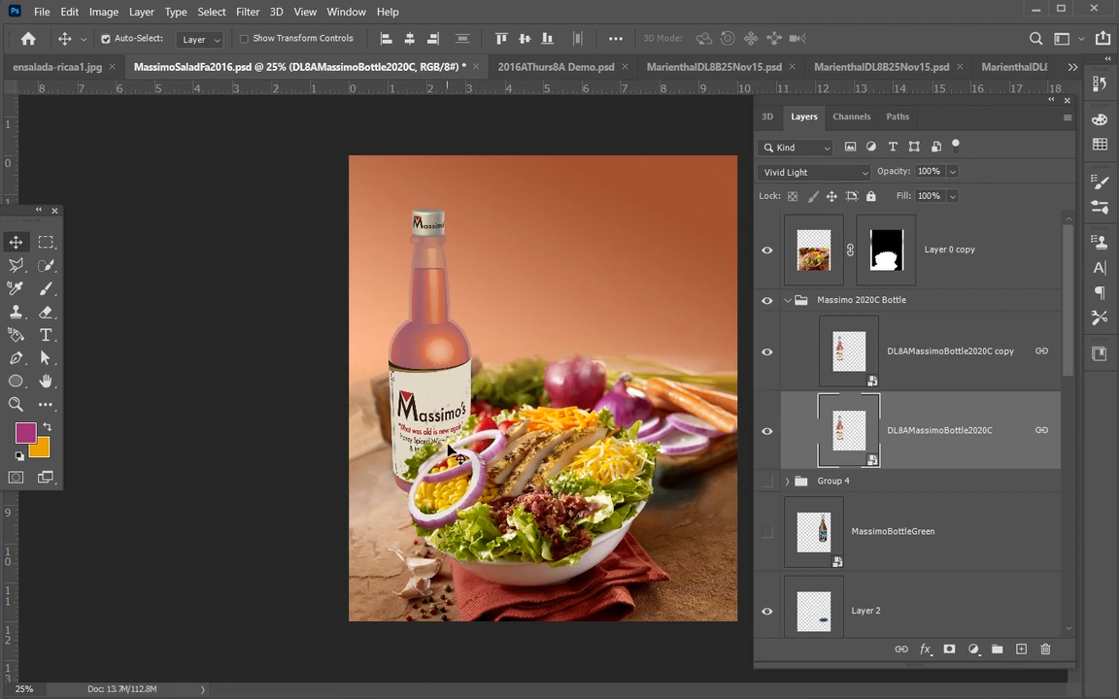
pyautogui.hotkey('ctrl', '-')
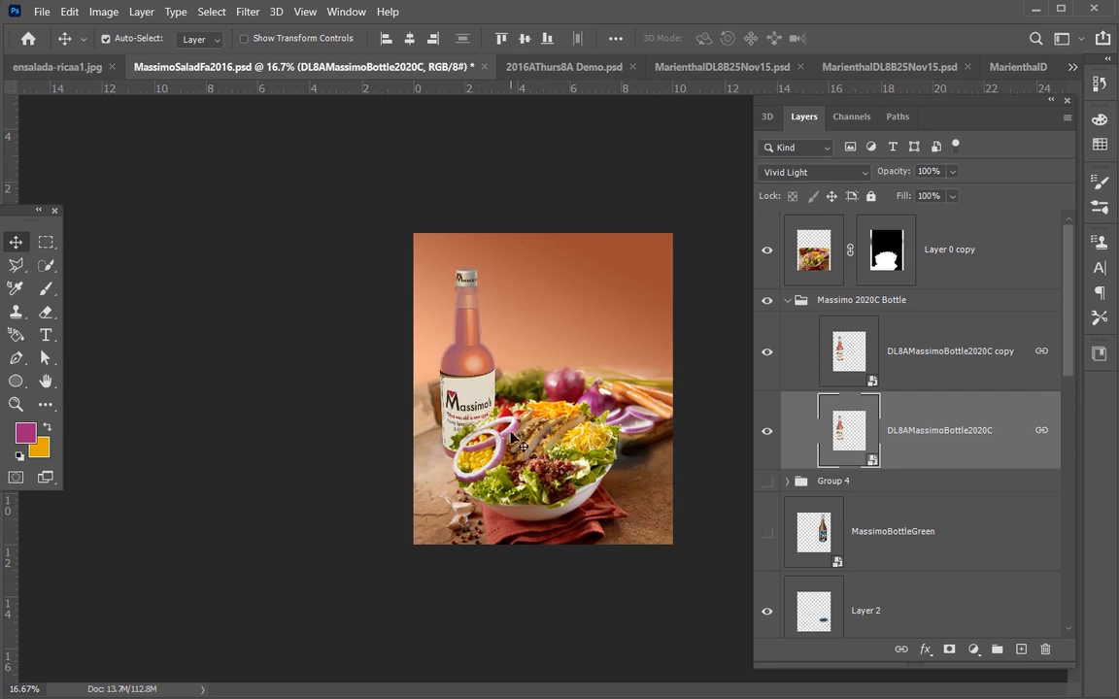
pyautogui.scroll(3, 405, 420)
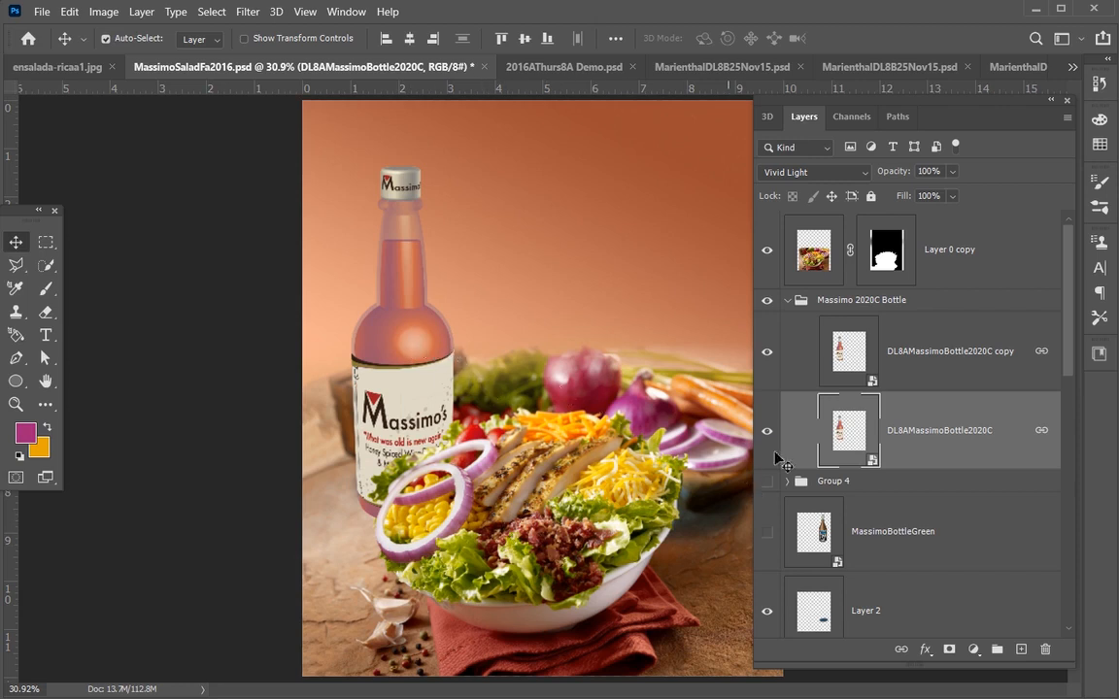
# - Open the DL8AMassimoBottle2020C smart object in Illustrator, discarding outside changes to preserve editing capabilities, and select the outer glass path
pyautogui.doubleClick(874, 467)
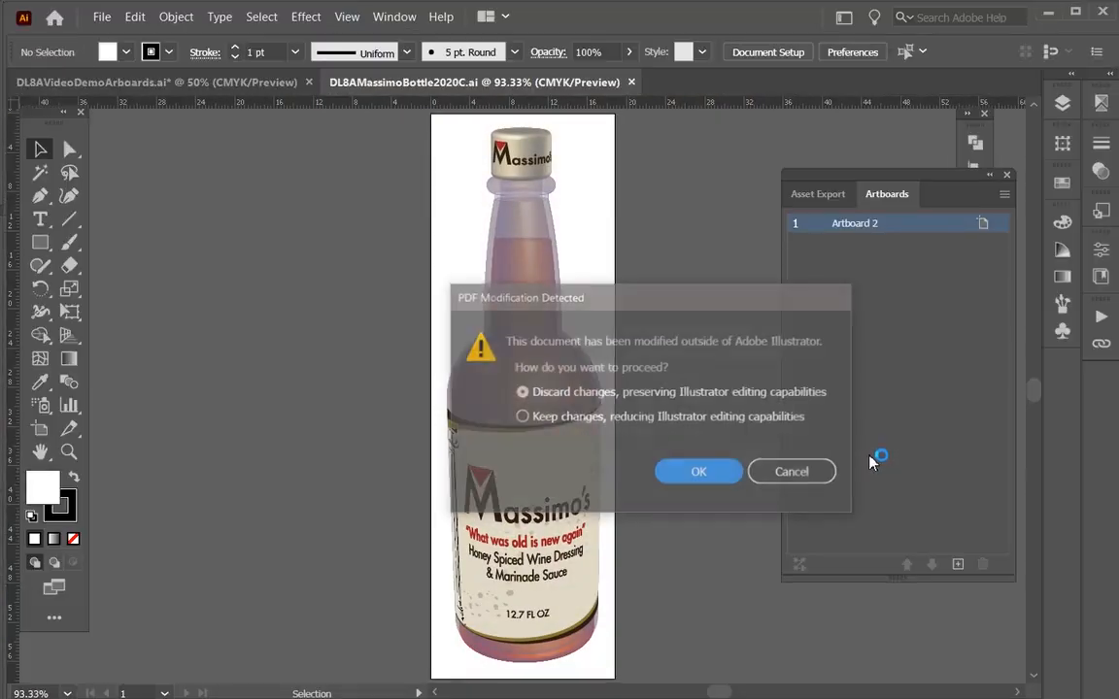
pyautogui.click(701, 474)
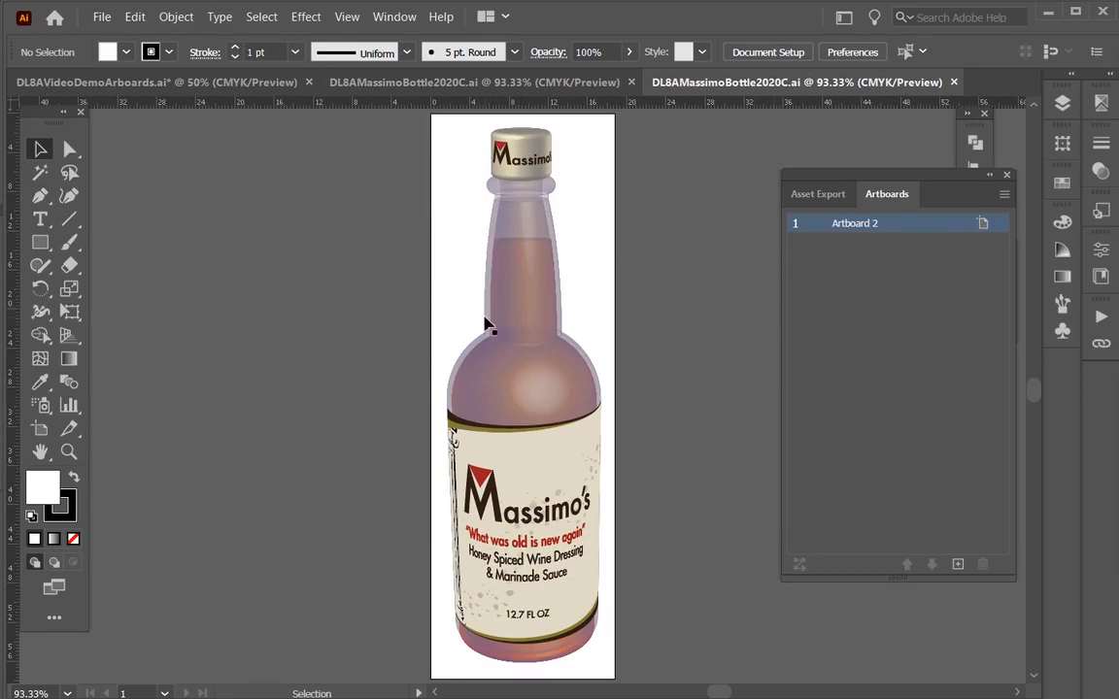
pyautogui.click(486, 326)
pyautogui.click(647, 286)
pyautogui.click(556, 243)
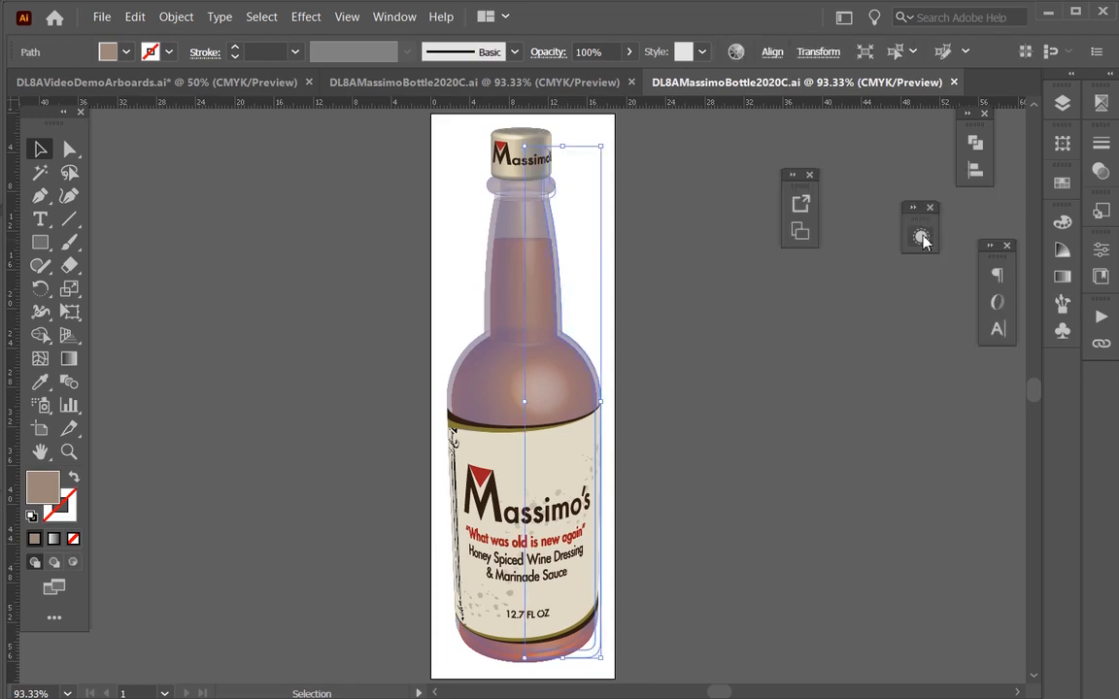
# - In the glass path's 3D Revolve (Mapped) effect, add another light and place the two front lights near the sphere's left edge
pyautogui.click(921, 237)
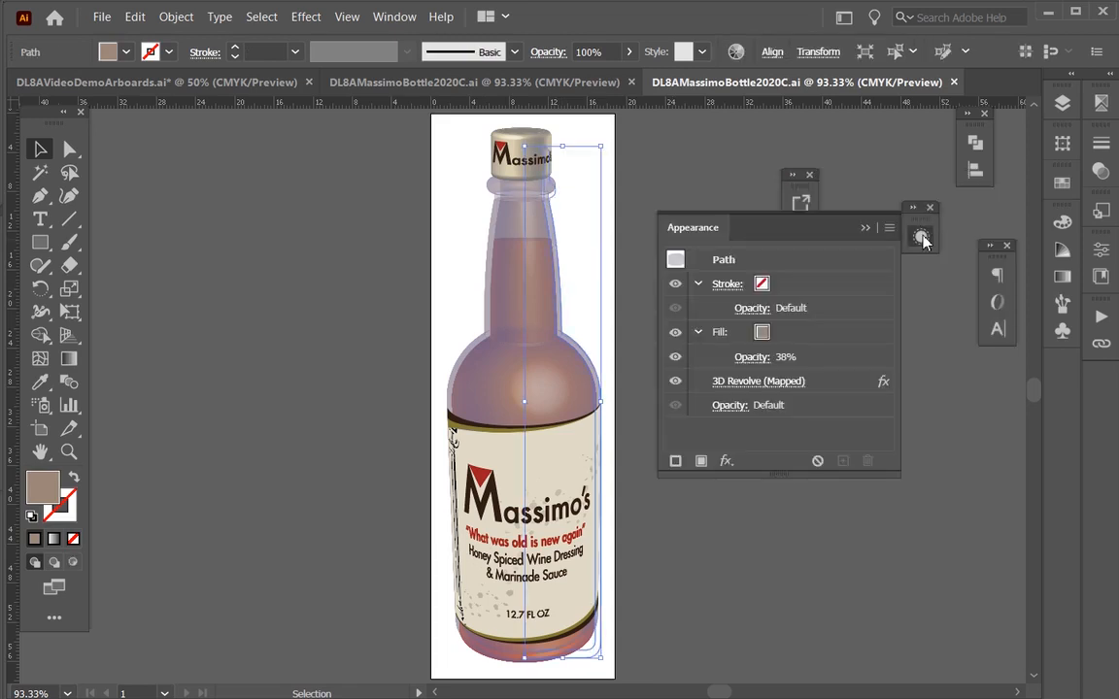
pyautogui.click(758, 381)
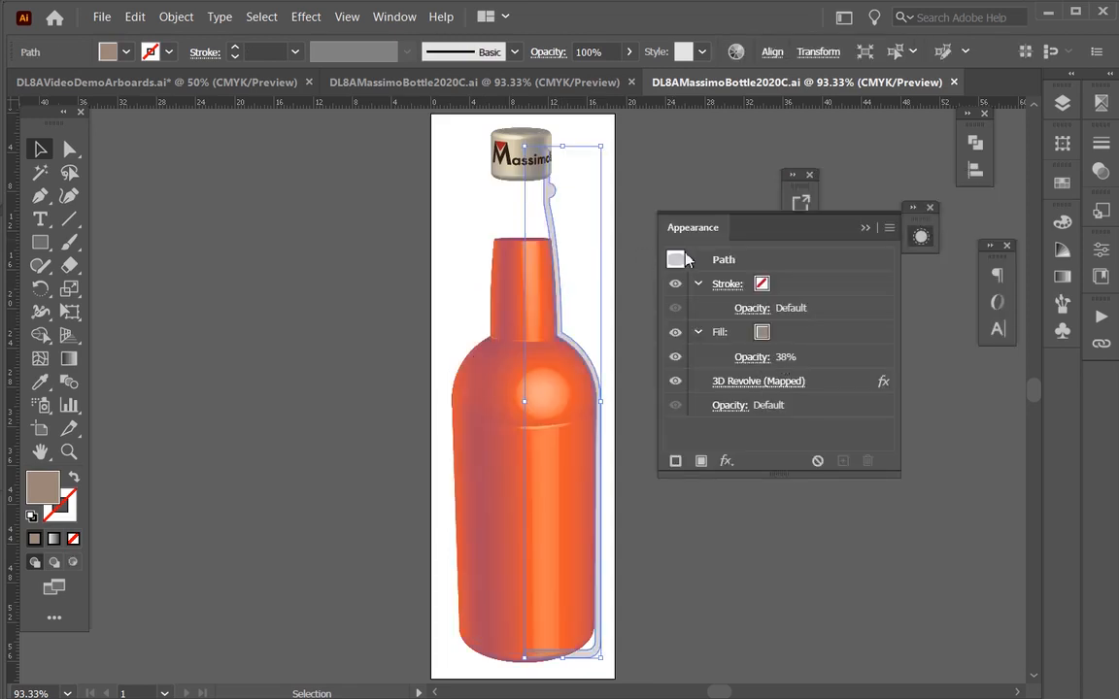
pyautogui.moveTo(641, 515)
pyautogui.mouseDown()
pyautogui.moveTo(696, 515)
pyautogui.moveTo(653, 509)
pyautogui.mouseUp()
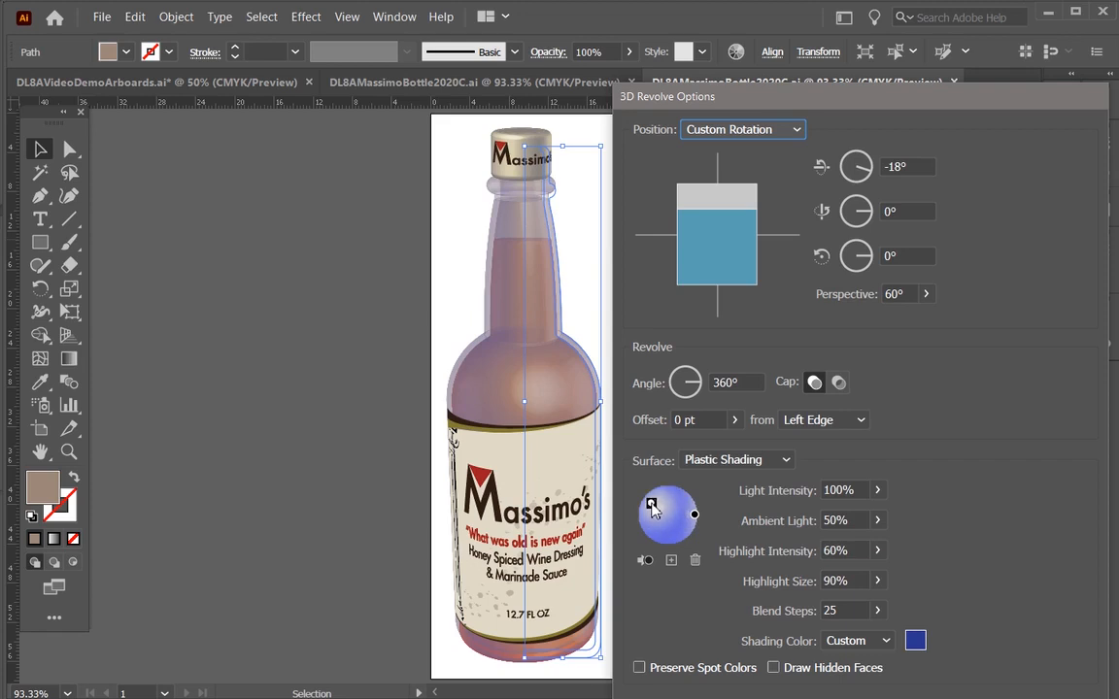
pyautogui.click(673, 560)
pyautogui.moveTo(669, 517); pyautogui.dragTo(650, 527)
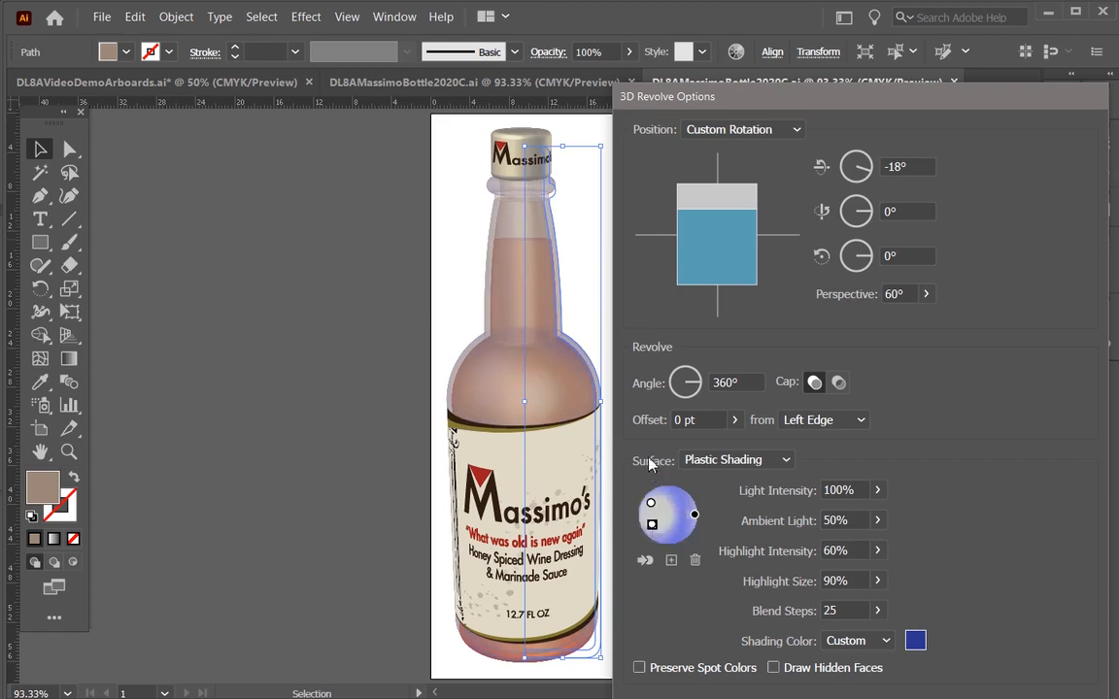
pyautogui.moveTo(652, 526); pyautogui.dragTo(648, 524)
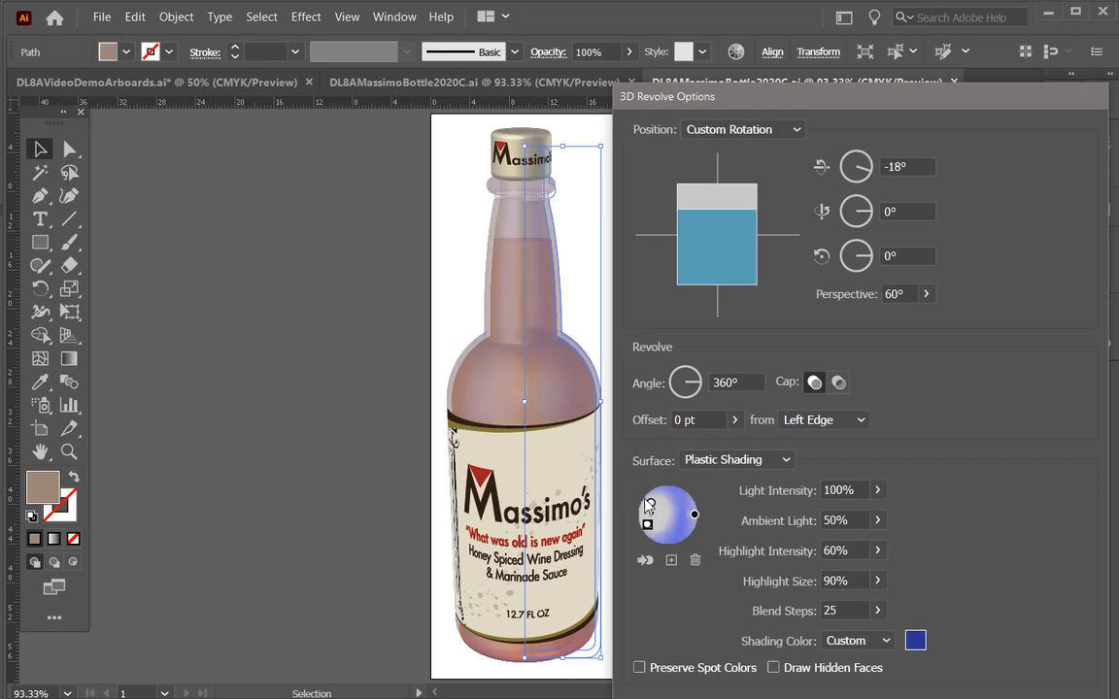
pyautogui.moveTo(651, 503); pyautogui.dragTo(648, 499)
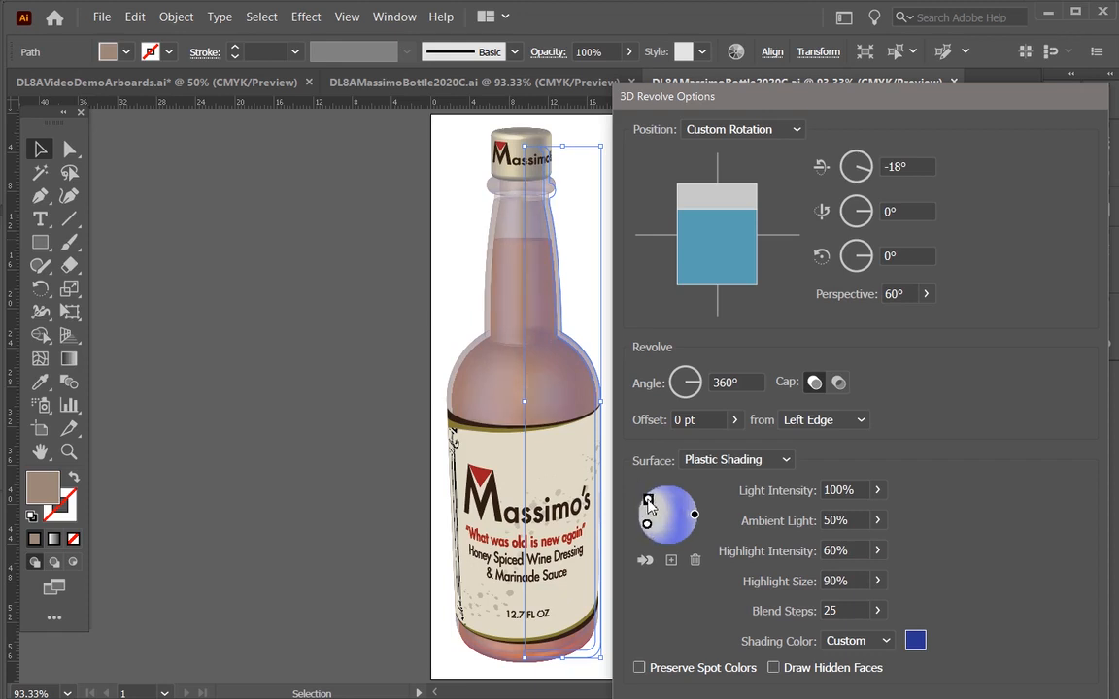
# - Set the upper-left light's intensity to 59% and apply the 3D Revolve changes to the glass
pyautogui.click(874, 493)
pyautogui.click(846, 519)
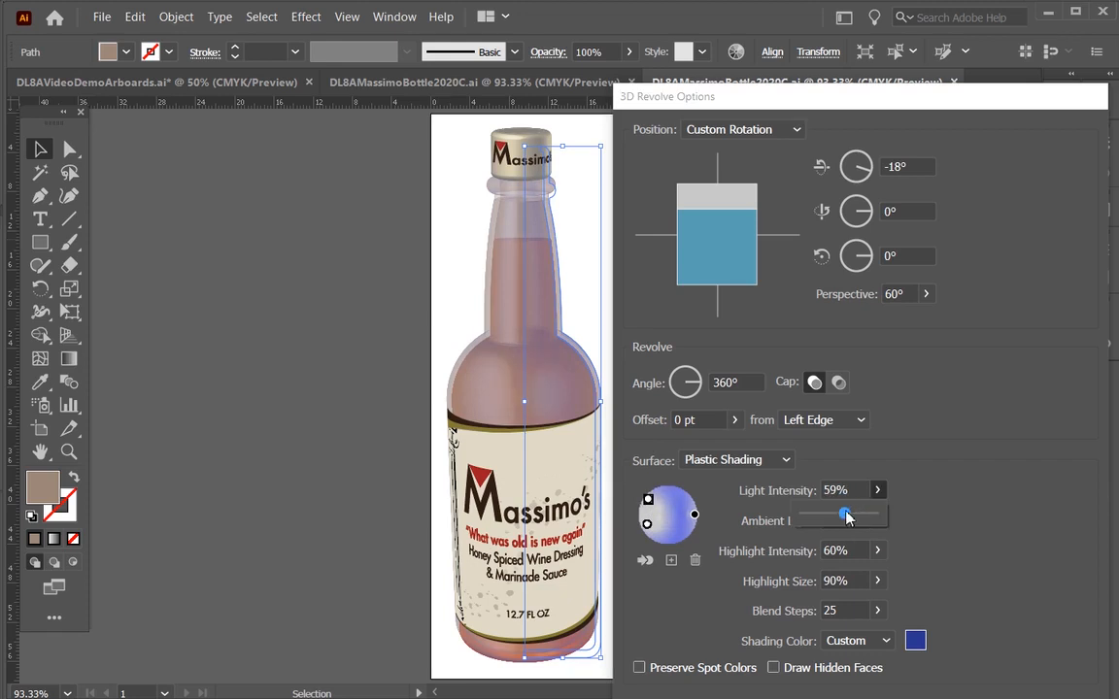
pyautogui.click(795, 483)
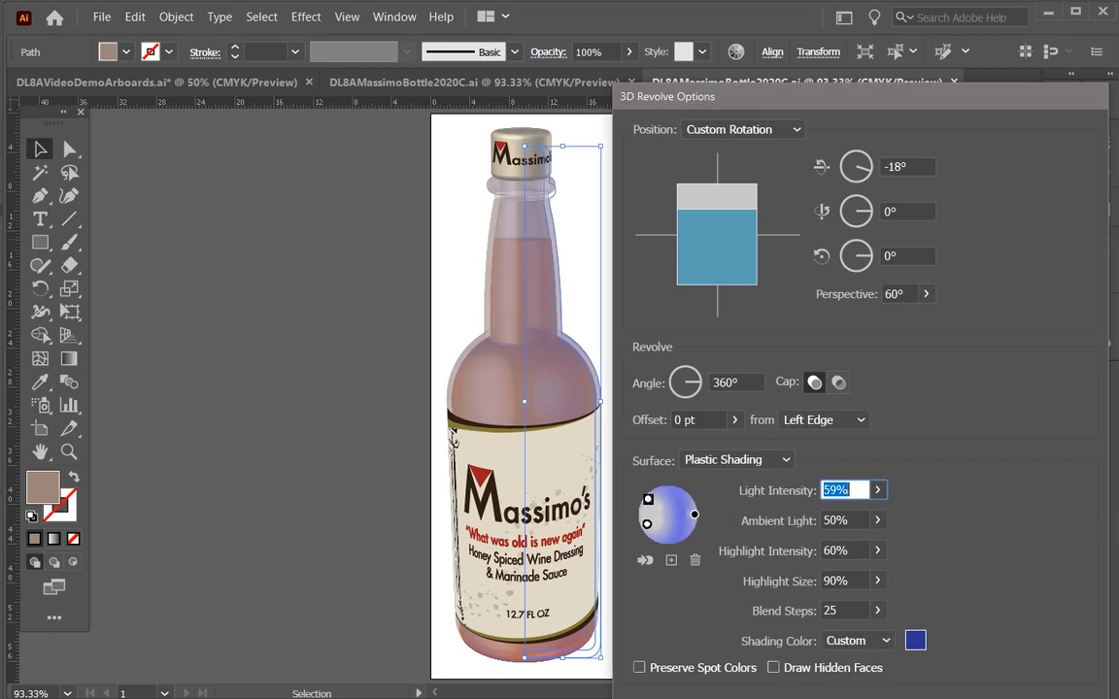
pyautogui.press('Return')
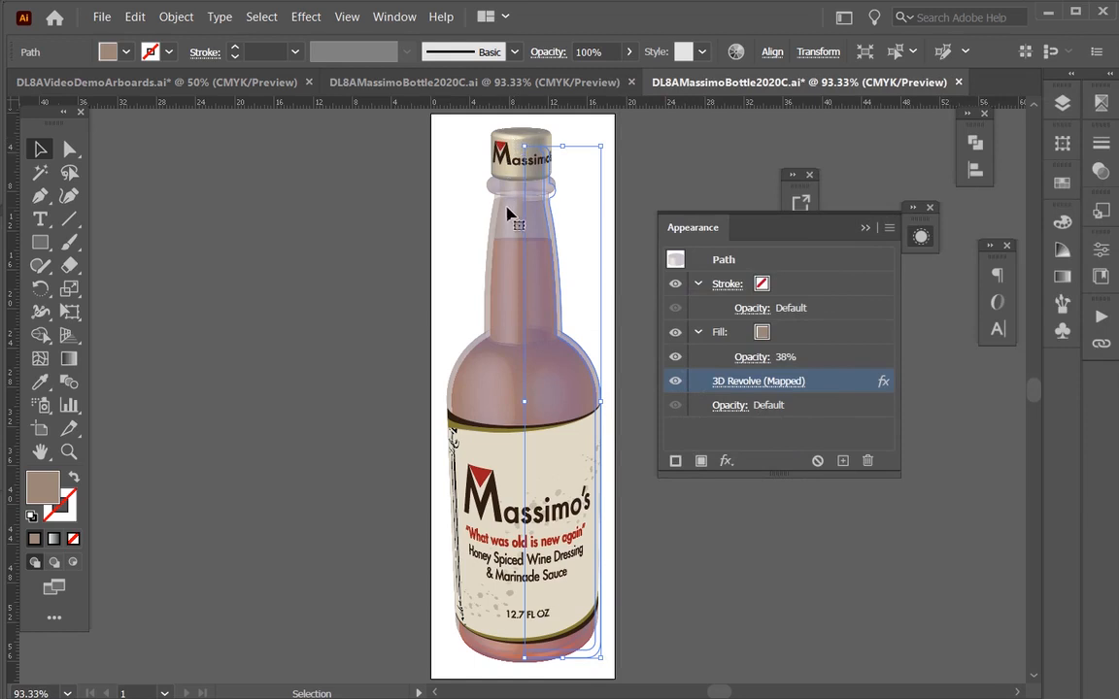
# - In the orange liquid path's 3D Revolve effect, move the front light to the sphere's upper left and add another at the lower left
pyautogui.click(454, 293)
pyautogui.click(540, 356)
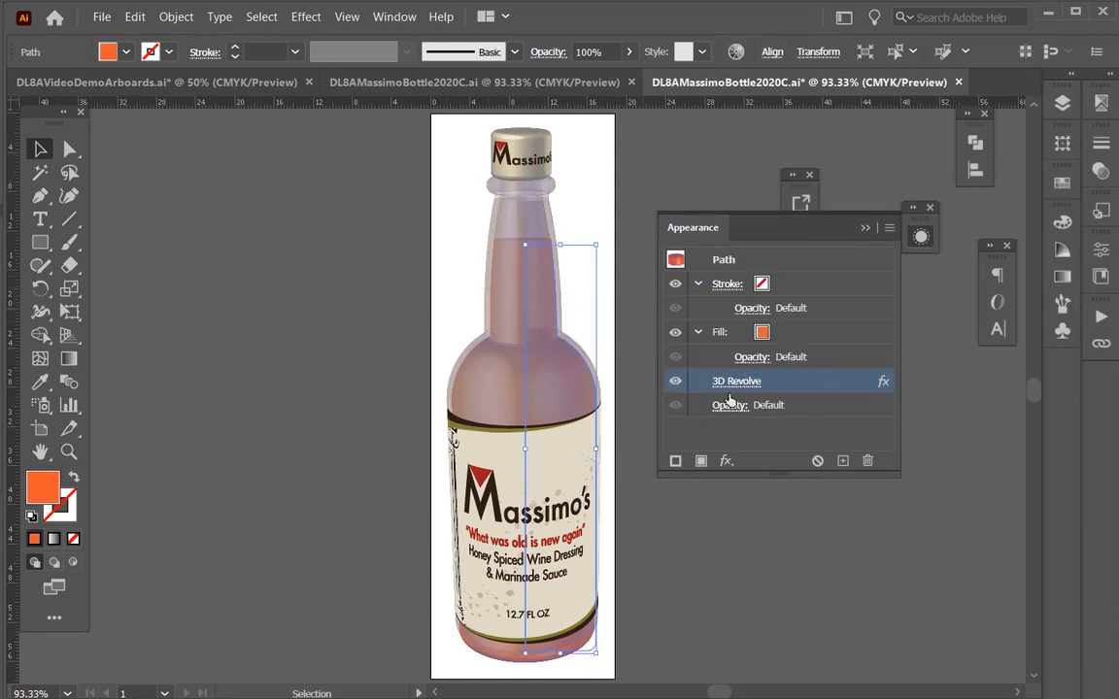
pyautogui.click(738, 385)
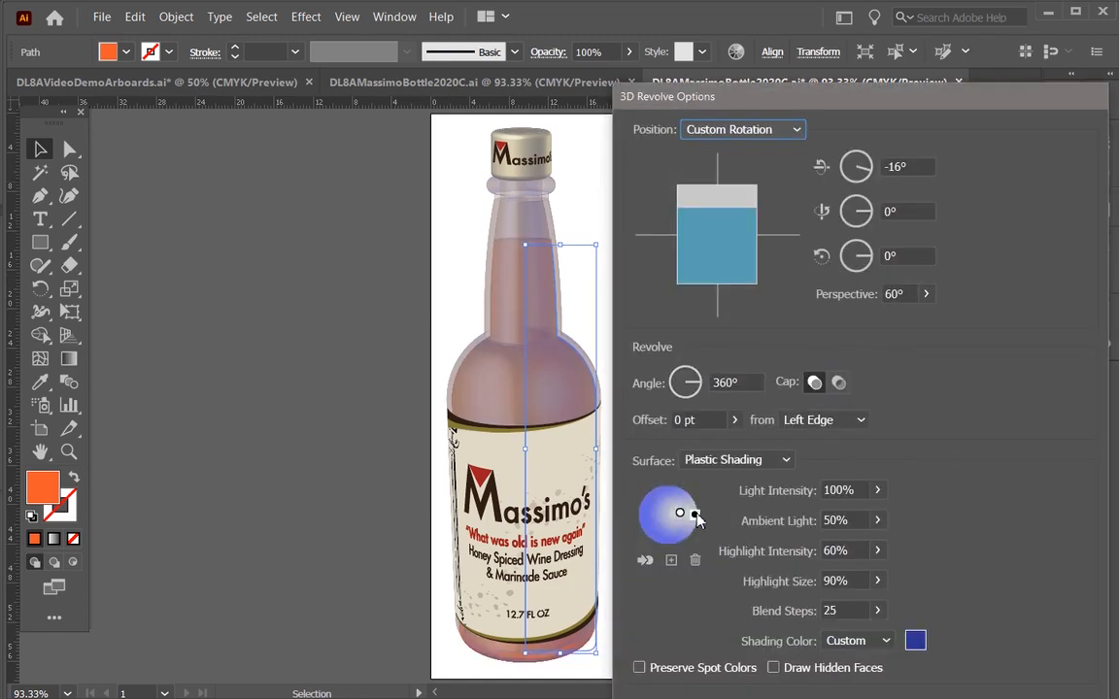
pyautogui.moveTo(681, 518); pyautogui.dragTo(648, 504)
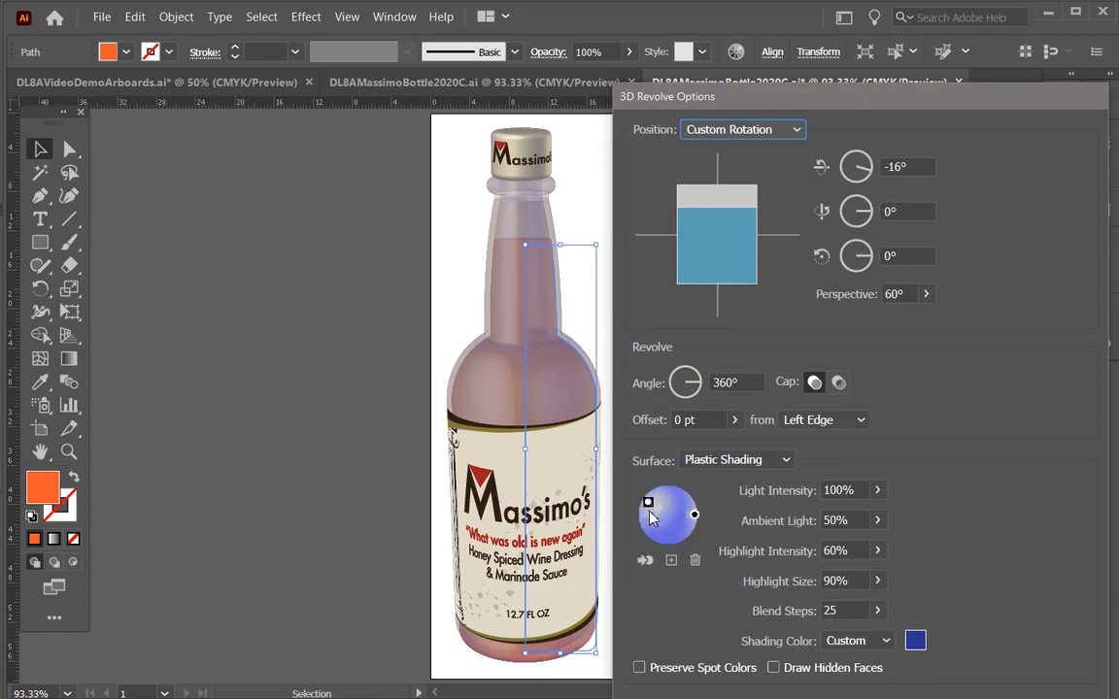
pyautogui.click(671, 561)
pyautogui.moveTo(668, 525); pyautogui.dragTo(649, 530)
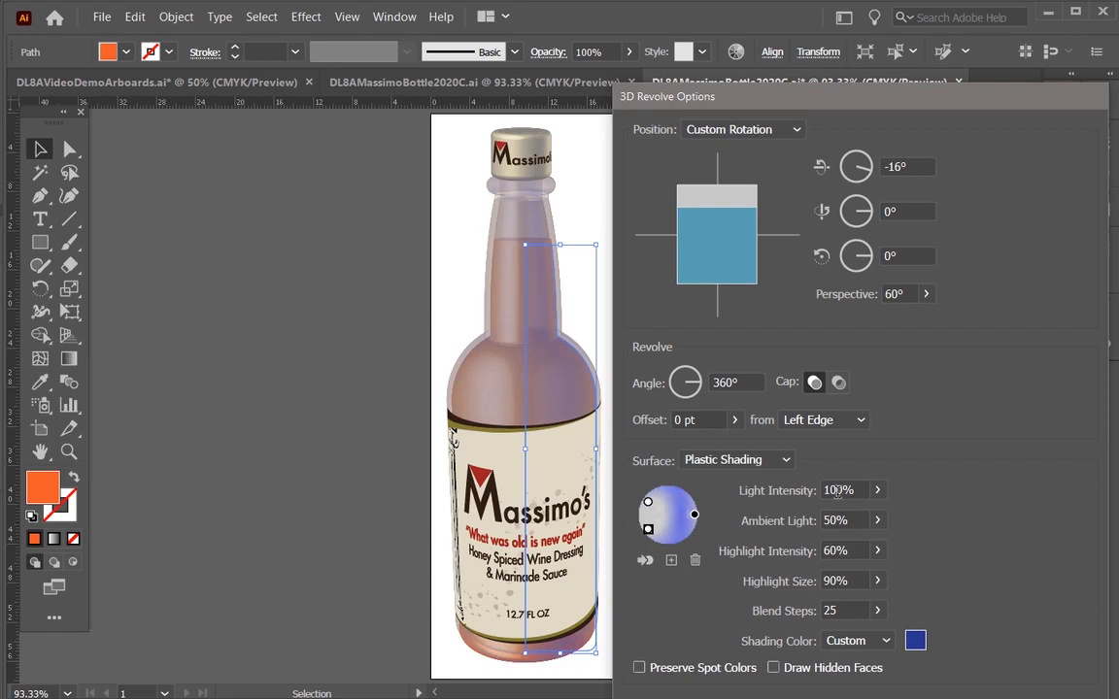
# - Set the liquid's lower-left light intensity to 75%, apply the 3D Revolve changes and deselect the path
pyautogui.click(859, 490)
pyautogui.write('75')
pyautogui.press('Tab')
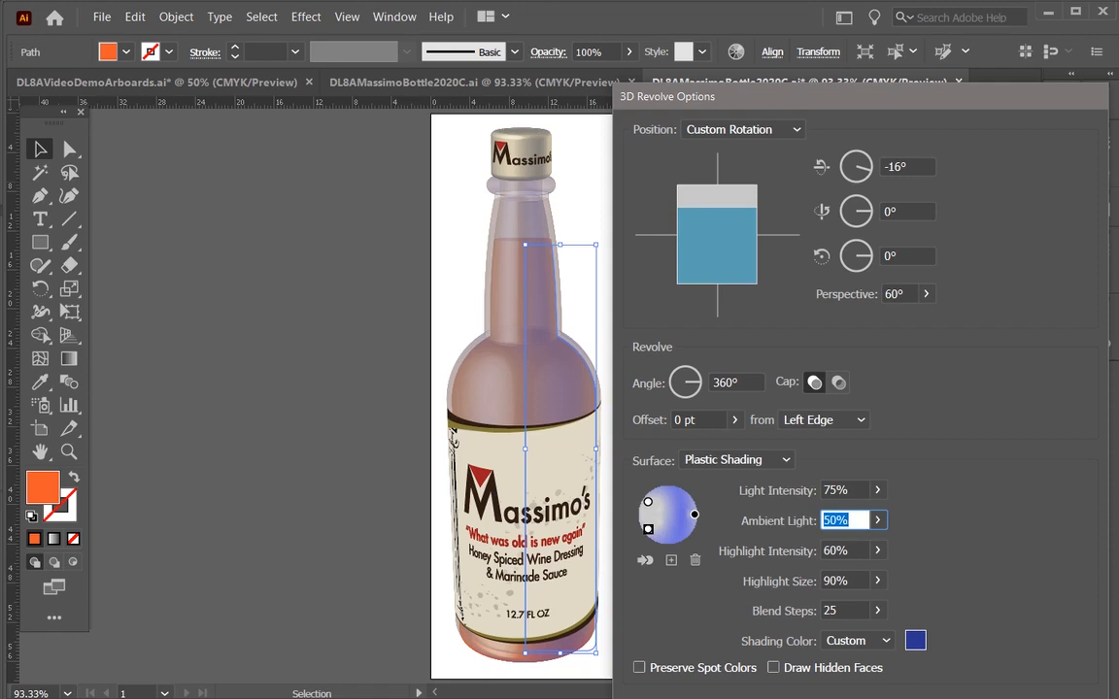
pyautogui.press('Return')
pyautogui.click(313, 393)
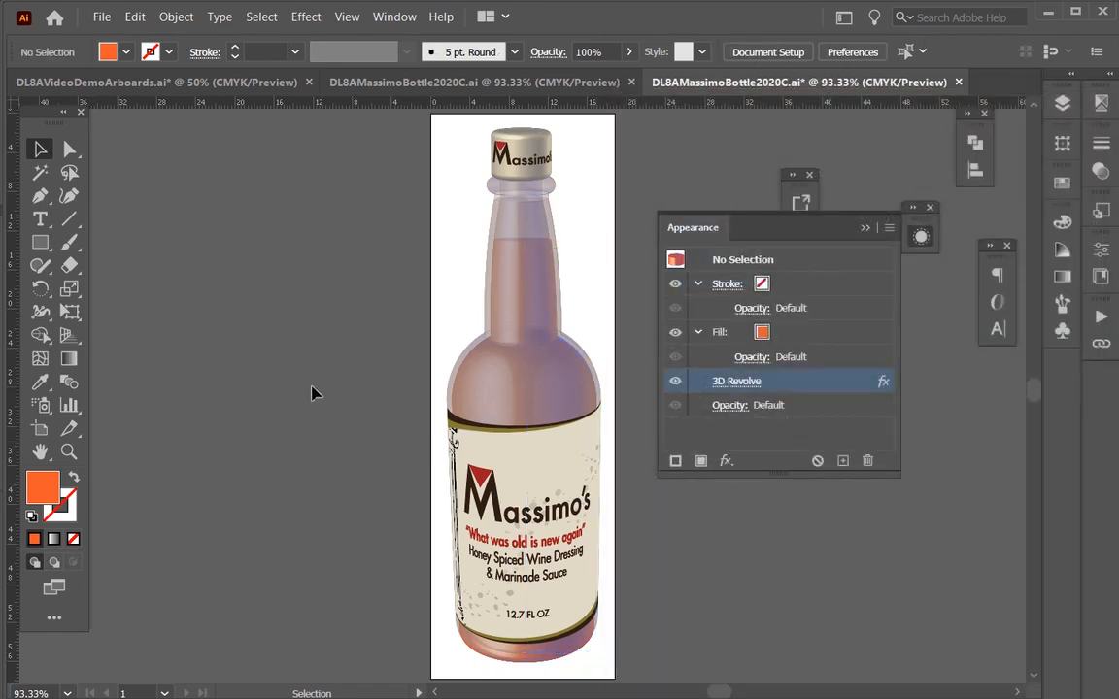
# - Save the bottle artwork and compare the bottle's previous and updated lighting in the Photoshop ad
pyautogui.press('ctrl')
pyautogui.hotkey('ctrl', 's')
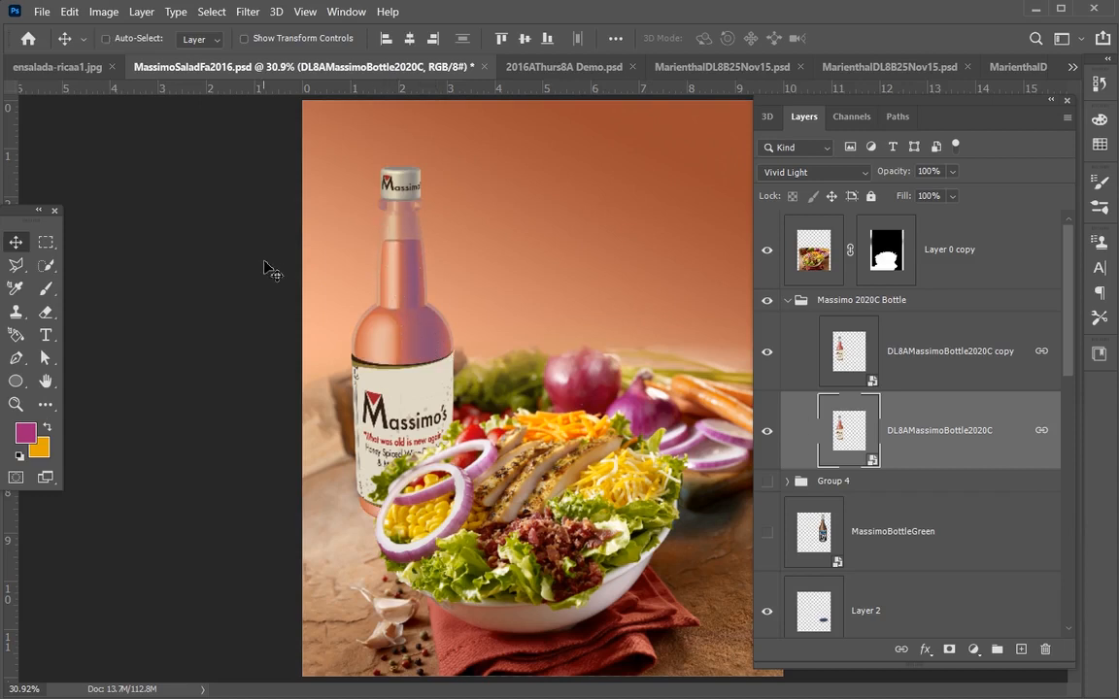
pyautogui.press('ctrl')
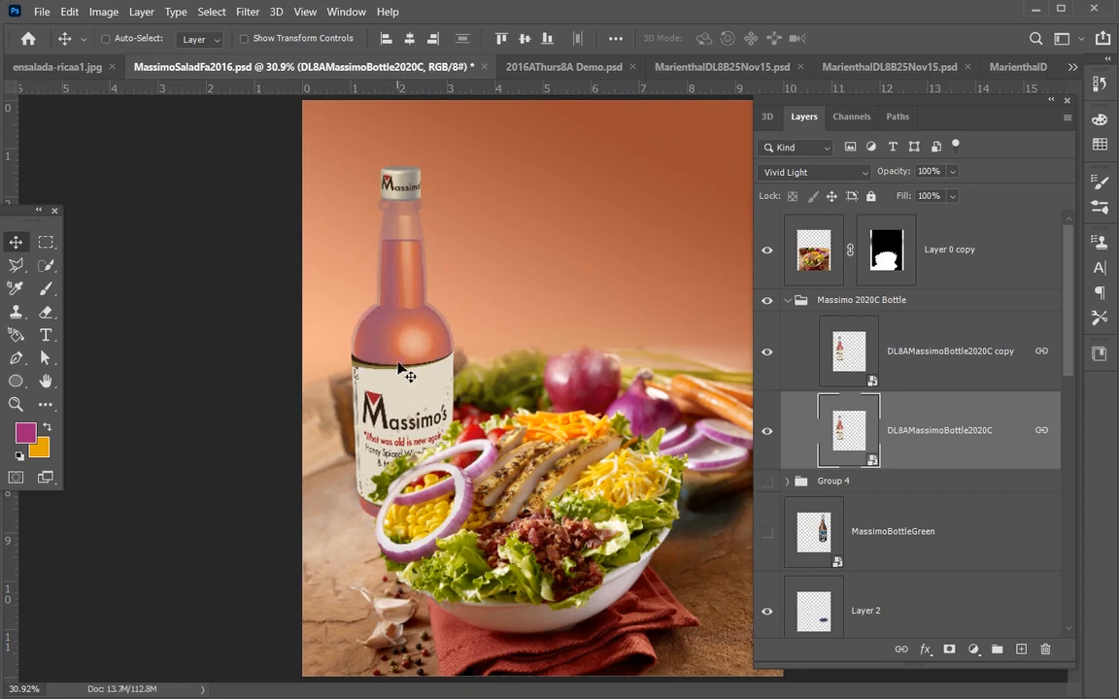
pyautogui.hotkey('shift', '+')
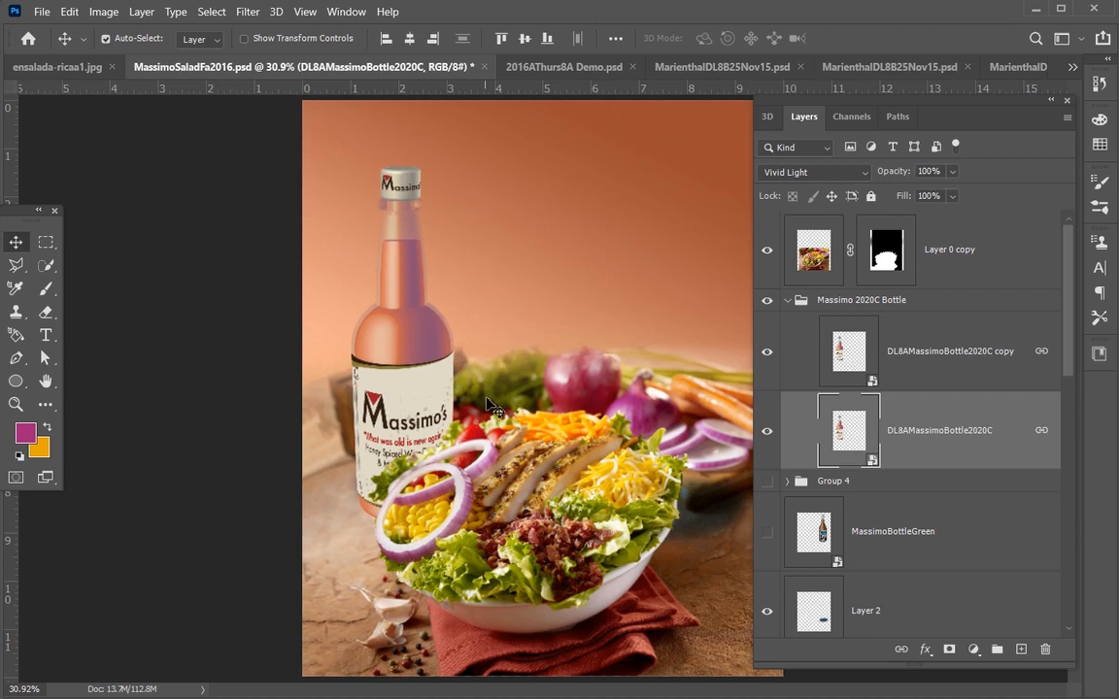
# - Reopen the DL8AMassimoBottle2020C smart object in Illustrator and apply a 50% intensity to the lower-left light in the glass path's 3D Revolve effect
pyautogui.doubleClick(868, 456)
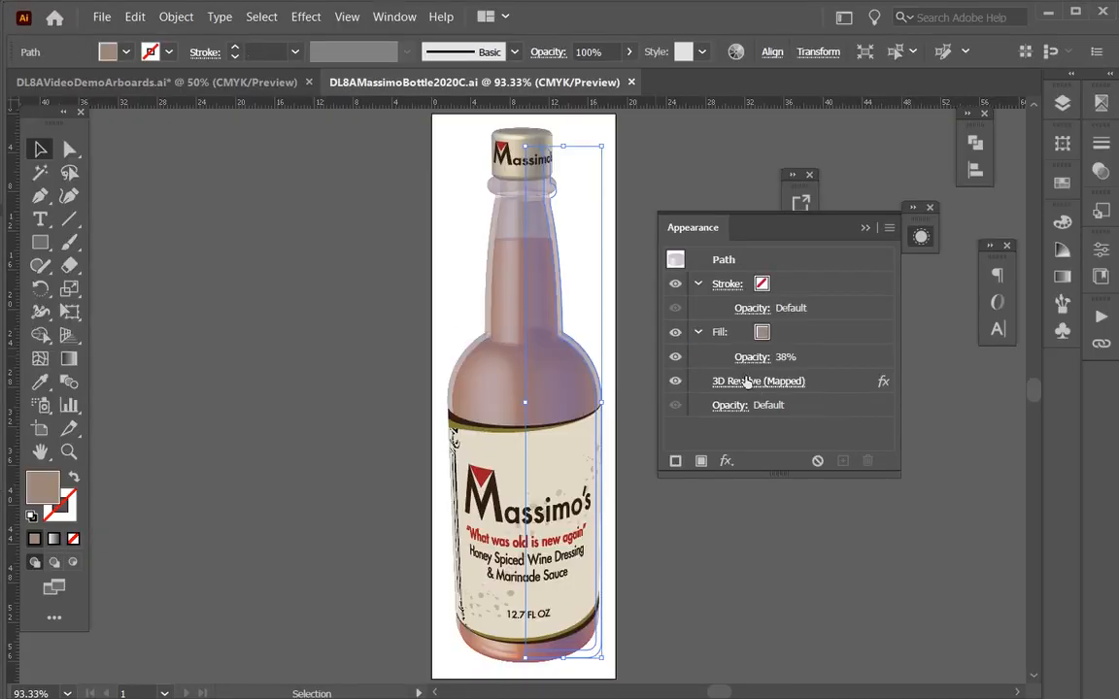
pyautogui.click(734, 382)
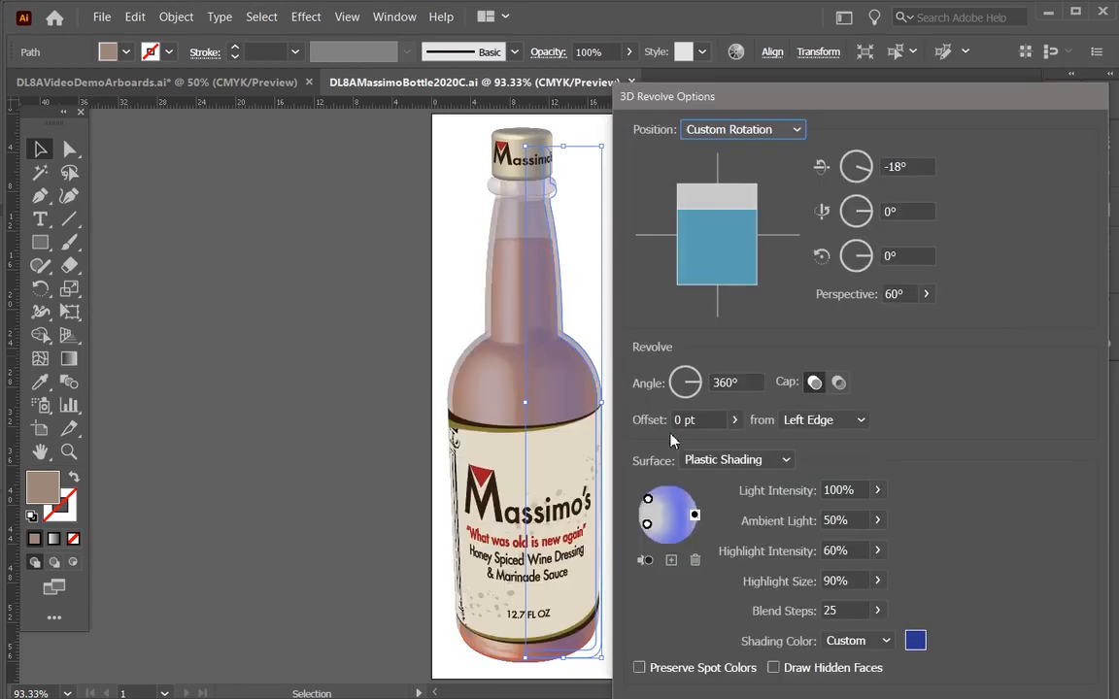
pyautogui.moveTo(720, 103); pyautogui.dragTo(722, 51)
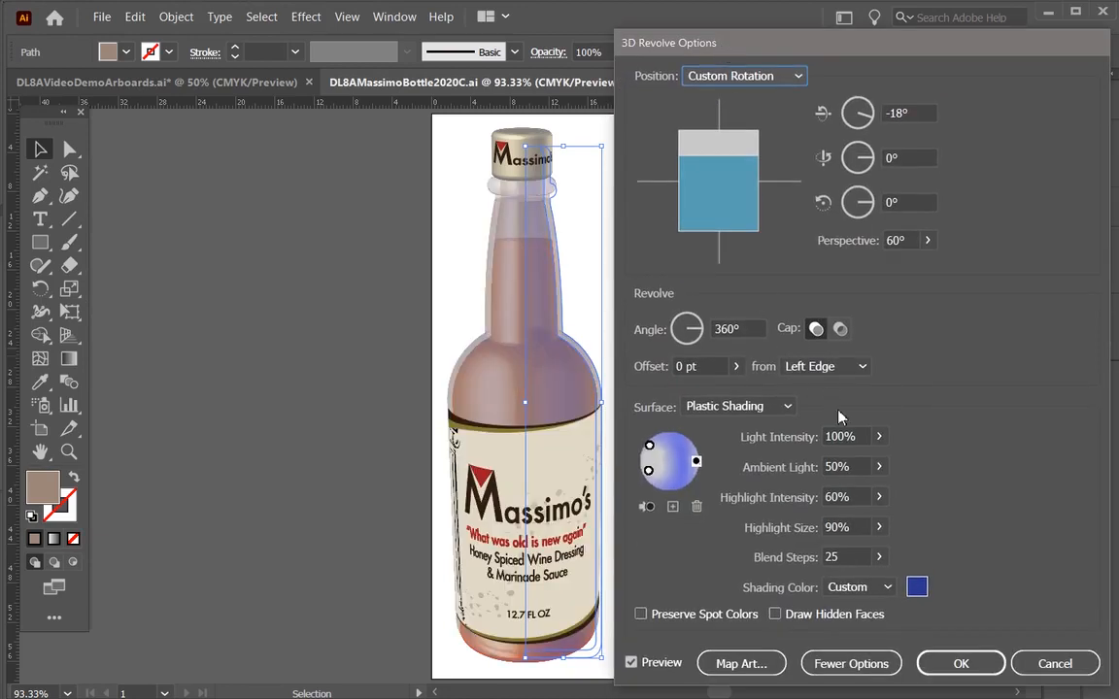
pyautogui.click(841, 437)
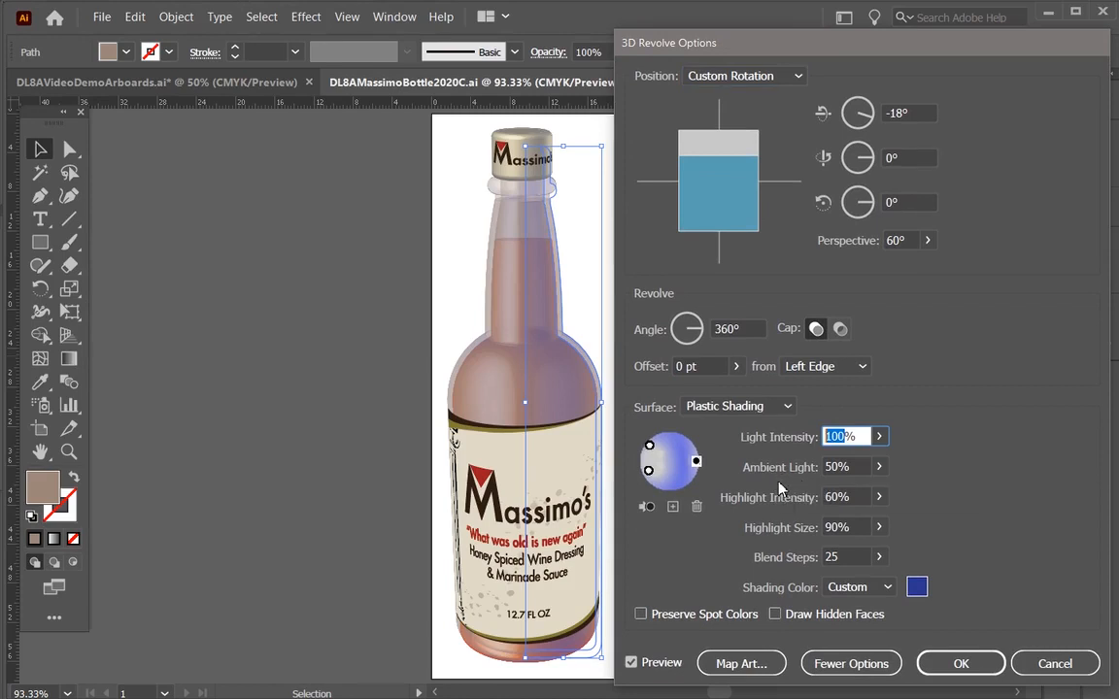
pyautogui.click(649, 471)
pyautogui.write('50')
pyautogui.press('Tab')
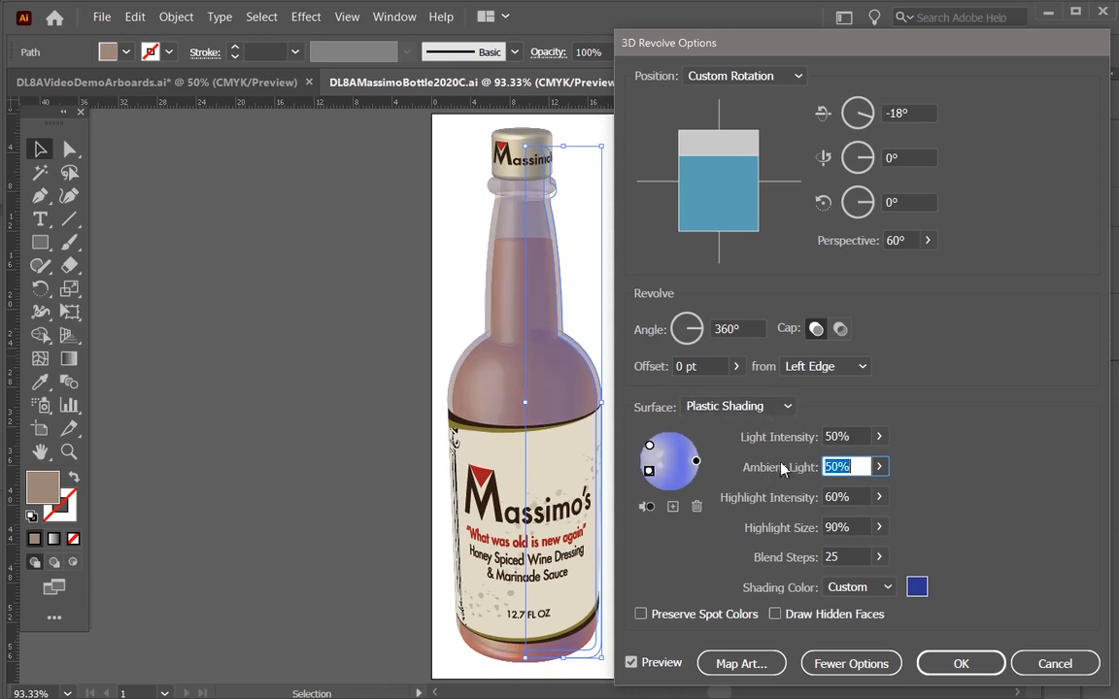
pyautogui.click(696, 461)
pyautogui.click(961, 663)
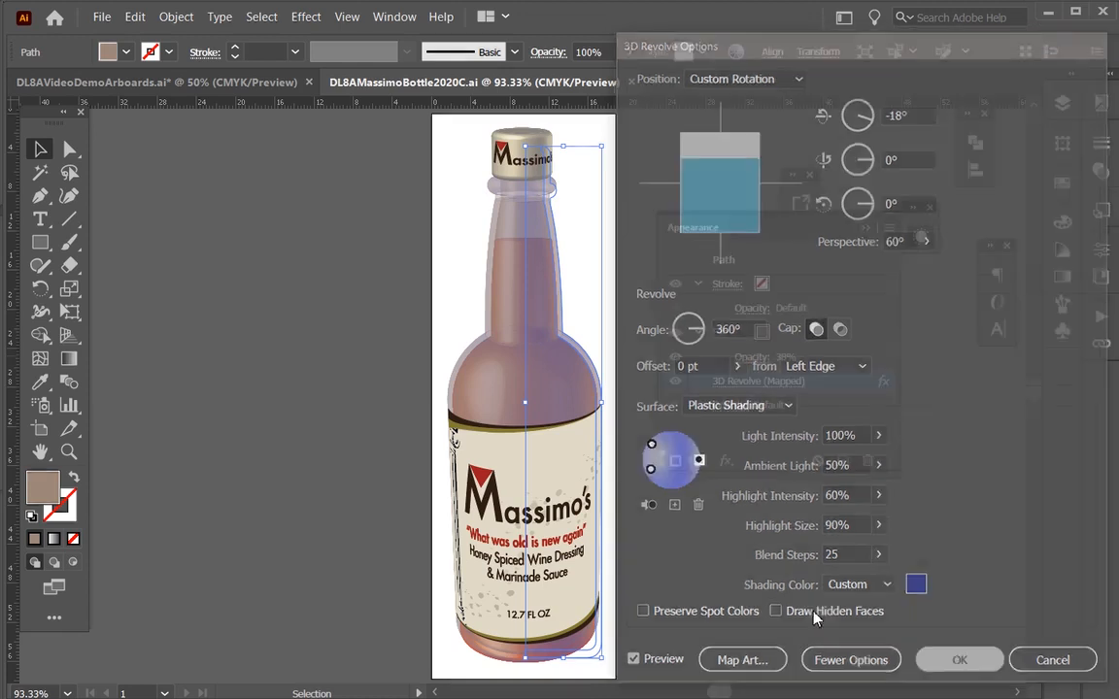
# - Save and close the bottle artwork, switch back to the Photoshop ad and select the DL8AMassimoBottle2020C copy layer
pyautogui.press('a')
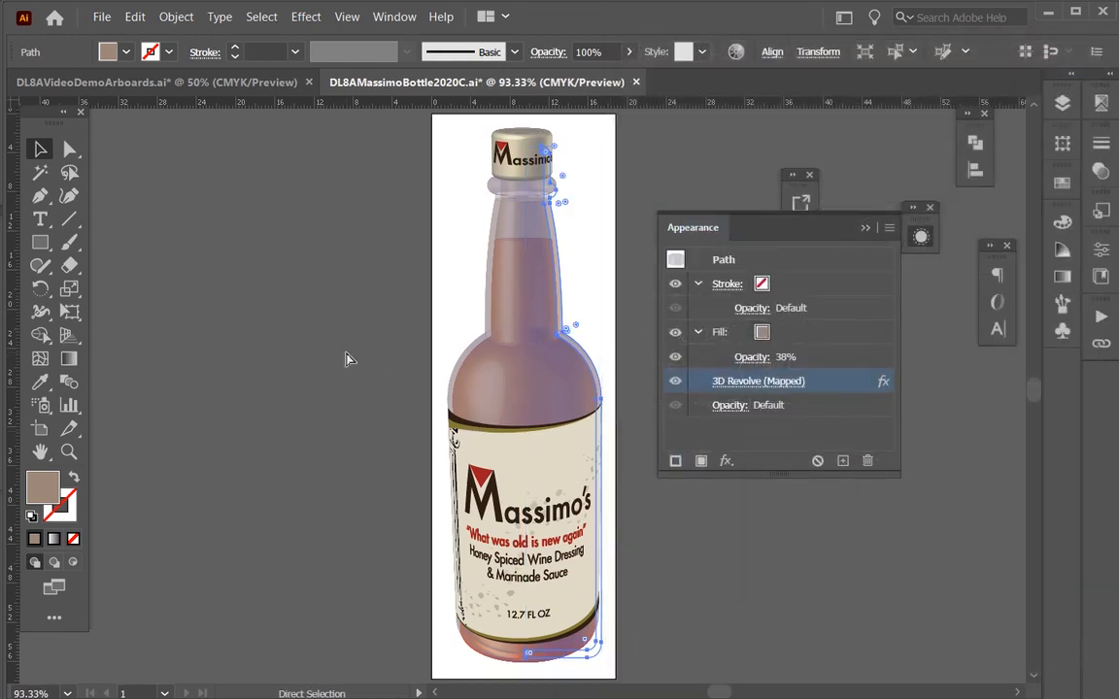
pyautogui.hotkey('ctrl', 's')
pyautogui.hotkey('ctrl', 'w')
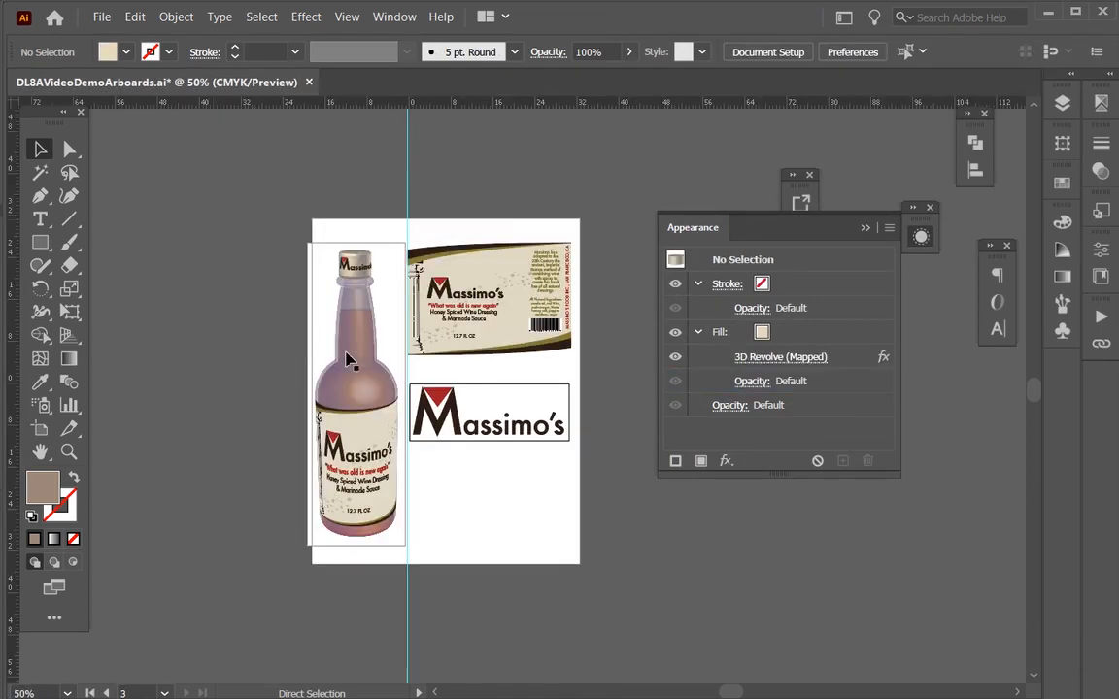
pyautogui.click(1048, 12)
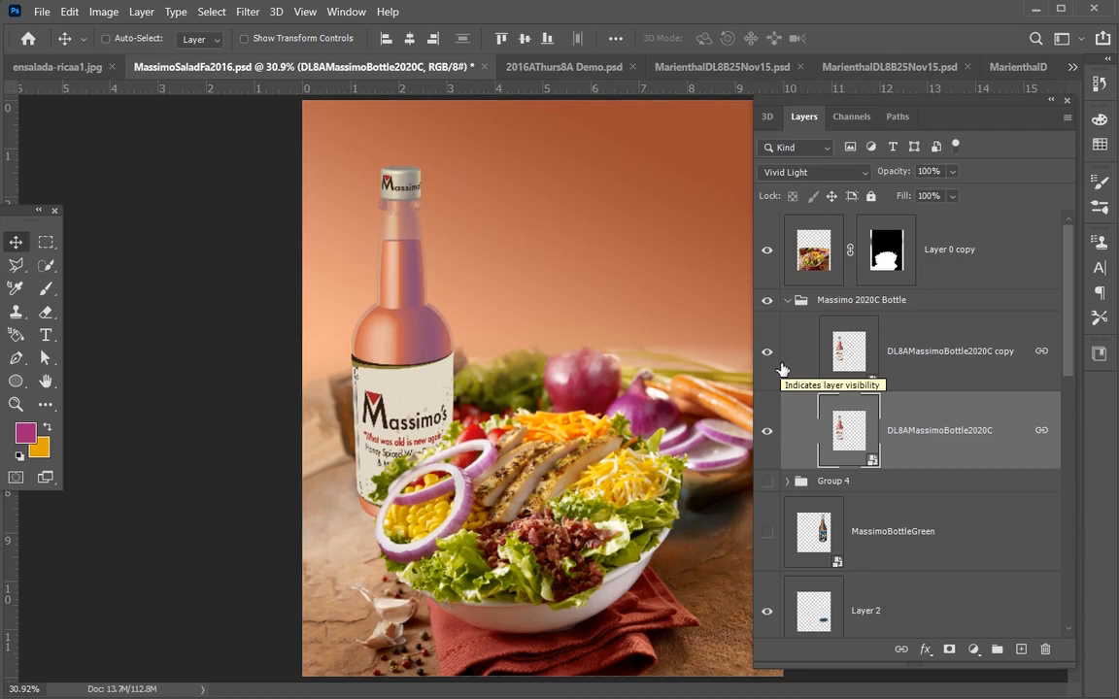
pyautogui.press('ctrl')
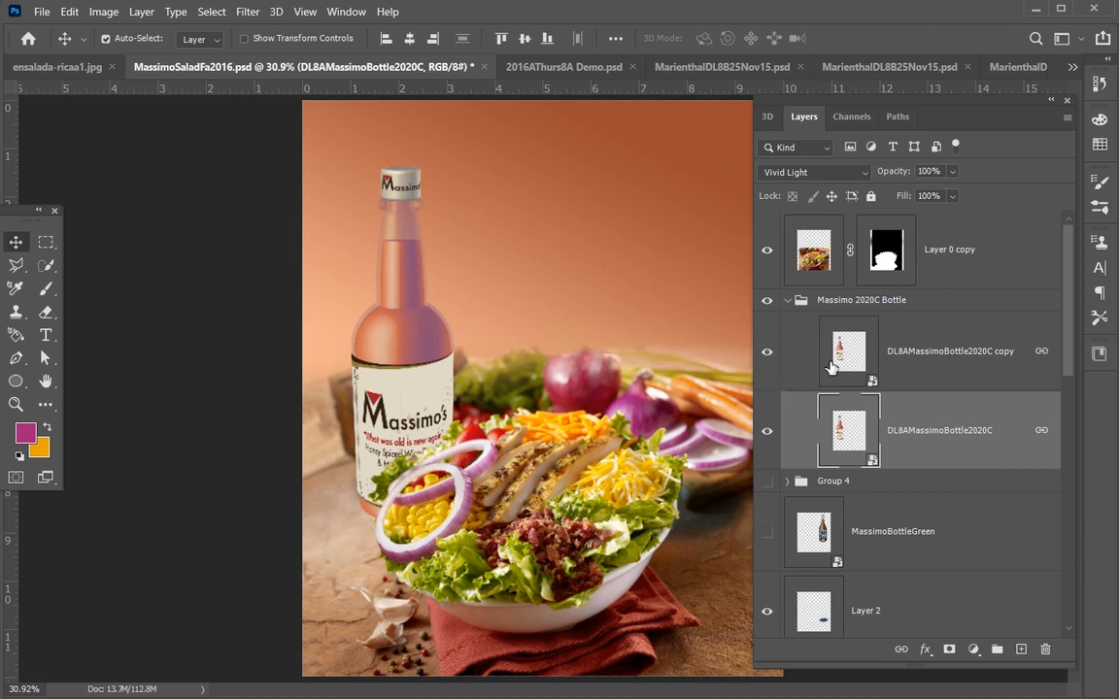
pyautogui.click(777, 340)
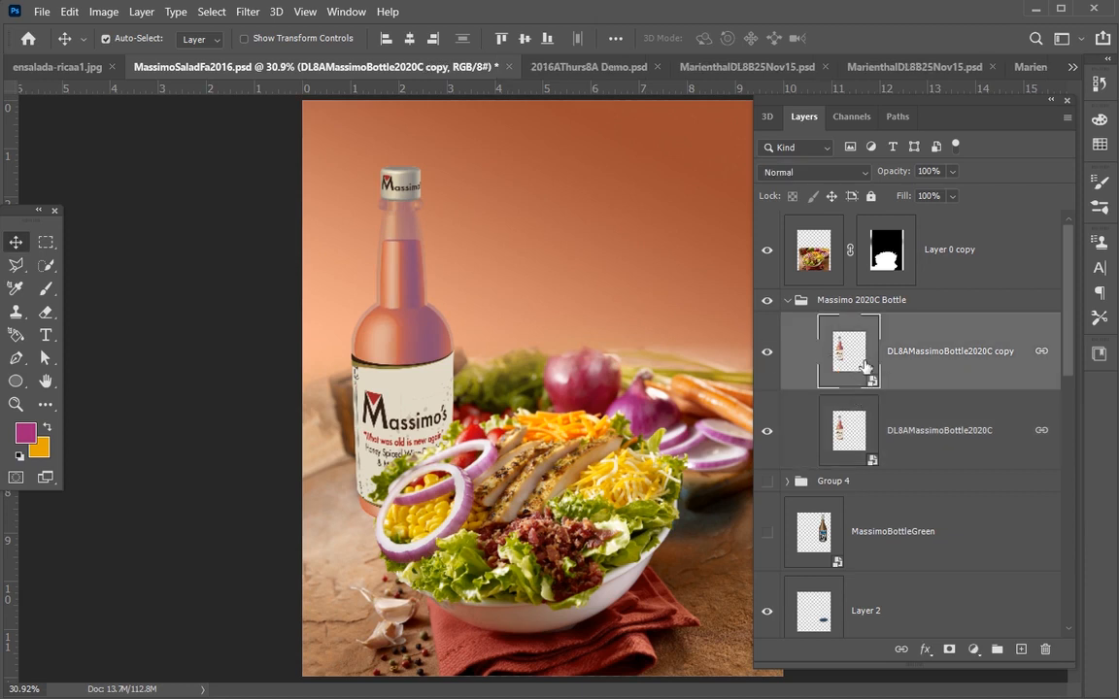
# - Reposition the Layers panel to uncover more of the ad and collapse the Massimo 2020C Bottle group
pyautogui.click(1052, 100)
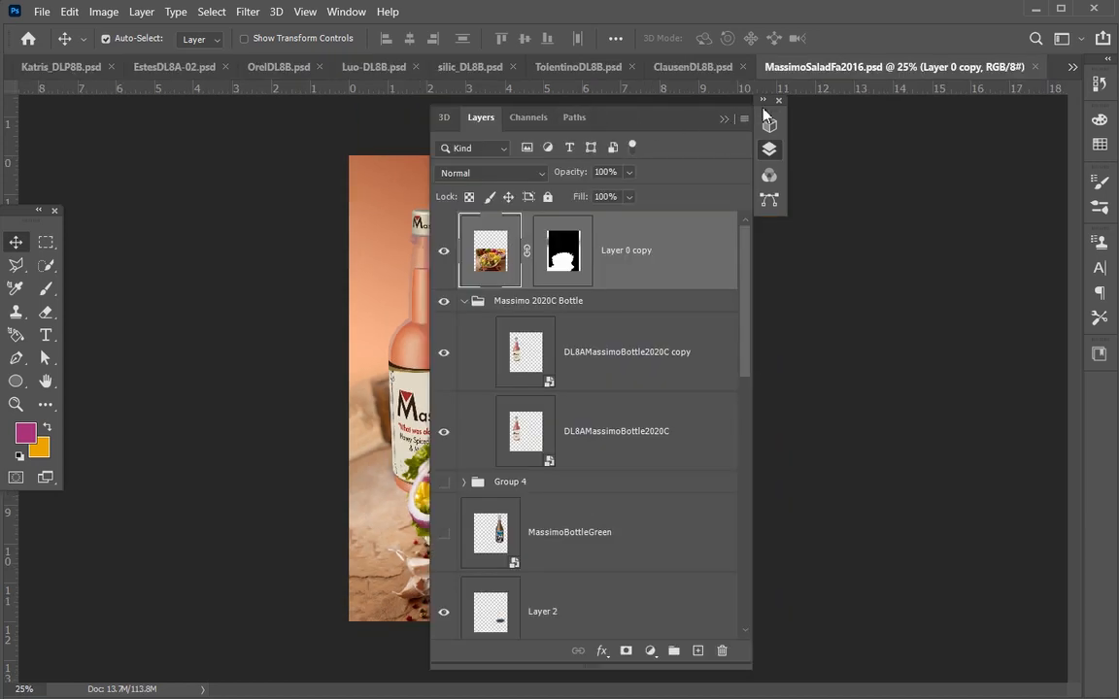
pyautogui.moveTo(763, 109); pyautogui.dragTo(969, 124)
pyautogui.click(977, 165)
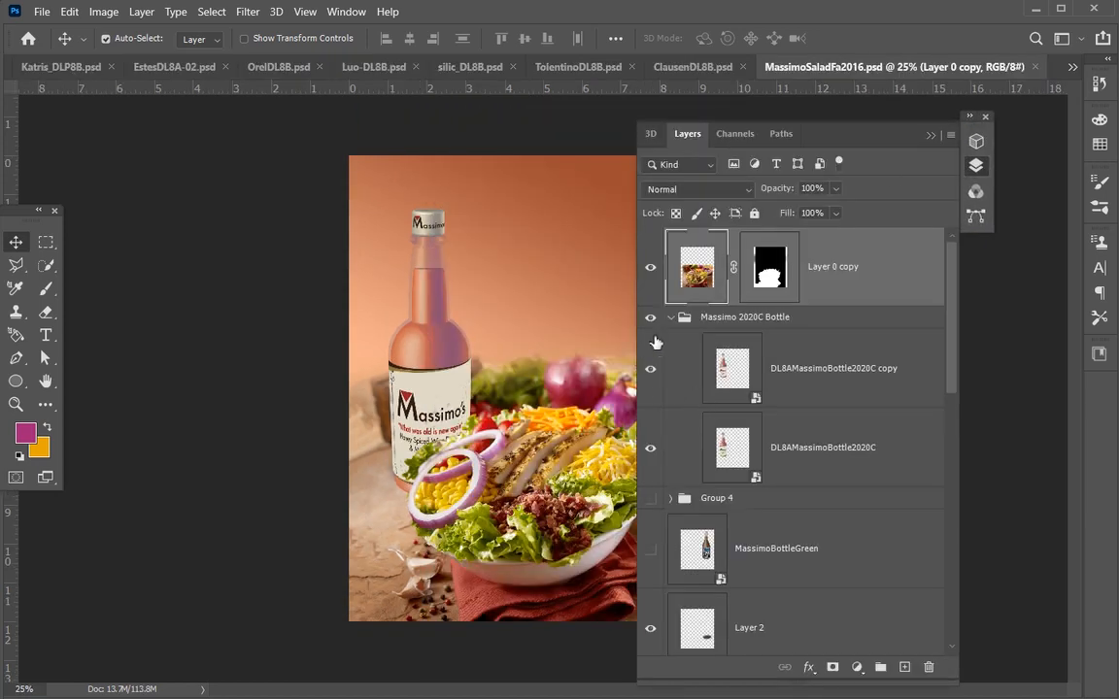
pyautogui.click(671, 317)
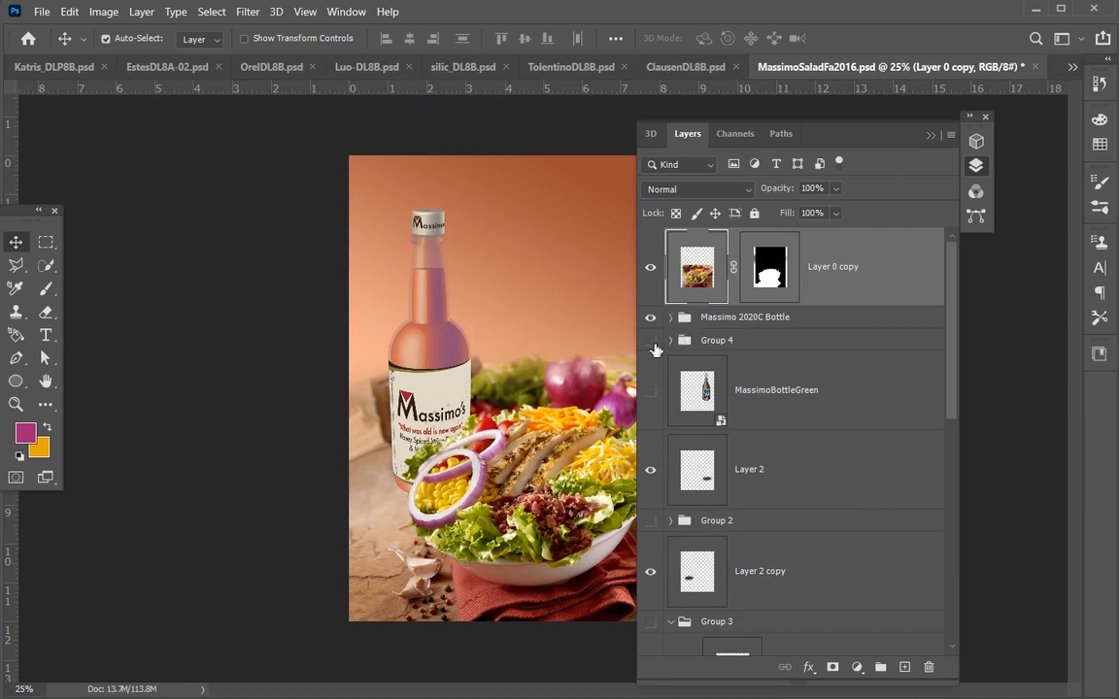
# - Preview Group 4's bottle, and put MassimoBottleGreen and Layer 2 into a new group
pyautogui.click(651, 340)
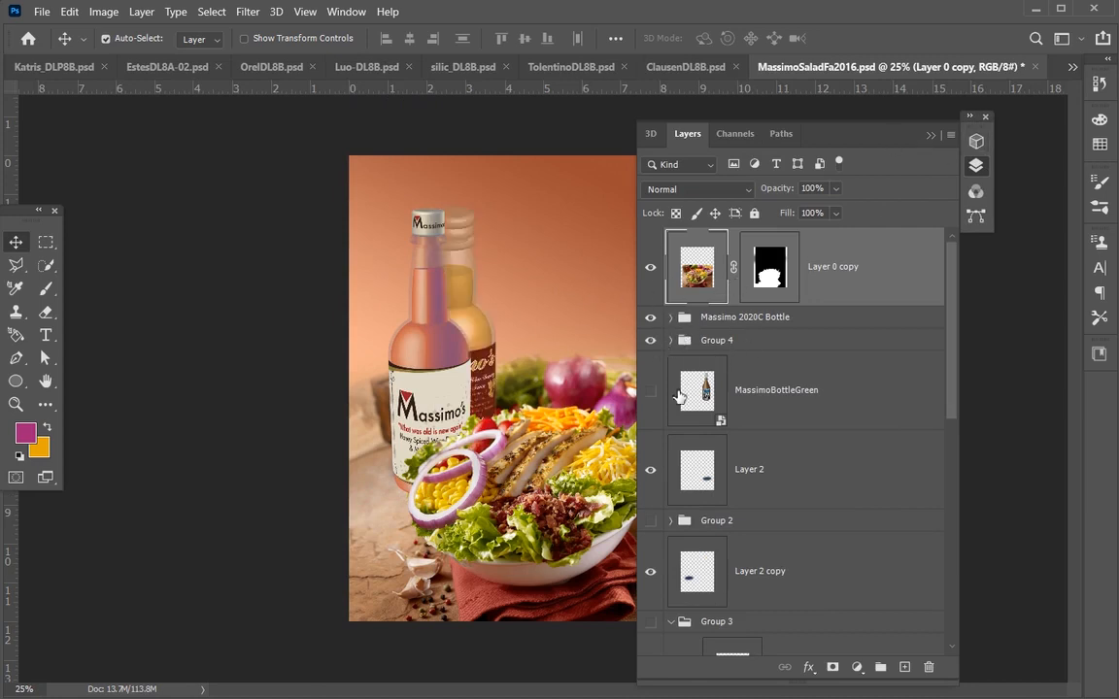
pyautogui.click(651, 340)
pyautogui.click(650, 391)
pyautogui.moveTo(896, 141); pyautogui.dragTo(995, 141)
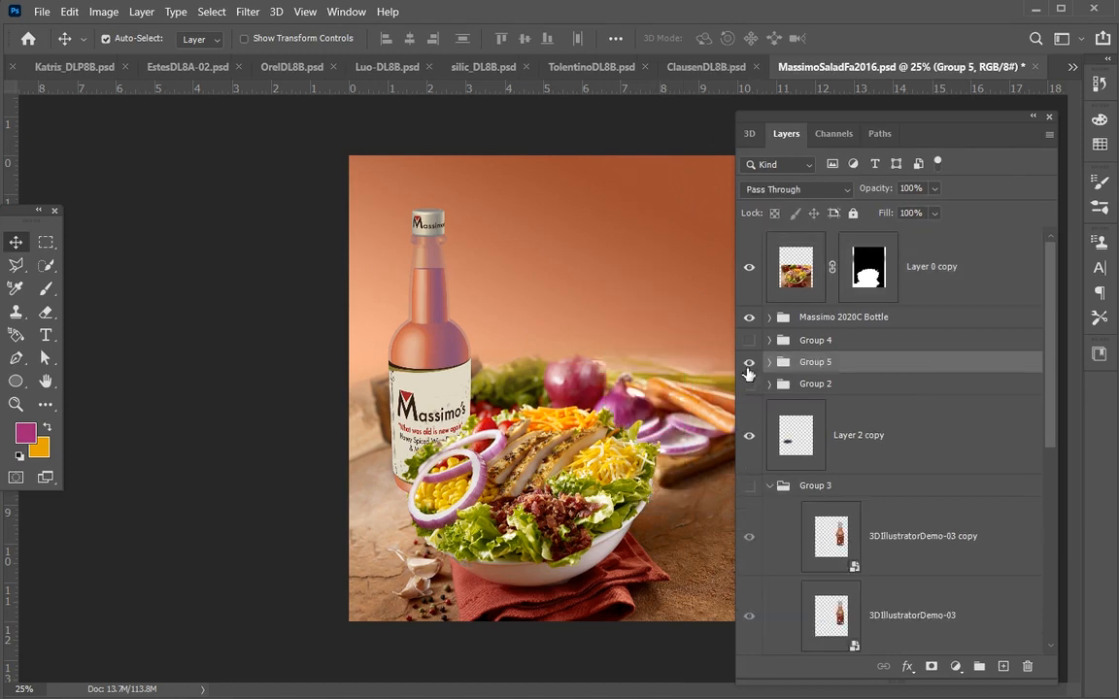
# - Hide Group 5 and preview Group 2's lime-topped bottle with the Massimo 2020C Bottle group hidden
pyautogui.click(748, 385)
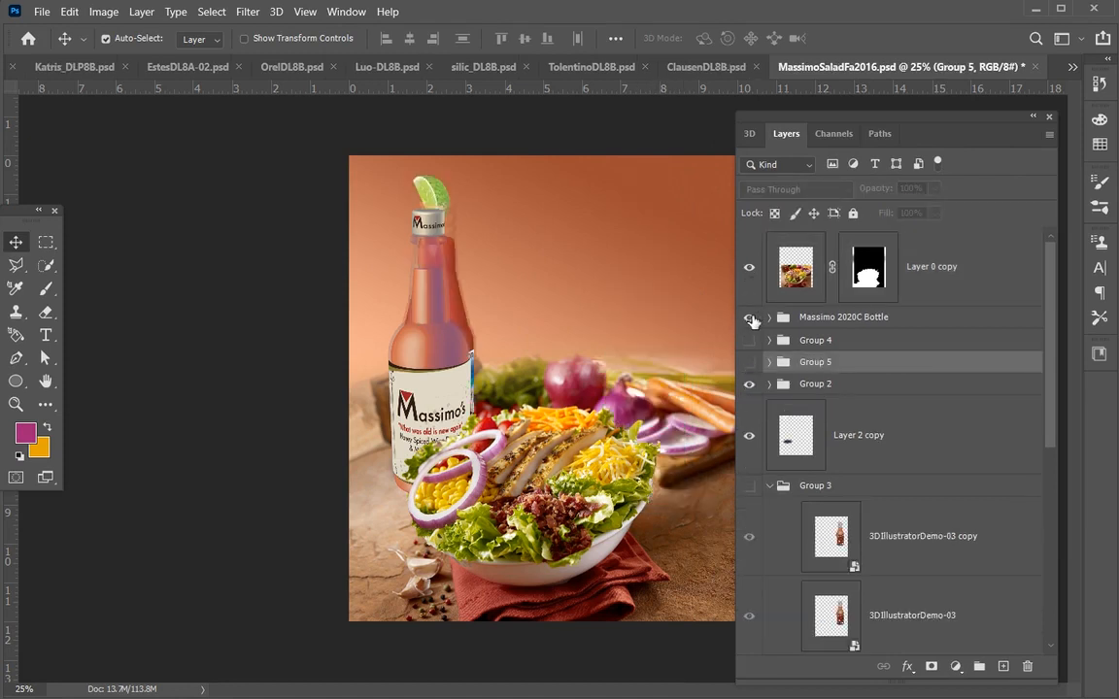
pyautogui.click(751, 319)
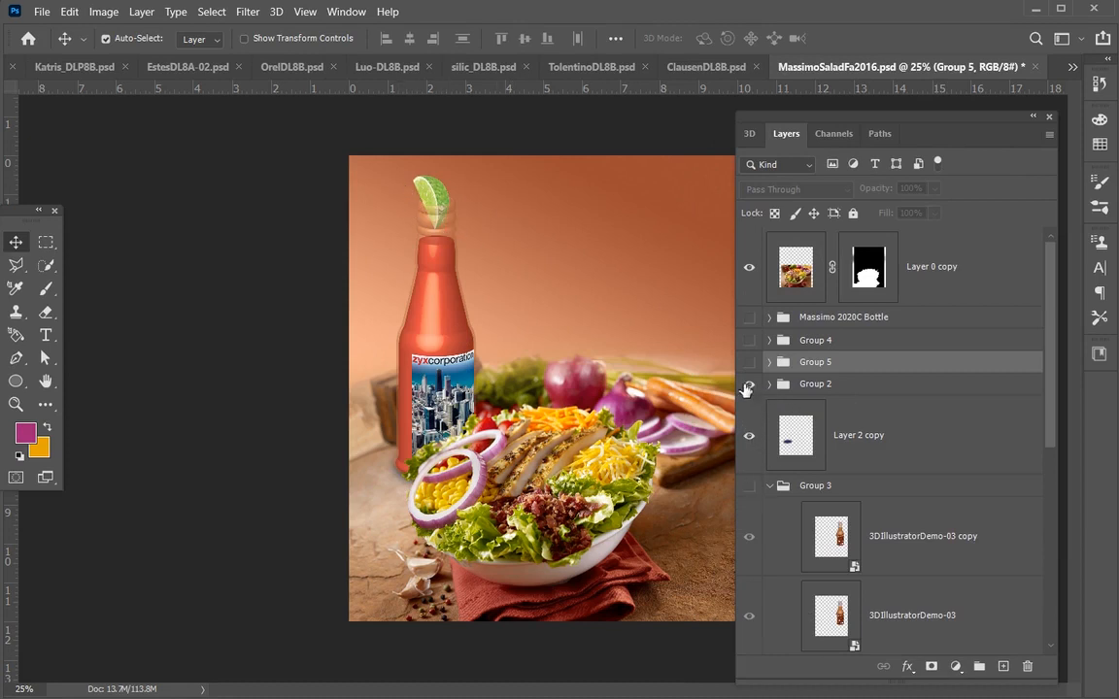
pyautogui.click(751, 387)
# - Show the brown-labelled bottle in Group 3 and collapse the group
pyautogui.scroll(-3, 743, 370)
pyautogui.click(749, 328)
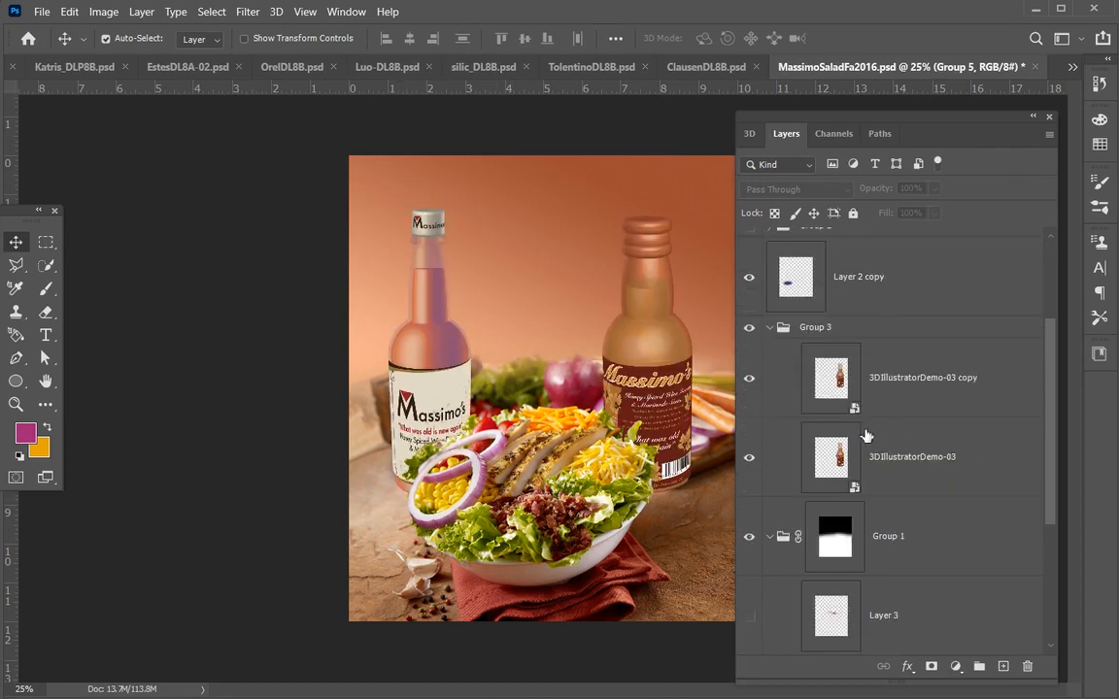
pyautogui.click(769, 327)
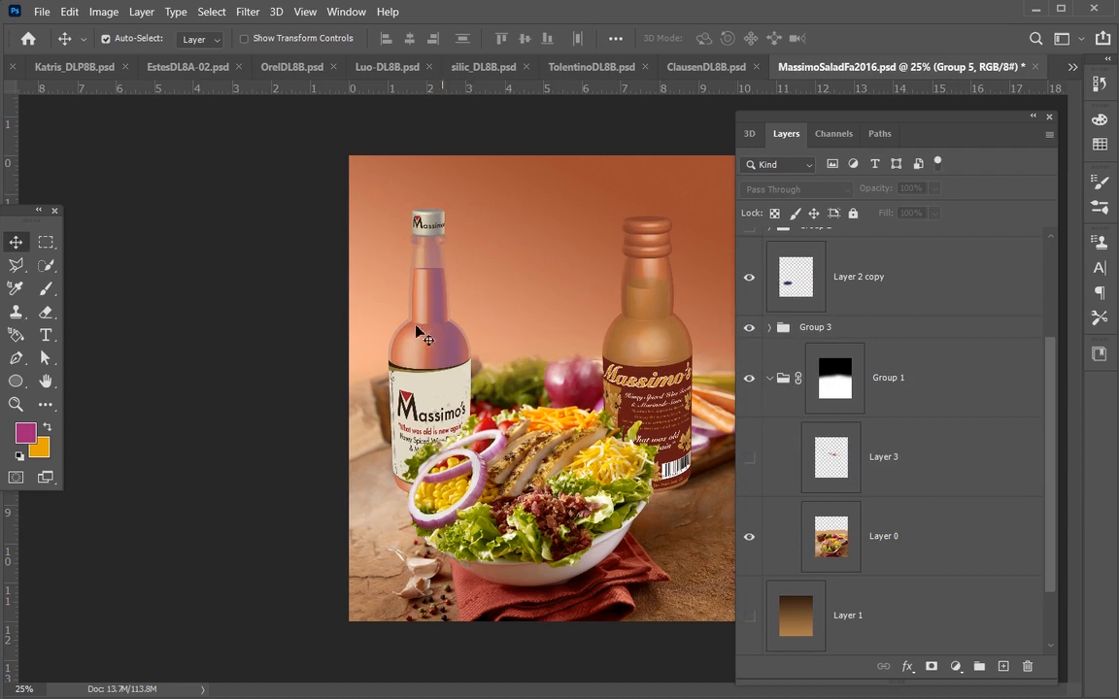
# - Show Layer 3 in Group 1 and the dark brown Layer 1 background gradient, briefly toggling Layer 0's visibility
pyautogui.scroll(-1, 816, 505)
pyautogui.click(749, 379)
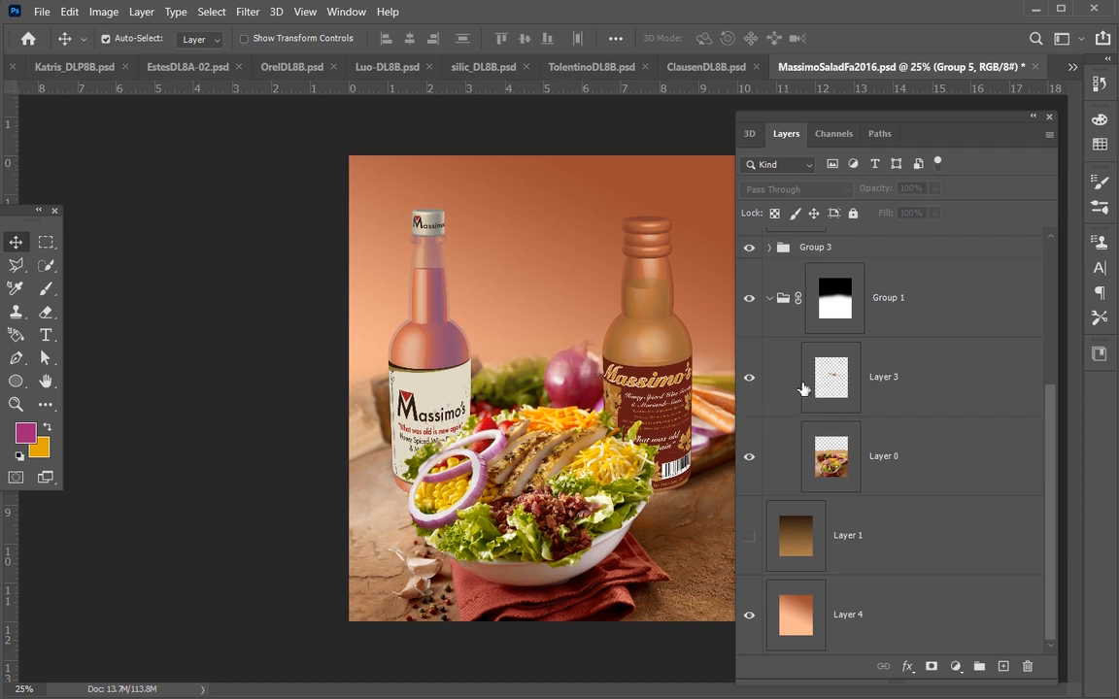
pyautogui.click(749, 457)
pyautogui.click(749, 458)
pyautogui.click(750, 536)
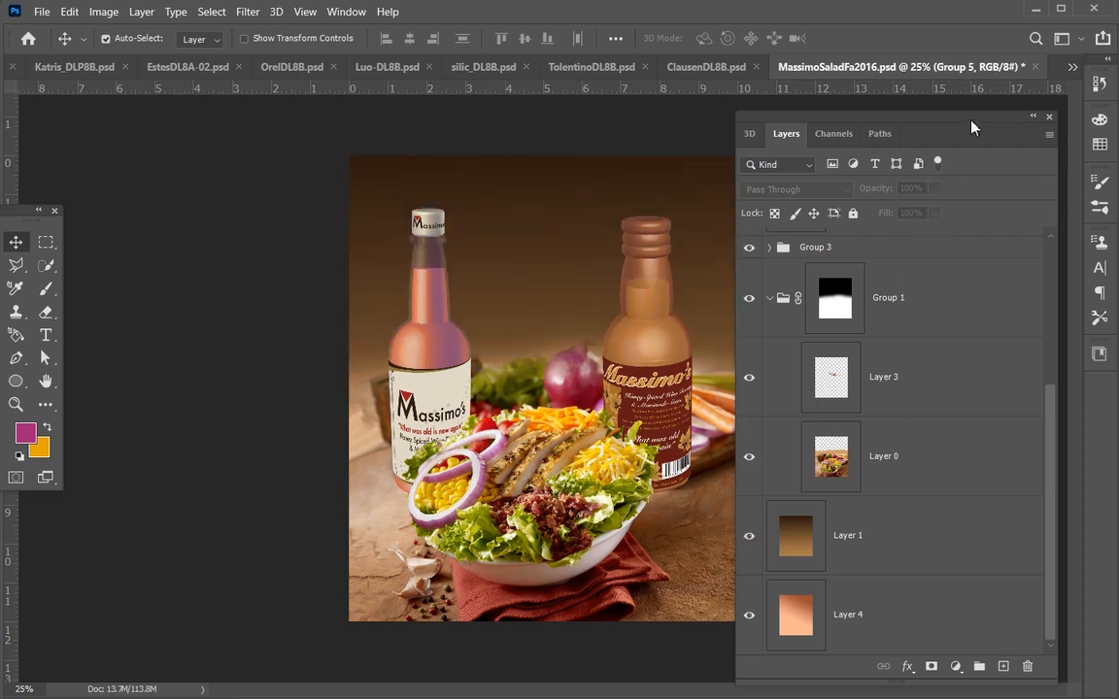
# - Select the brown-labelled bottle's 3DIllustratorDemo-03 copy layer in Group 3 and open its smart object in Illustrator
pyautogui.scroll(1, 856, 362)
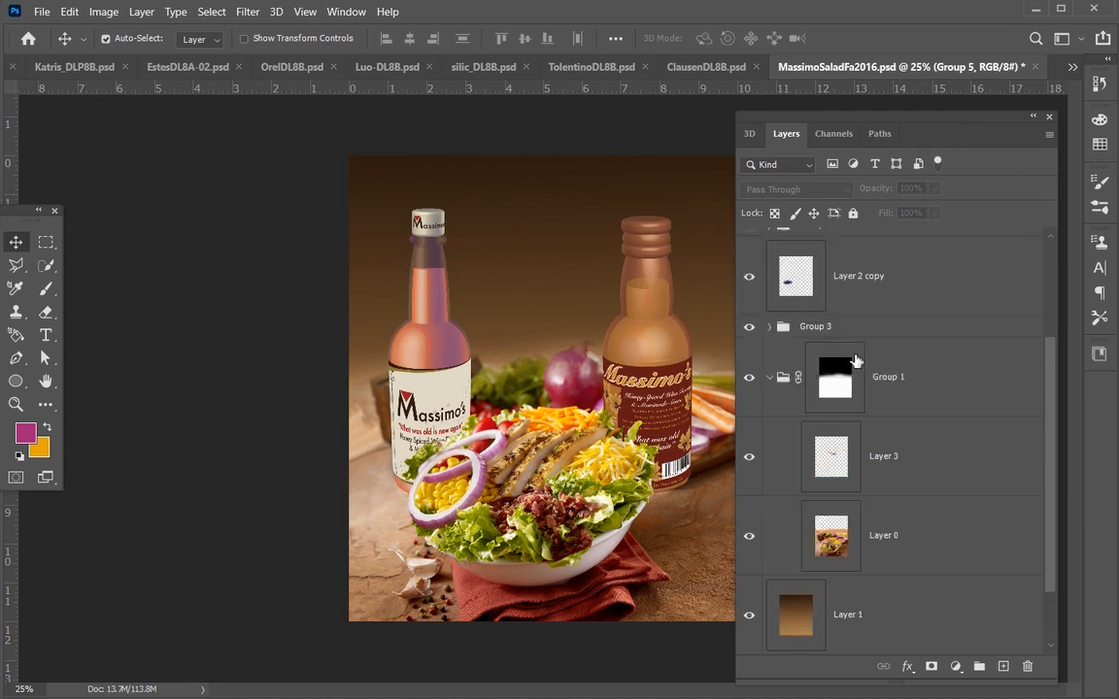
pyautogui.scroll(3, 856, 361)
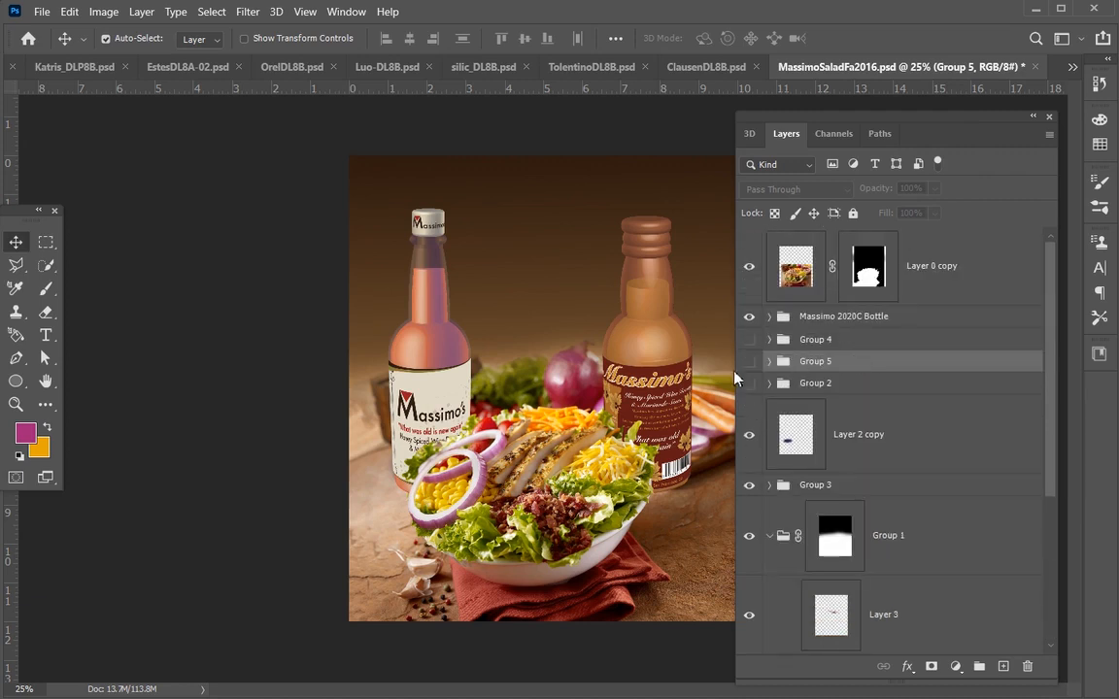
pyautogui.click(614, 332)
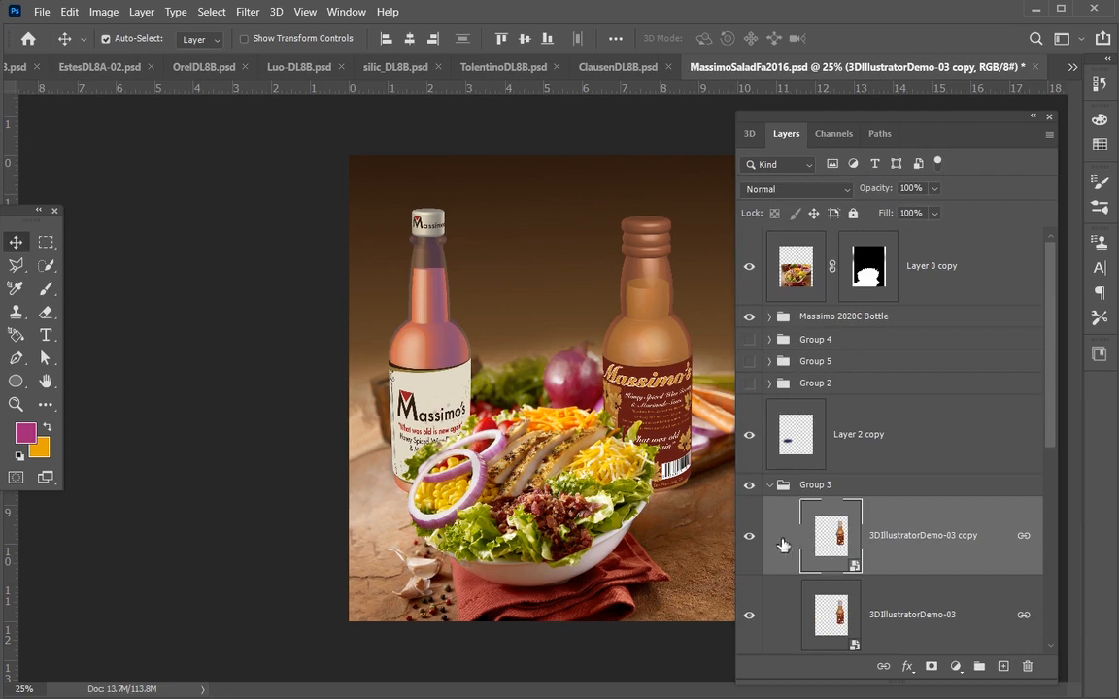
pyautogui.doubleClick(854, 574)
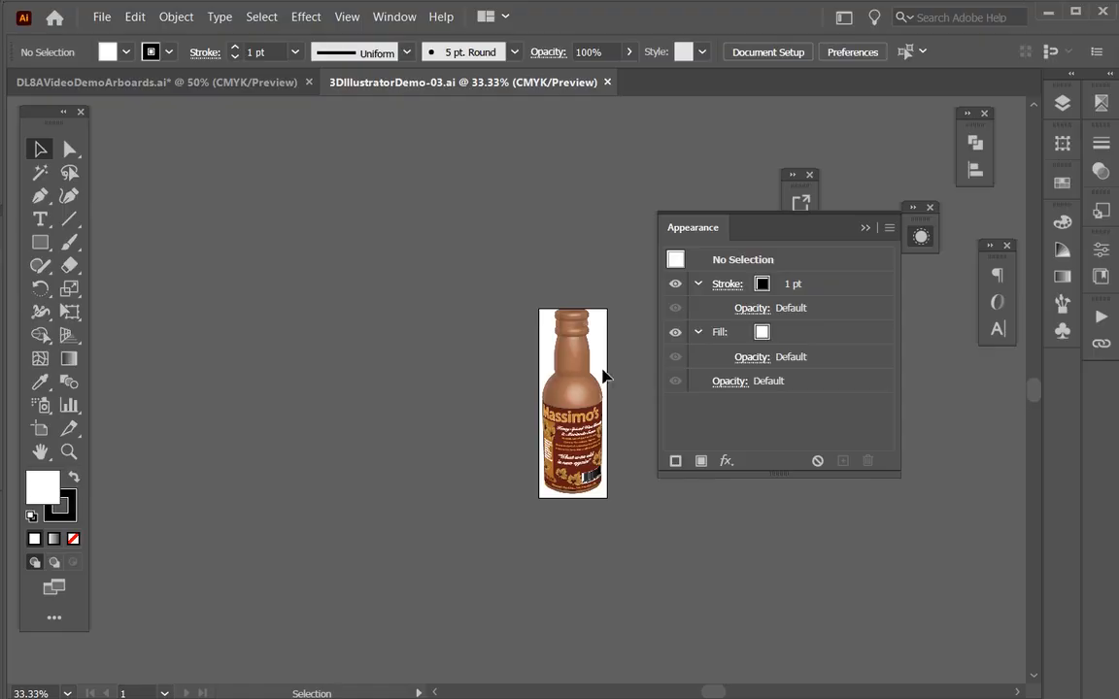
# - Rotate the brown bottle path's 3D Revolve to about -23°, -25° and 10°, and set its perspective to 90°
pyautogui.click(540, 342)
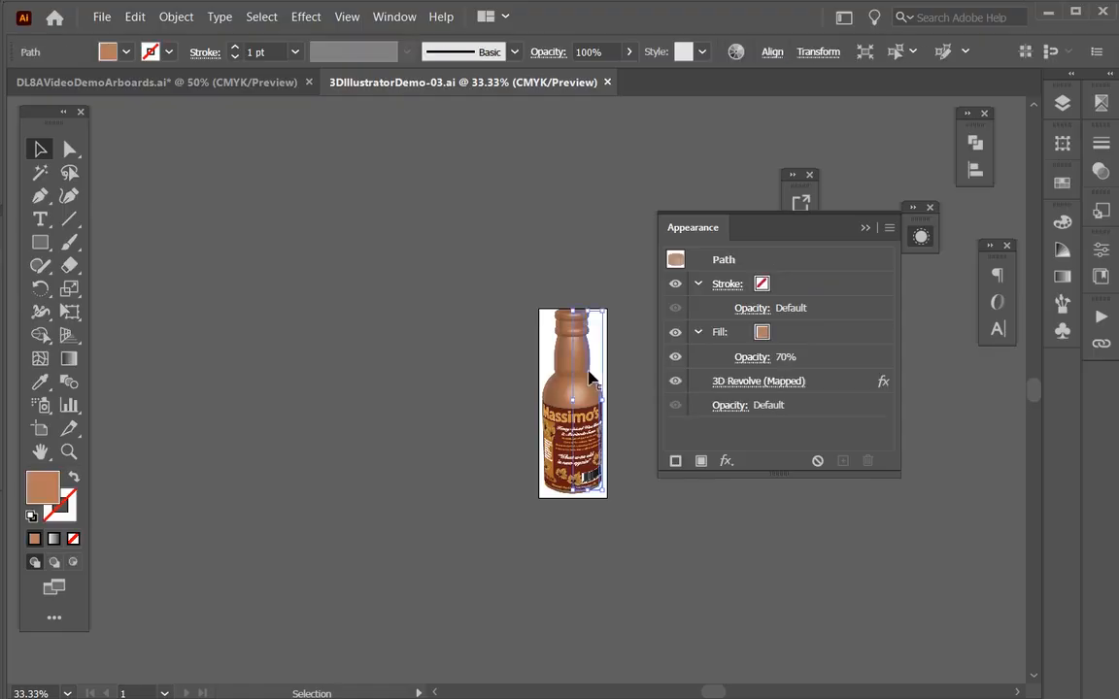
pyautogui.click(732, 382)
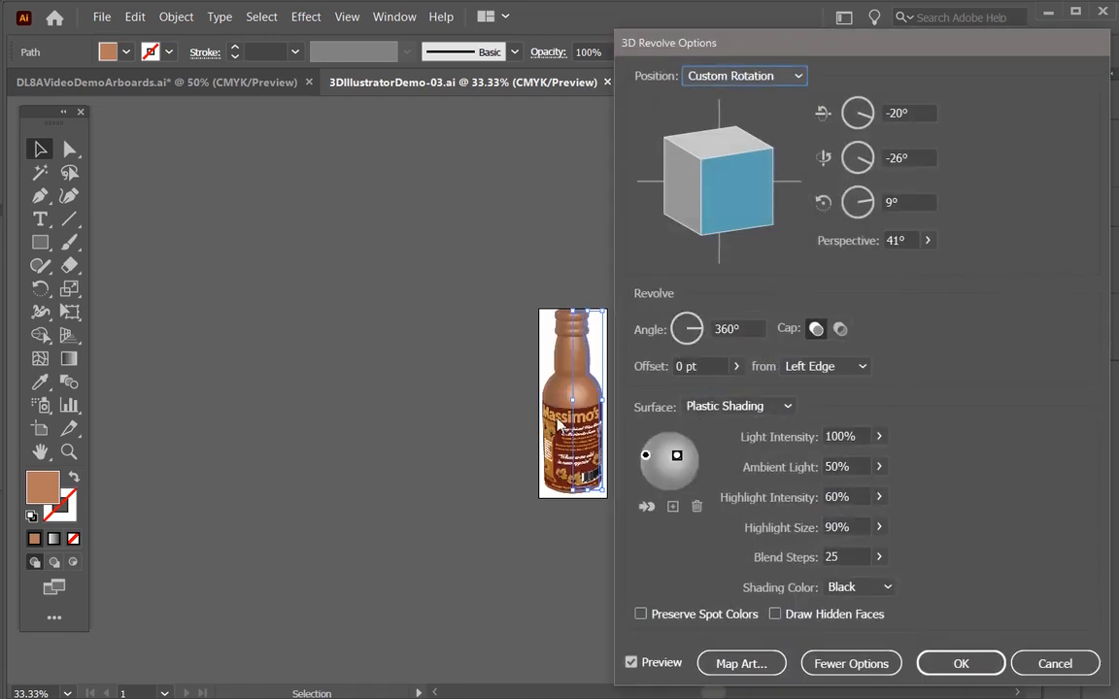
pyautogui.moveTo(742, 42); pyautogui.dragTo(754, 12)
pyautogui.moveTo(731, 145); pyautogui.dragTo(737, 140)
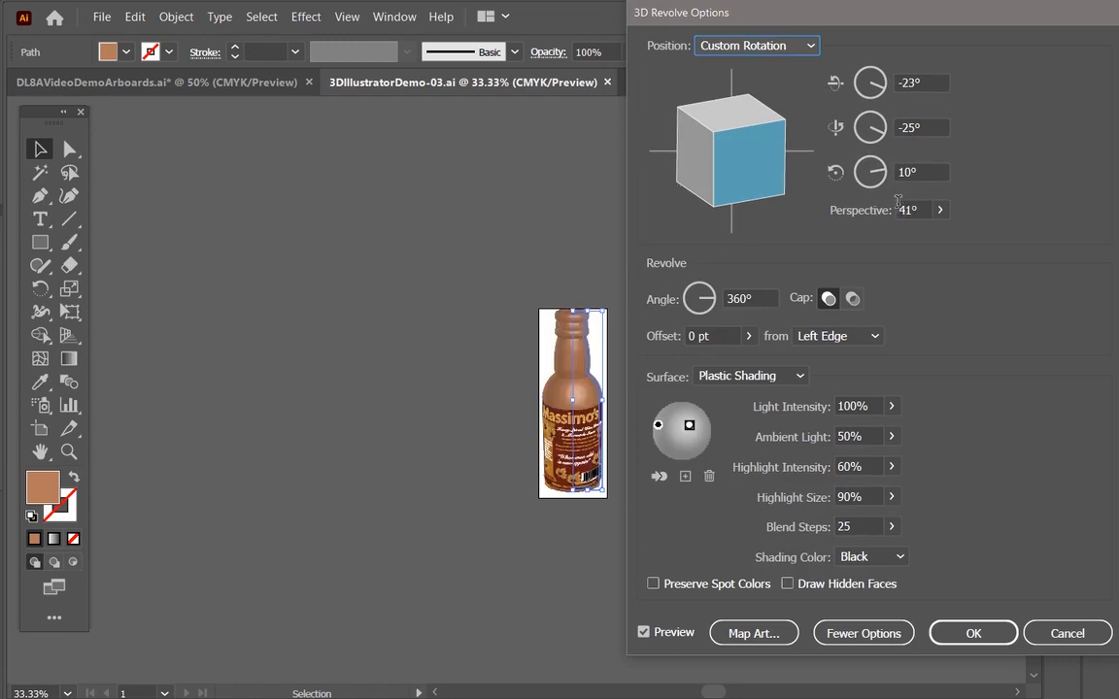
pyautogui.moveTo(924, 210); pyautogui.dragTo(745, 204)
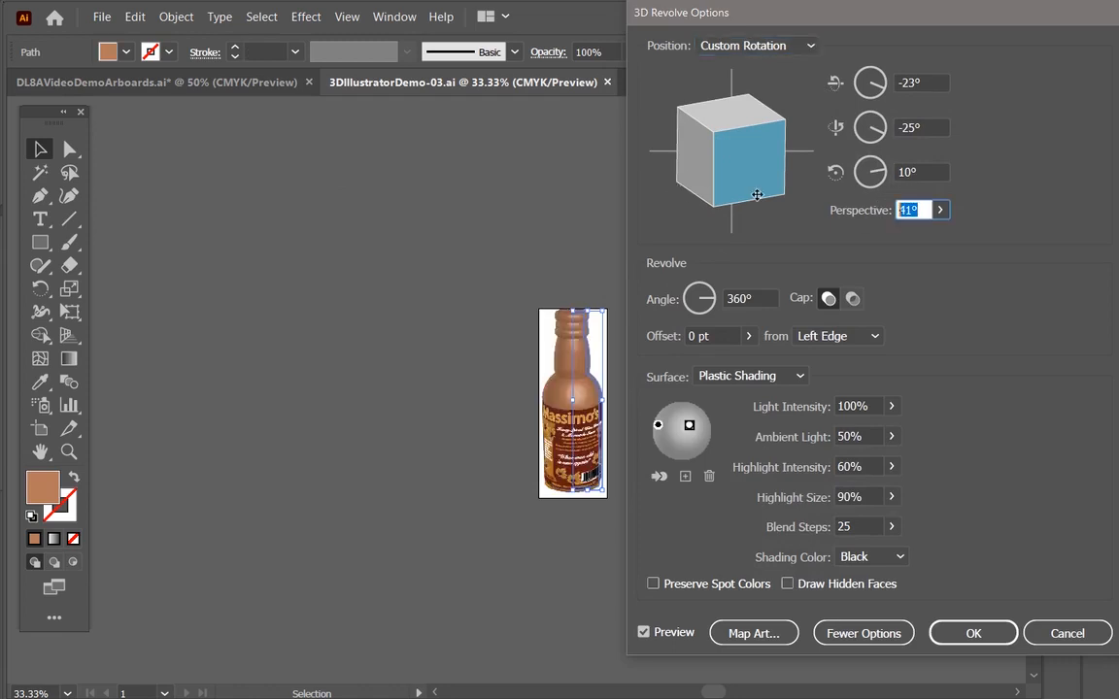
pyautogui.write('90')
pyautogui.press('Tab')
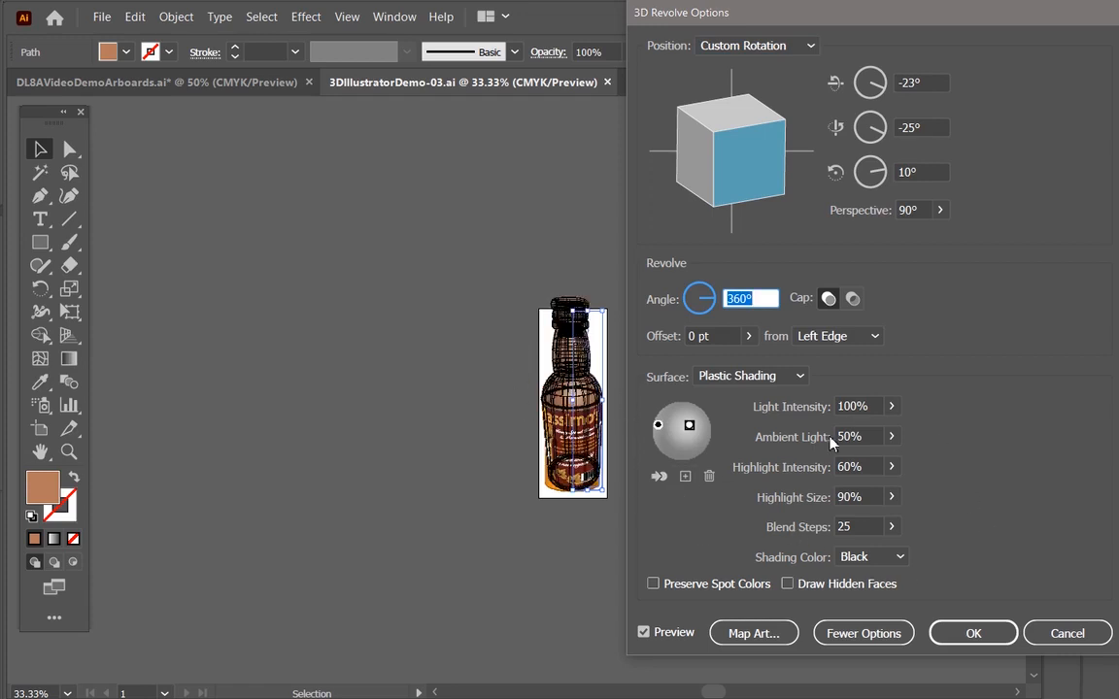
pyautogui.click(973, 634)
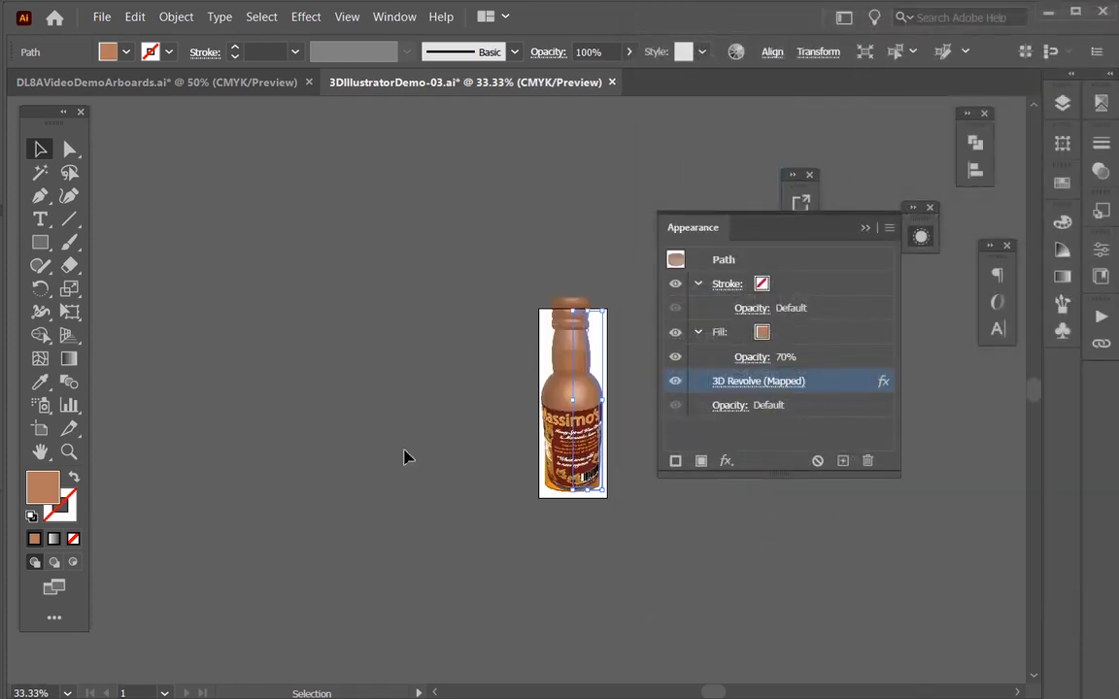
# - Examine the revolved bottle up close and check the appearance of its inner orange liquid path
pyautogui.click(404, 451)
pyautogui.hotkey('ctrl', '0')
pyautogui.hotkey('ctrl', '-')
pyautogui.hotkey('ctrl', '-')
pyautogui.hotkey('ctrl', '-')
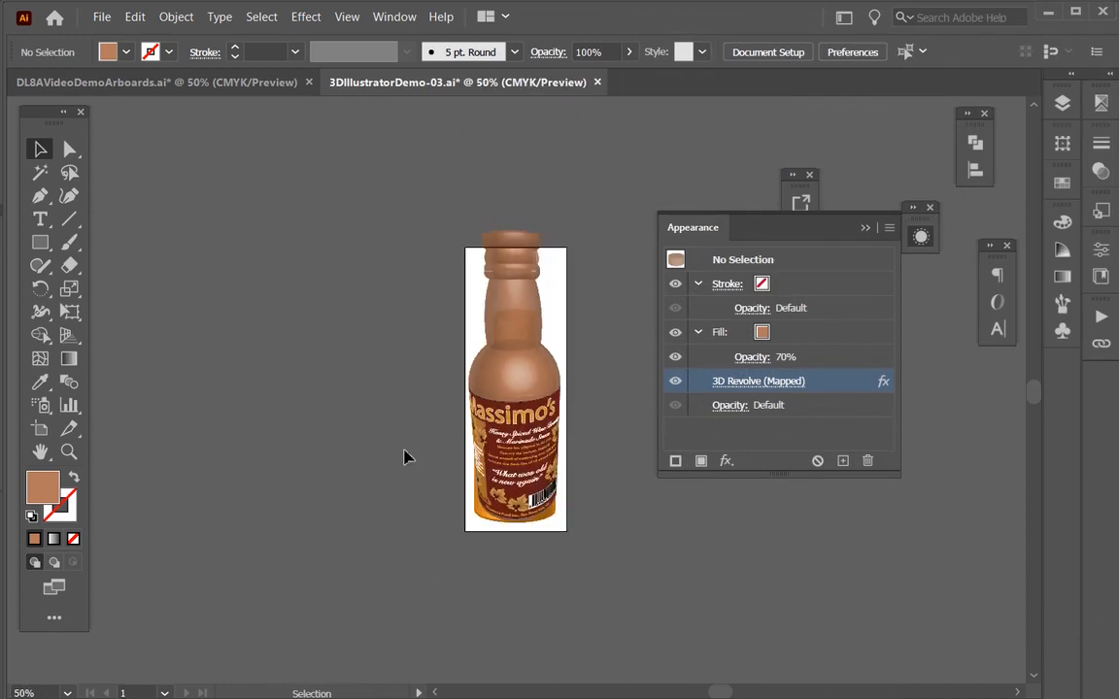
pyautogui.click(480, 516)
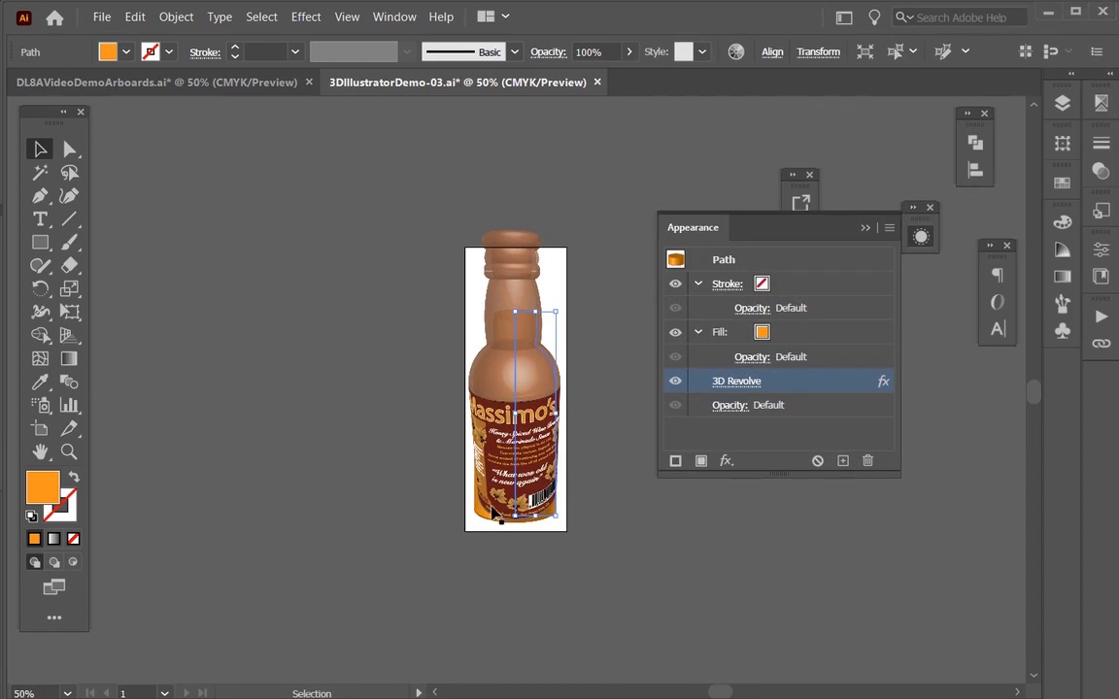
pyautogui.click(591, 288)
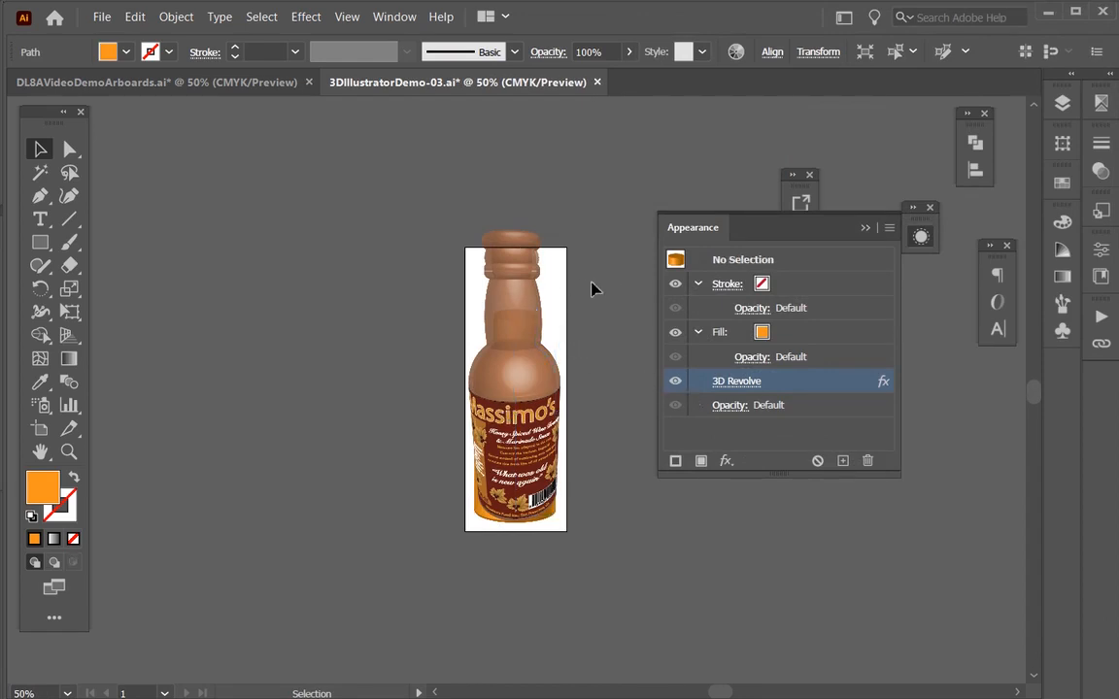
# - Close the 3DIllustratorDemo-03 document, switch back to Photoshop and save MassimoSaladFa2016.psd
pyautogui.press('ctrl')
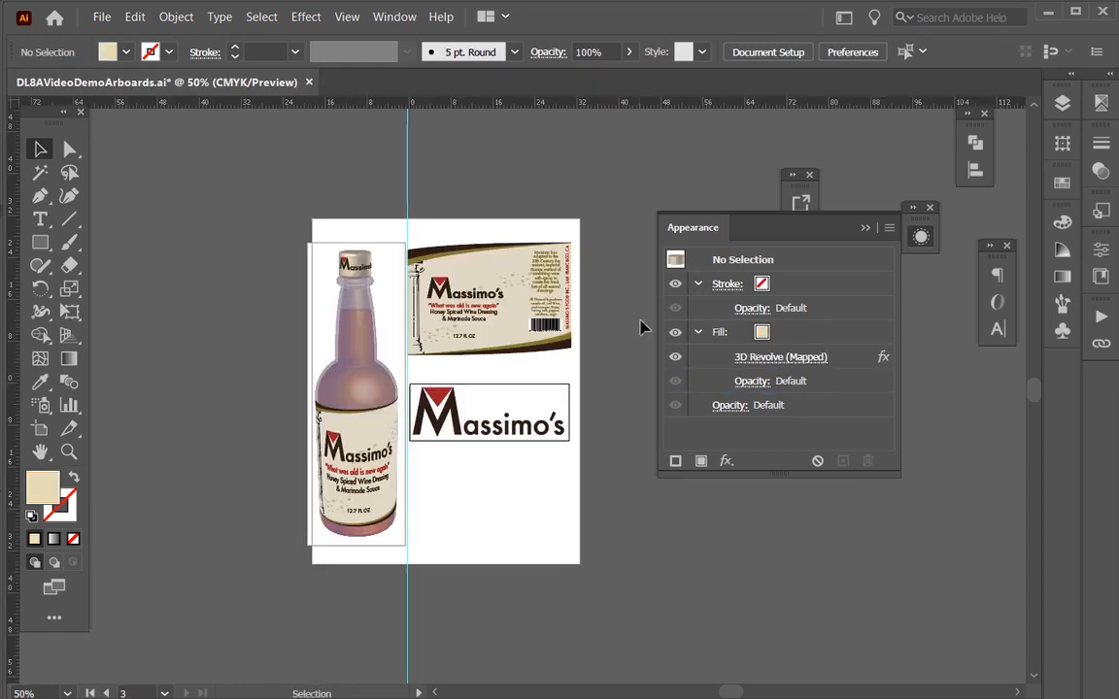
pyautogui.click(1049, 15)
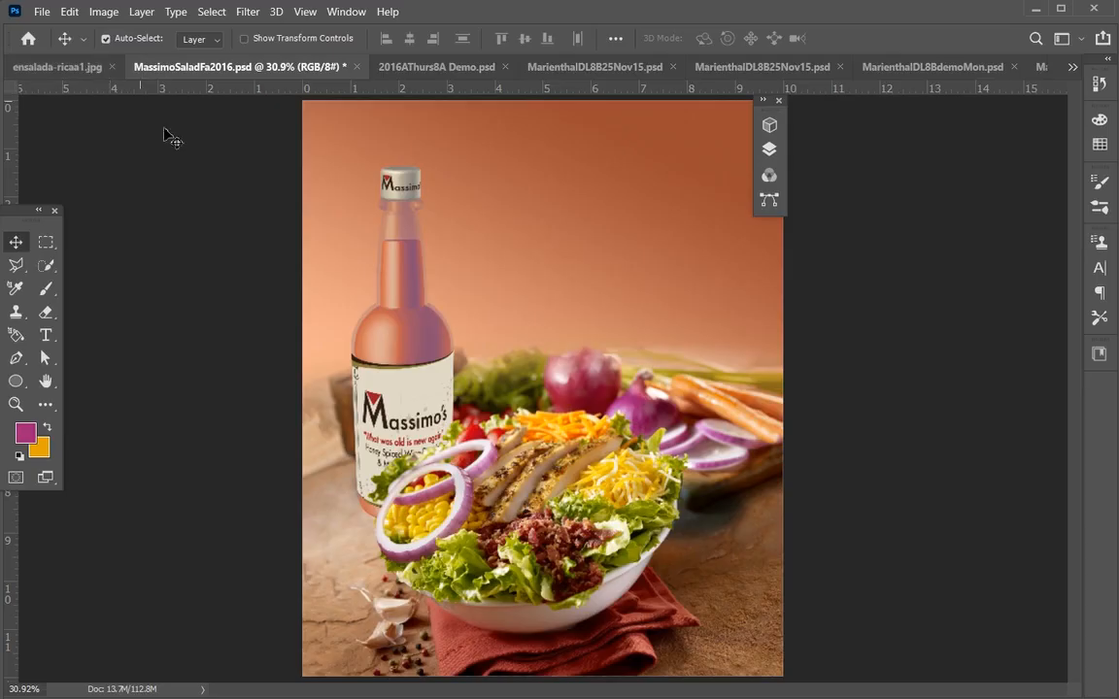
pyautogui.press('ctrl')
pyautogui.hotkey('ctrl', 's')
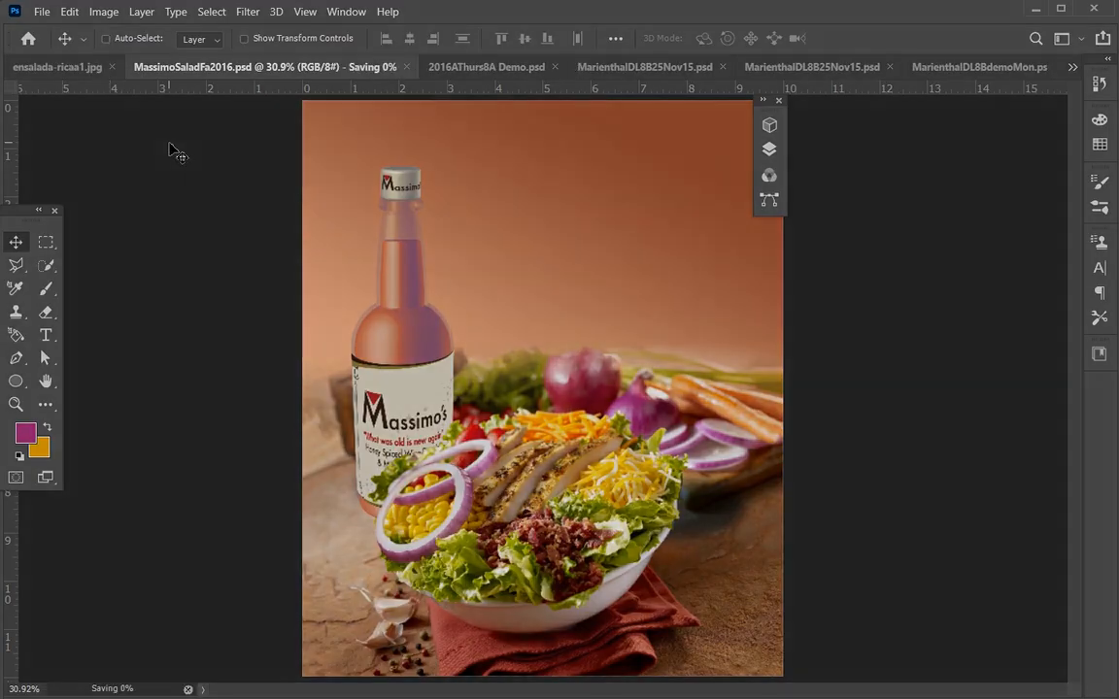